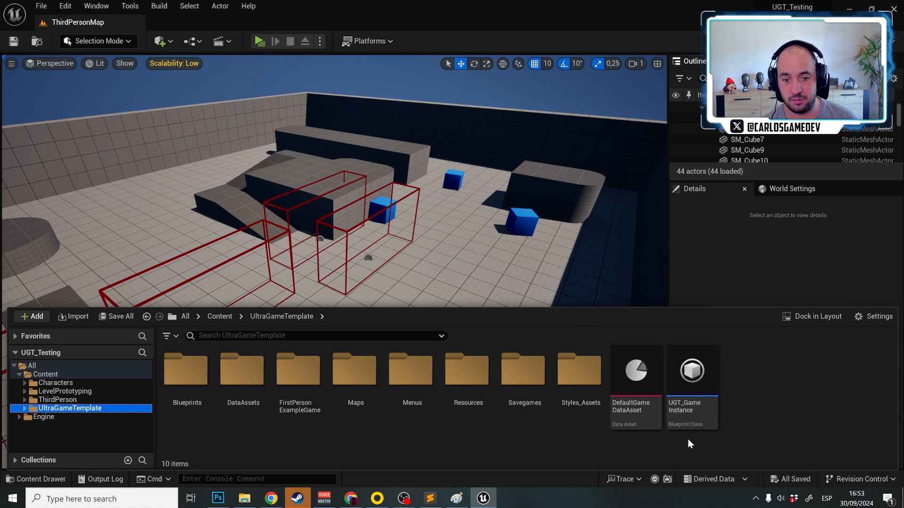
Open the DefaultGameDataAsset, collapse its platform-specific console commands and review the game, localization and chapter settings
double_click(635, 386)
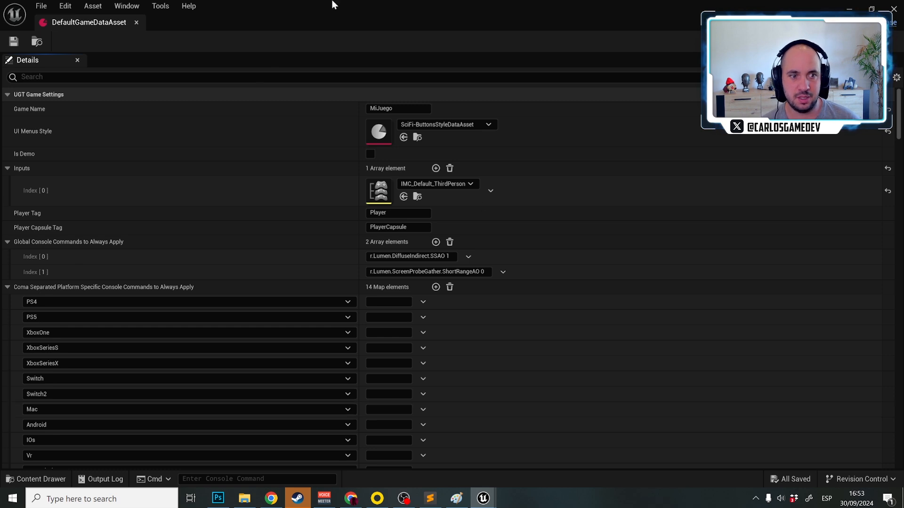
left_click(7, 287)
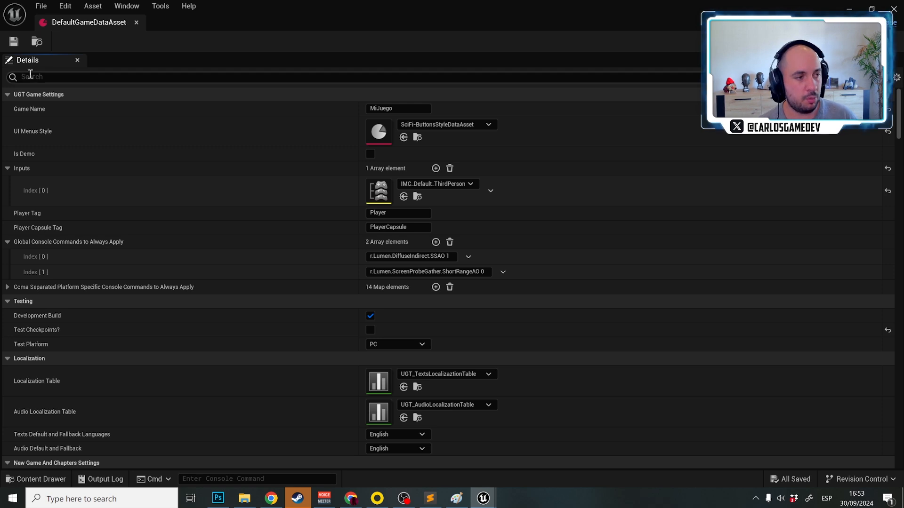
mouse_move(32, 108)
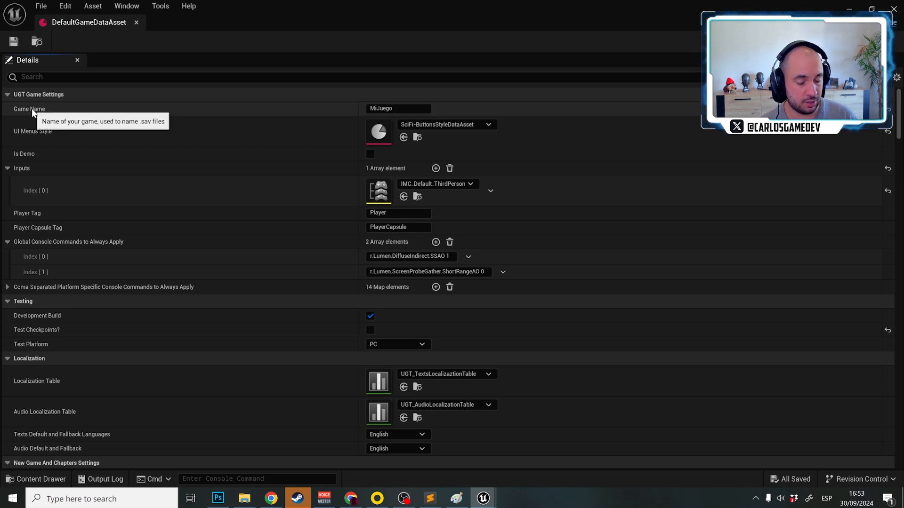
mouse_move(31, 131)
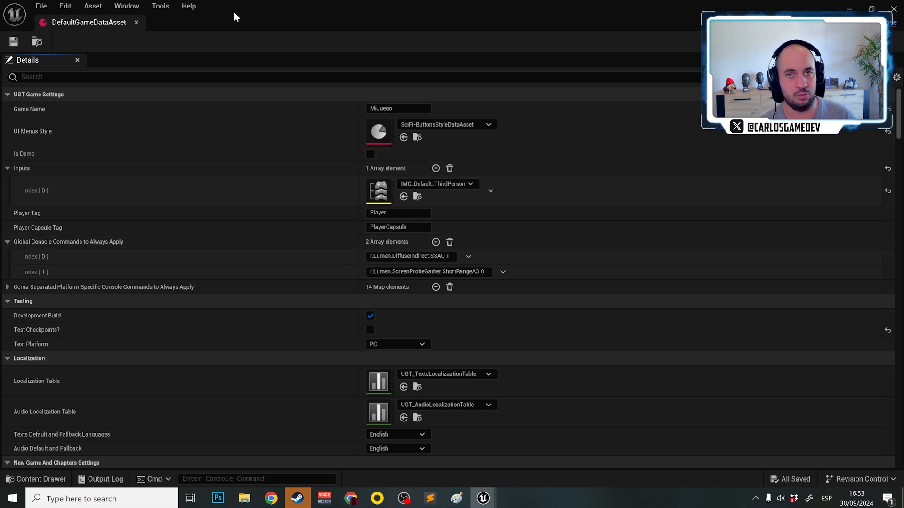
scroll(221, 156, "down", 10)
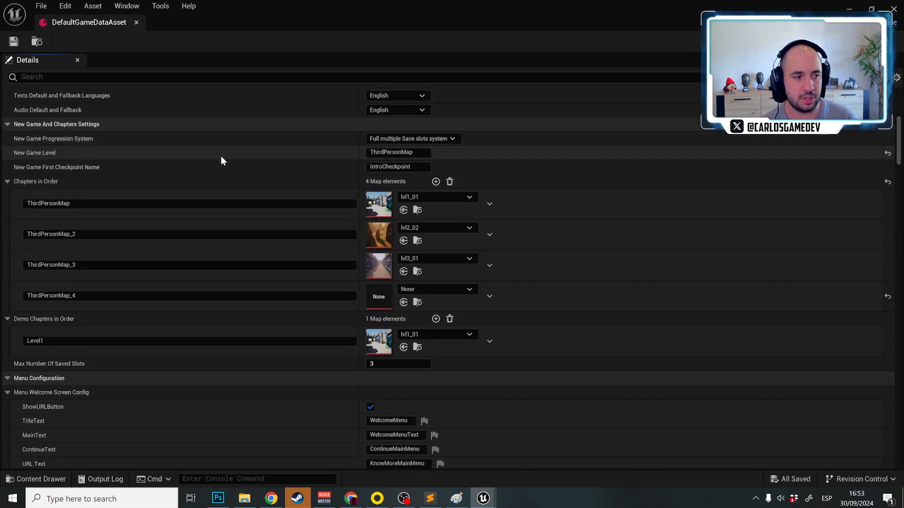
scroll(219, 156, "up", 3)
scroll(217, 156, "up", 3)
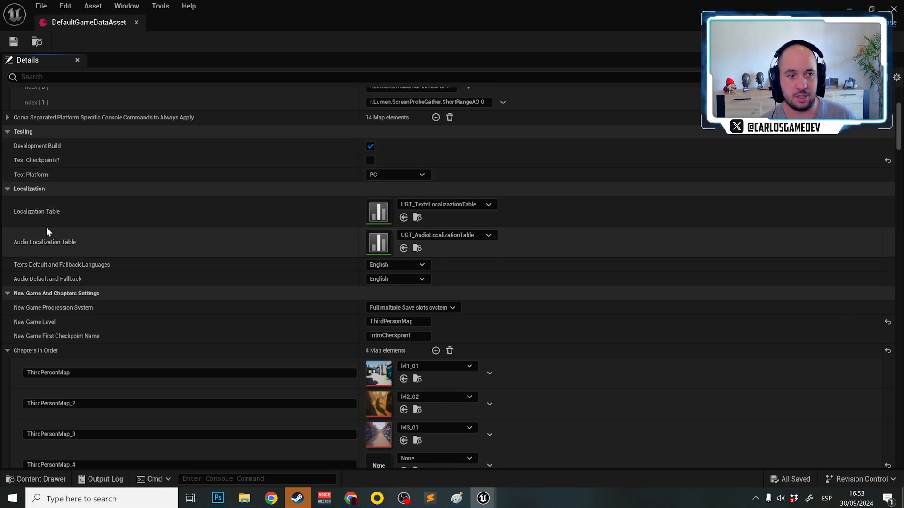
scroll(36, 212, "up", 7)
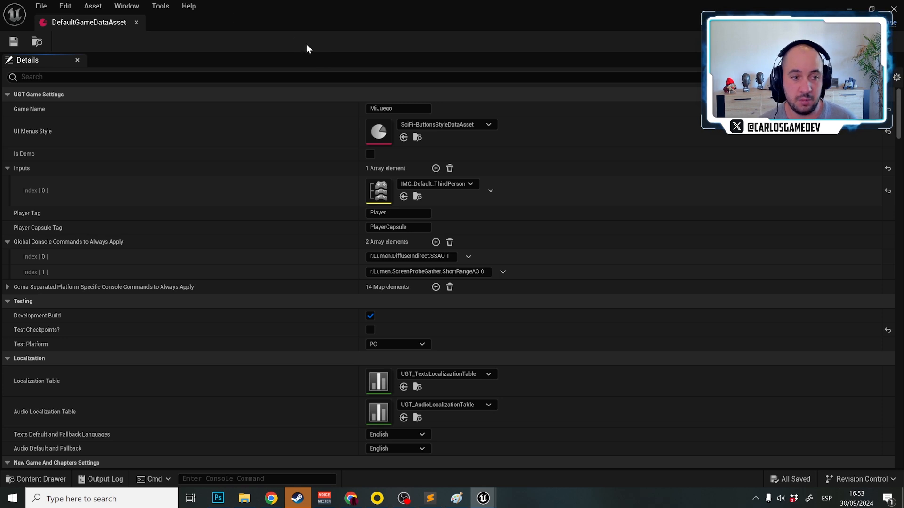
Set the Game Name to MyGame and the UI Menus Style to Minimalistic-ButtonsStyleDataAsset
left_click(400, 108)
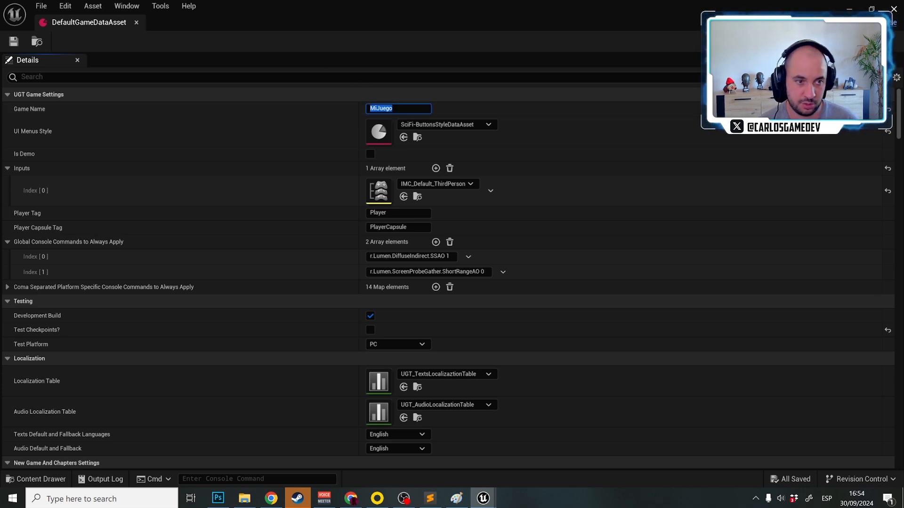
type("Ny")
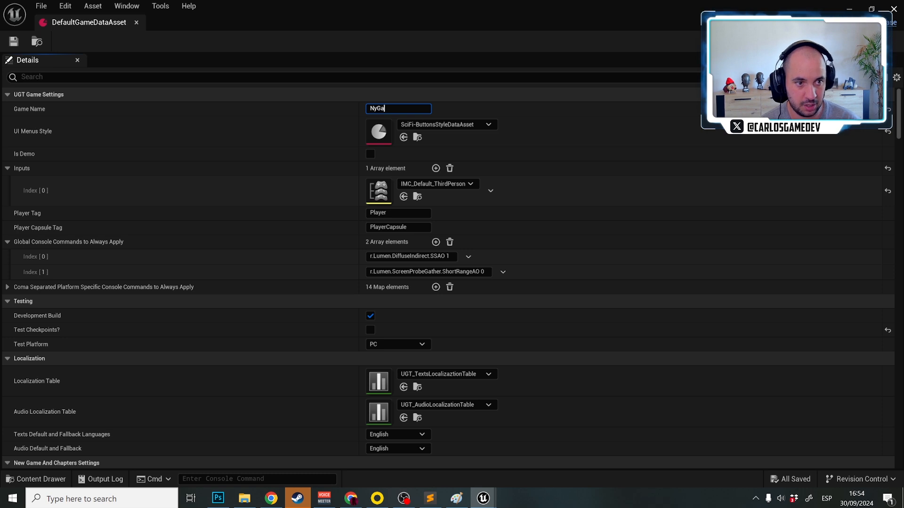
type("My")
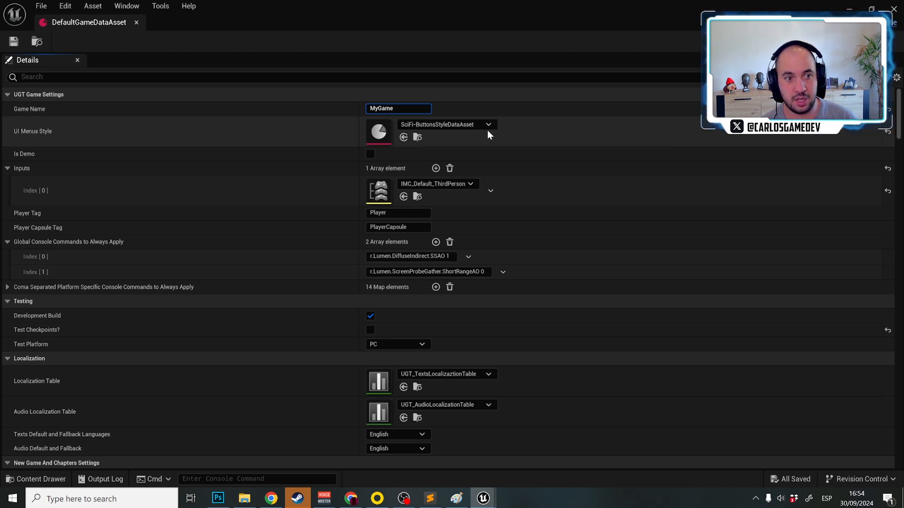
left_click(471, 124)
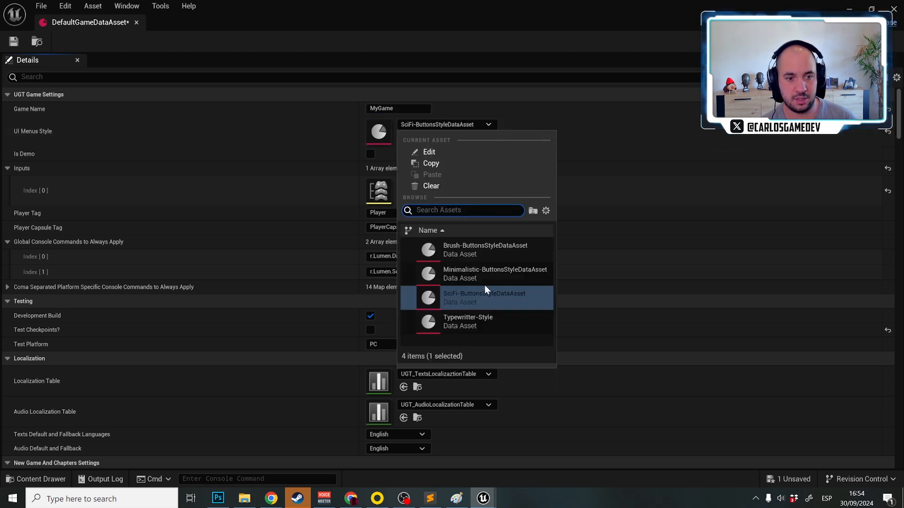
left_click(495, 274)
Open the UGT_MainMenuMap level from the UltraGameTemplate Maps folder, saving the modified DefaultGameDataAsset
left_click(871, 9)
left_click(41, 6)
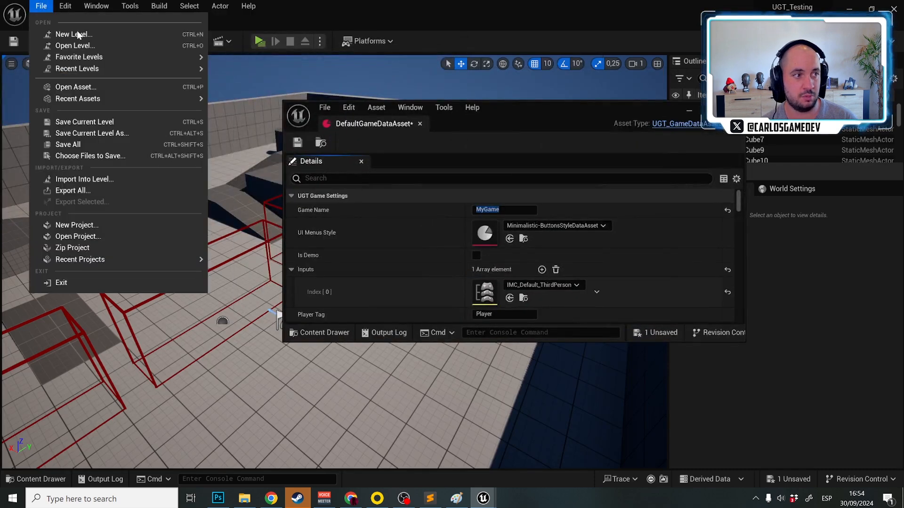
mouse_move(151, 71)
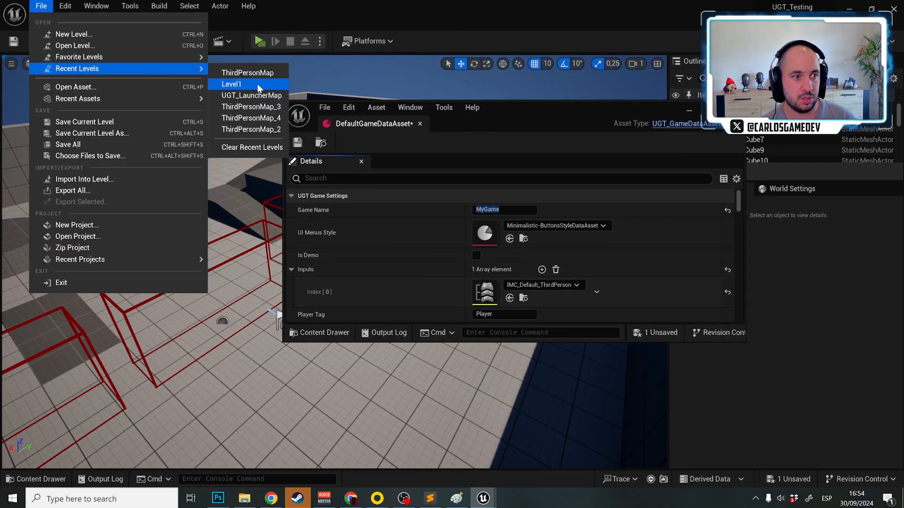
left_click(112, 46)
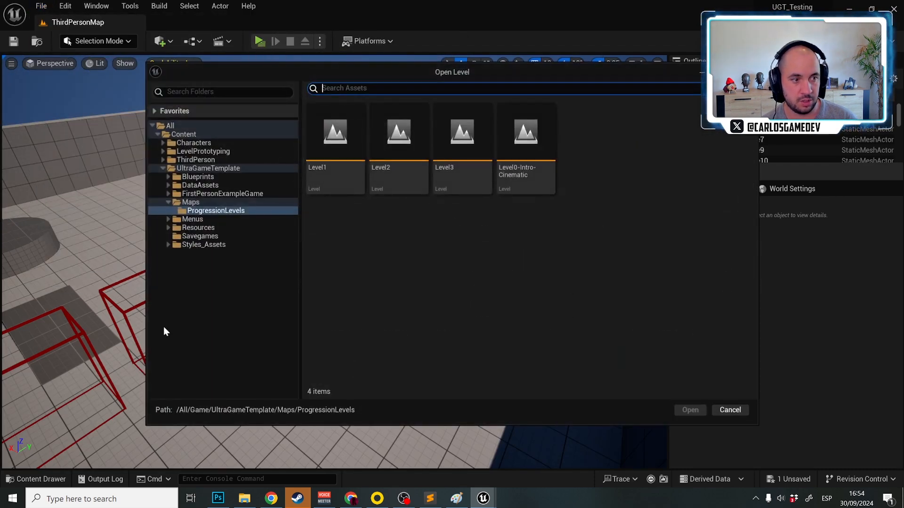
left_click(193, 202)
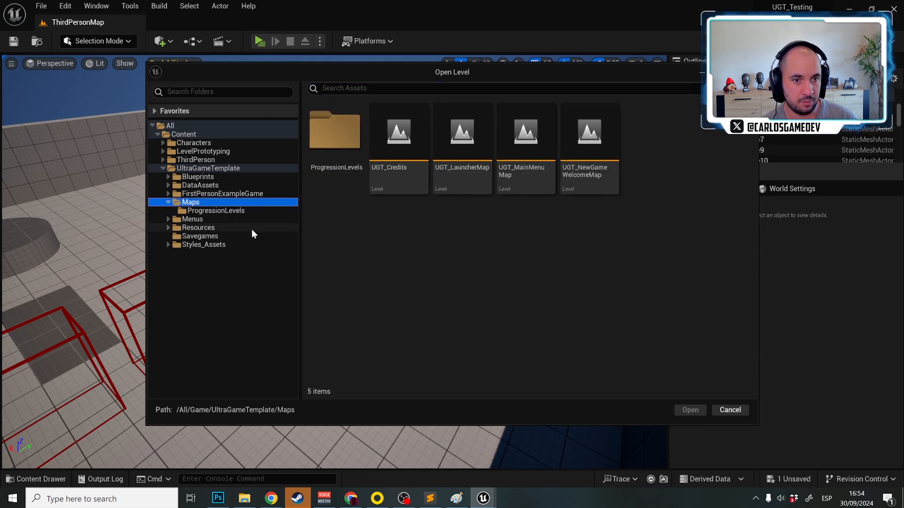
double_click(517, 179)
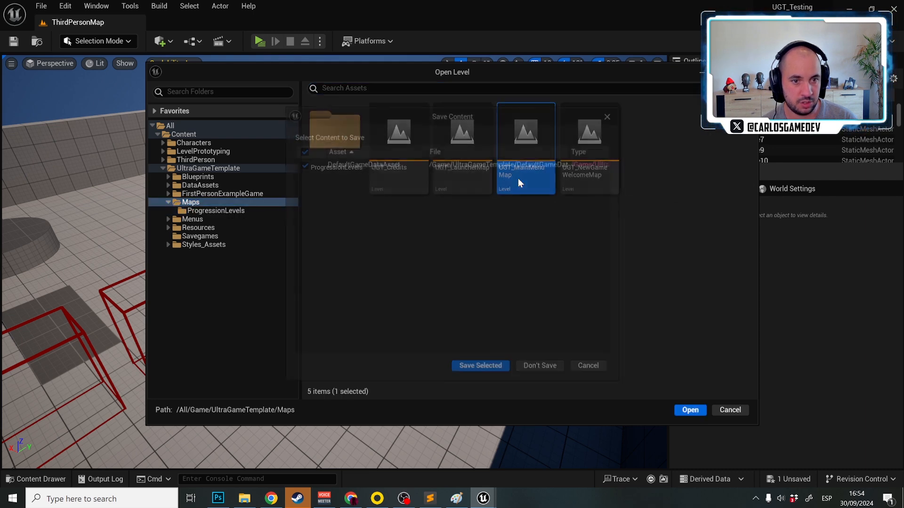
left_click(481, 369)
Run the level to preview the main menu in the minimalistic style, including its Settings entry
left_click(263, 40)
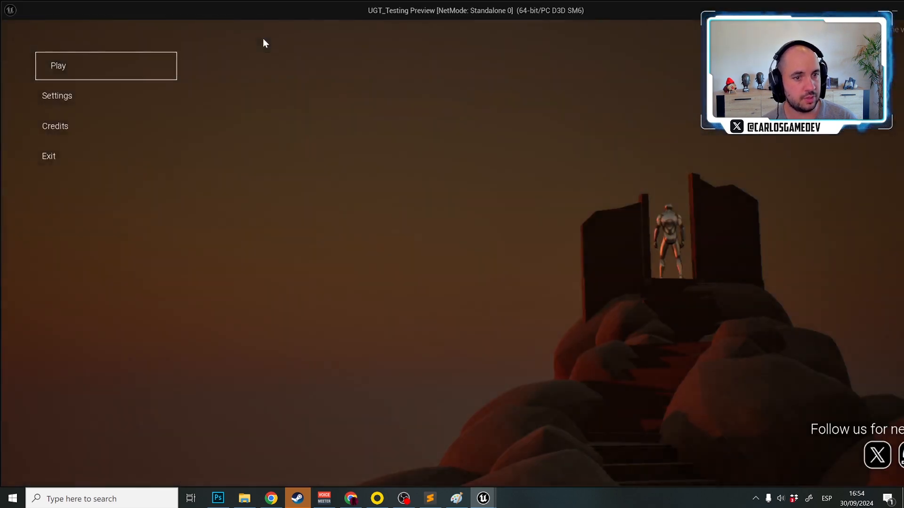
left_click(59, 97)
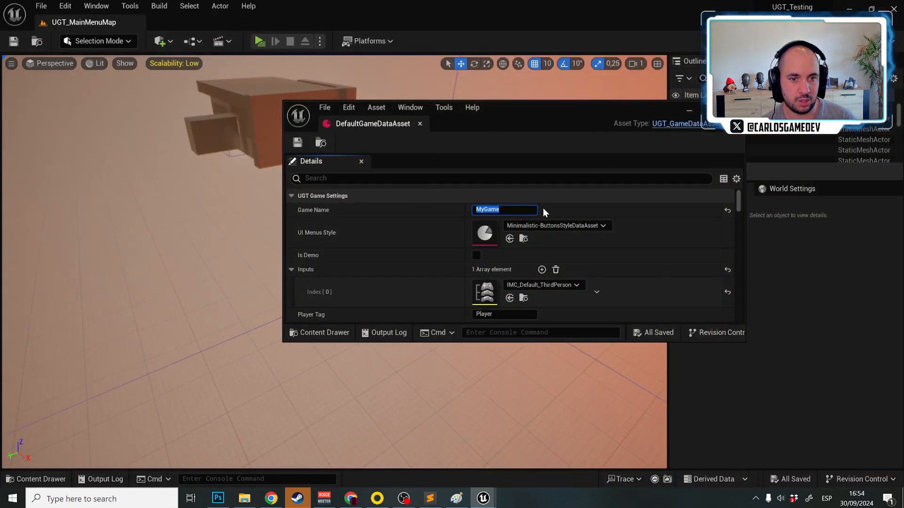
Set the UI Menus Style to Brush-ButtonsStyleDataAsset and run the level to preview the main menu
left_click(556, 224)
left_click(583, 349)
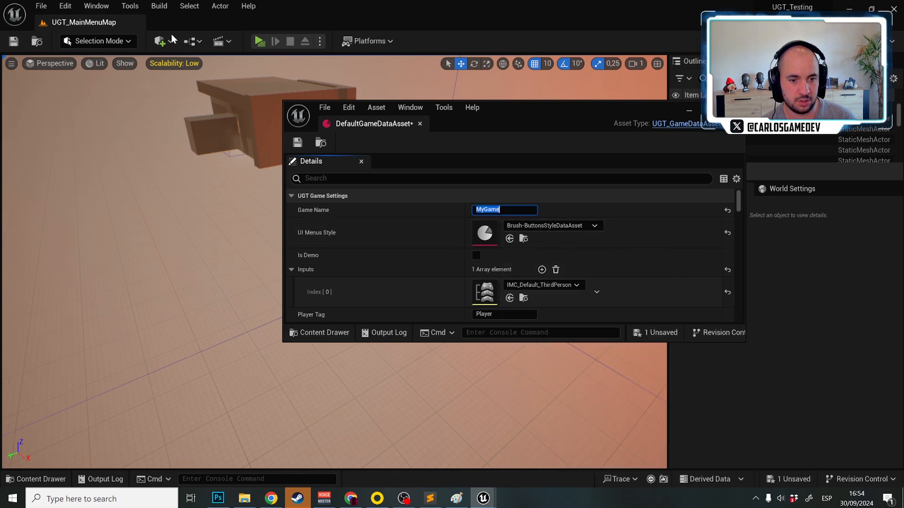
left_click(259, 40)
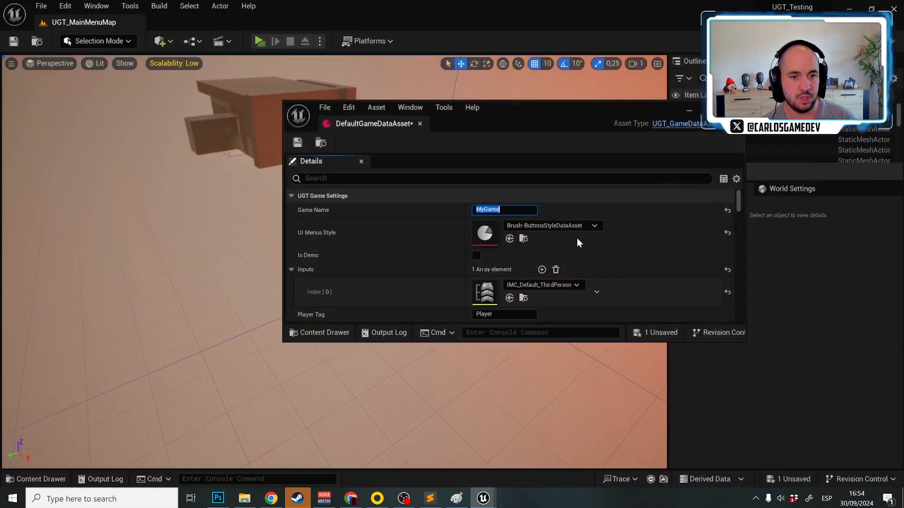
Set the UI Menus Style to Typewritter-Style and run the level to preview the main menu
left_click(587, 226)
left_click(553, 428)
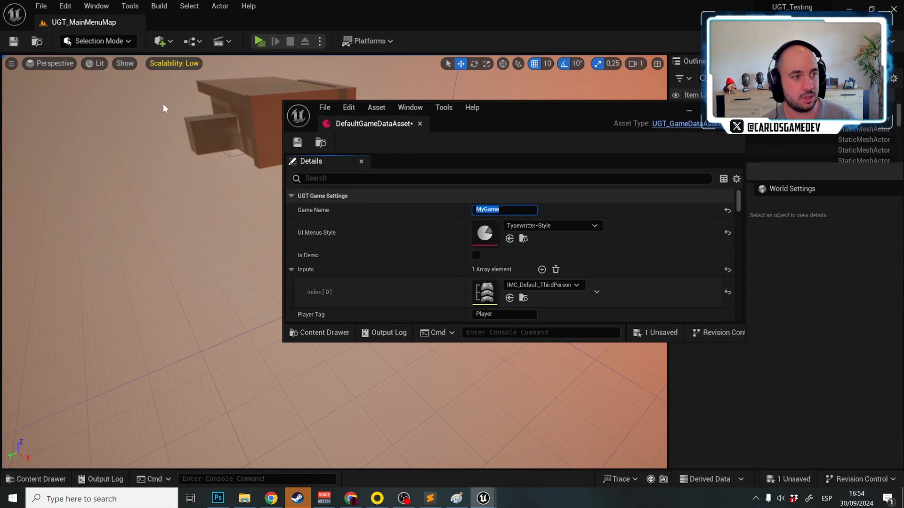
left_click(259, 41)
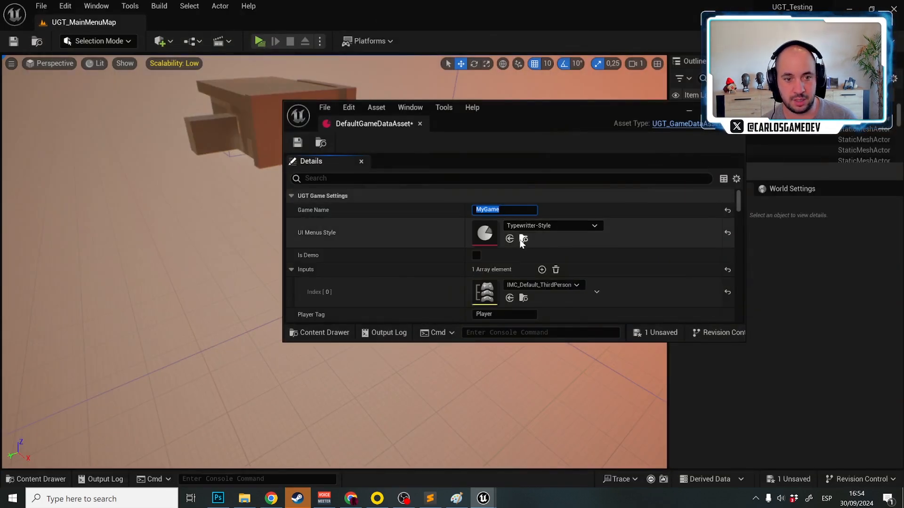
Locate the Typewritter-Style asset in the UI-Menu-StylesDataAssets folder and look at its actions, including Duplicate
left_click(523, 239)
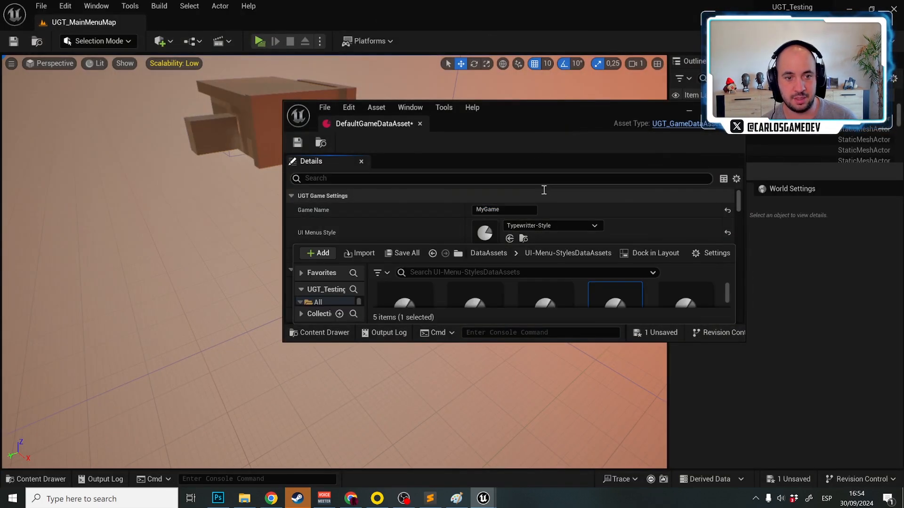
double_click(571, 114)
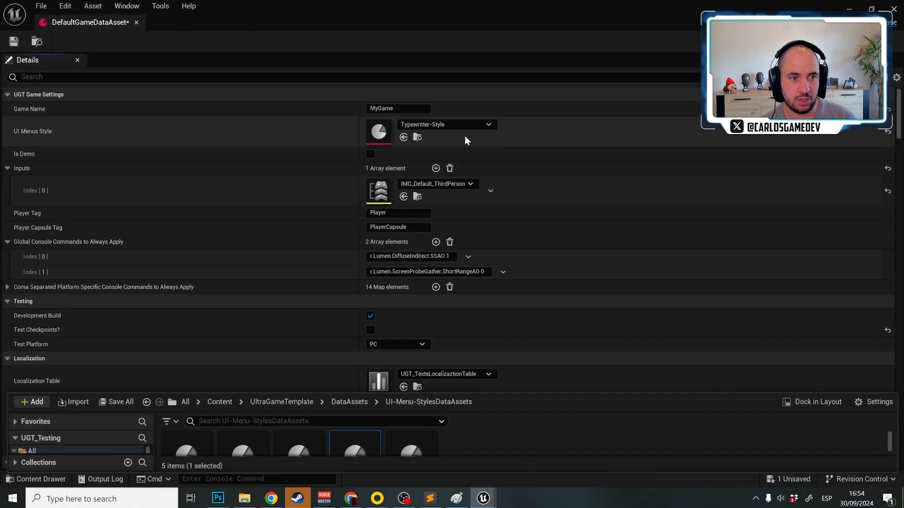
left_click(418, 138)
right_click(355, 379)
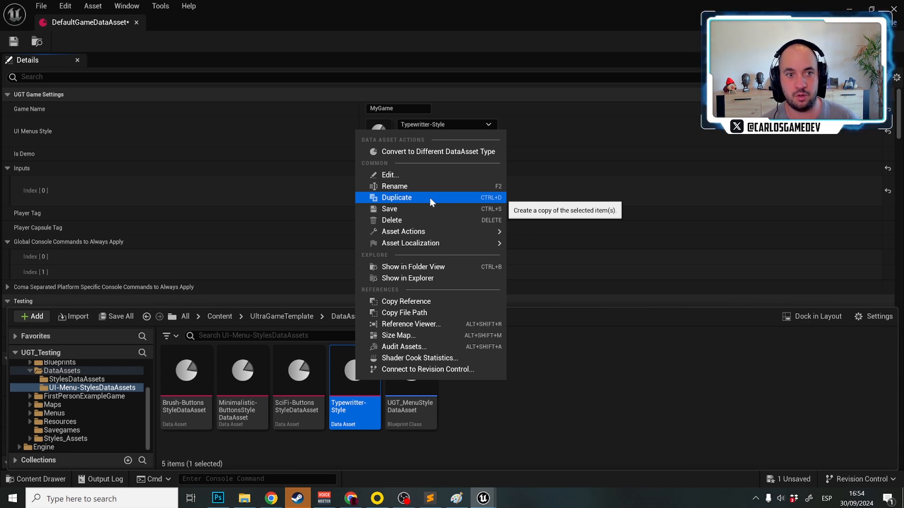
left_click(631, 385)
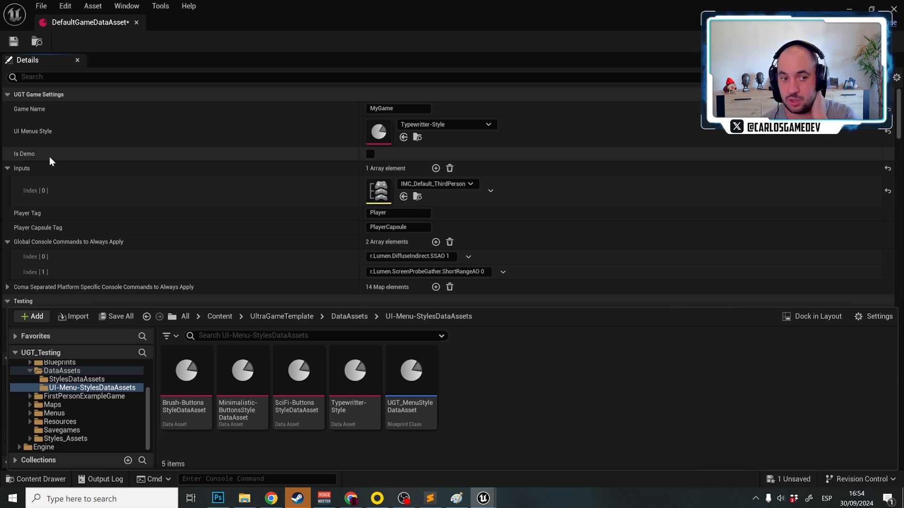
Enable Is Demo, save the data asset and preview the demo version of the main menu
left_click(370, 155)
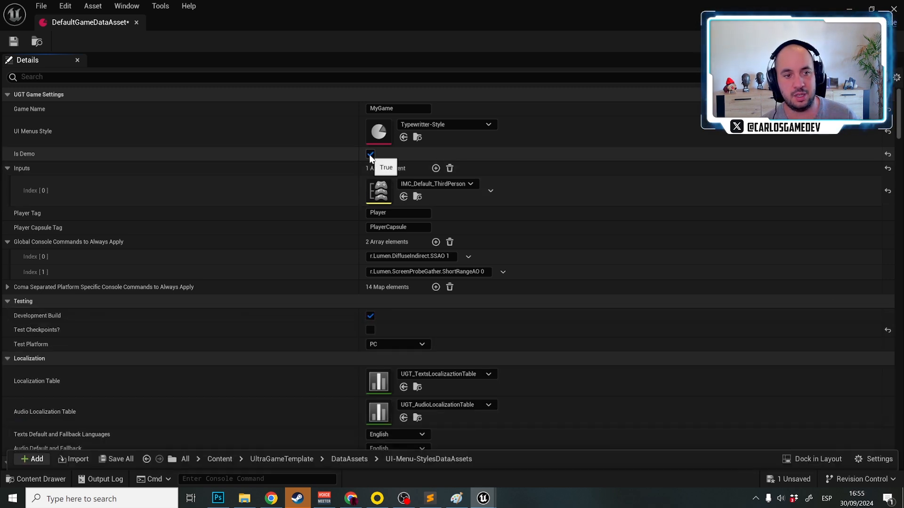
left_click(14, 41)
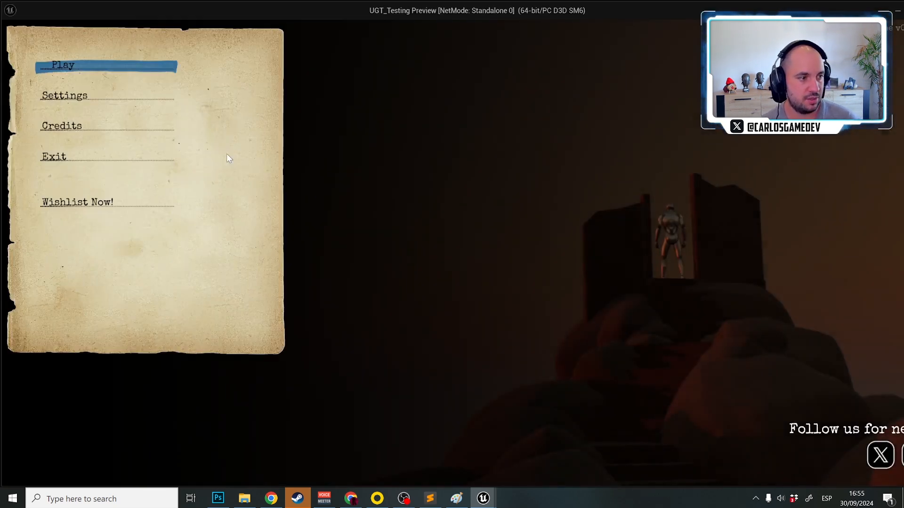
key("Up")
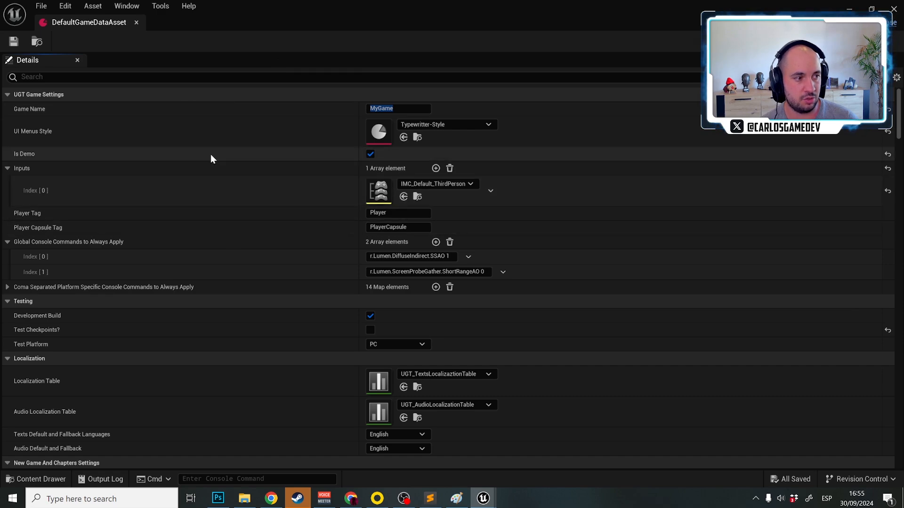
Examine the Demo Call To Wishlist URL in the menu configuration and return to the Is Demo option
scroll(143, 191, "down", 5)
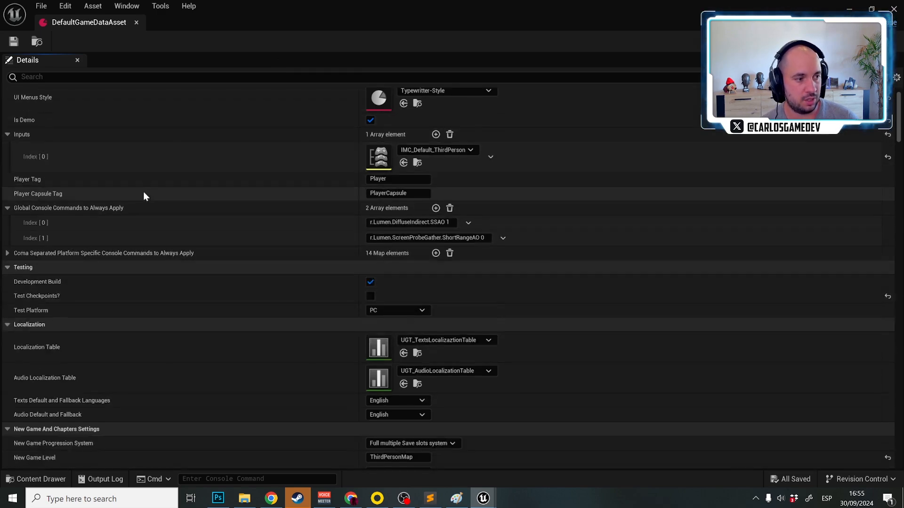
scroll(143, 192, "down", 3)
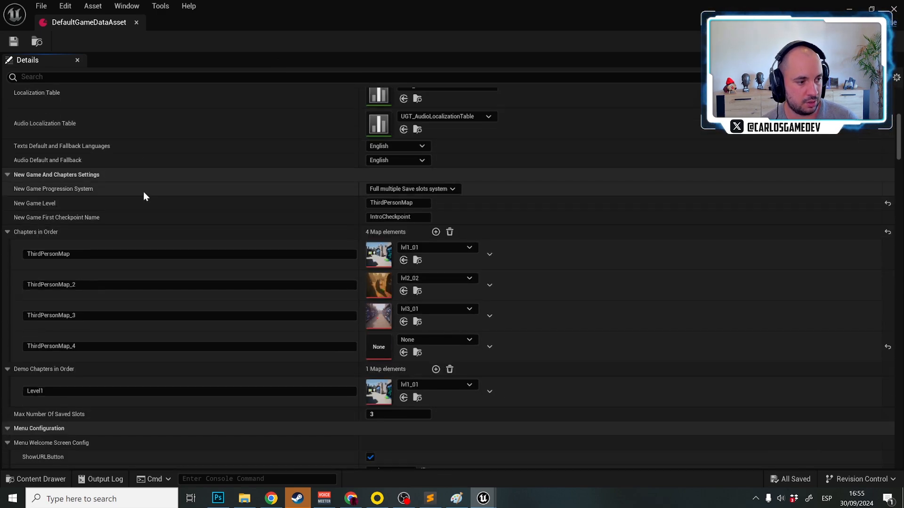
scroll(143, 196, "down", 10)
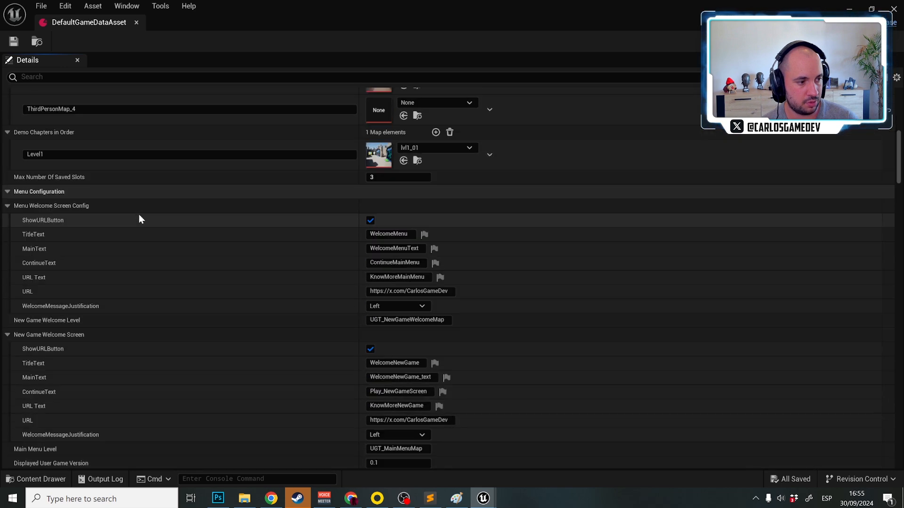
scroll(139, 216, "down", 8)
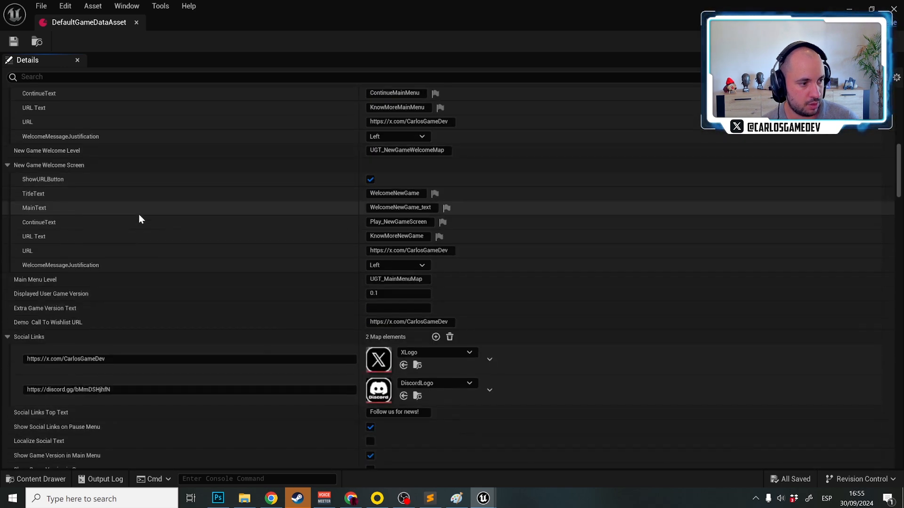
mouse_move(66, 322)
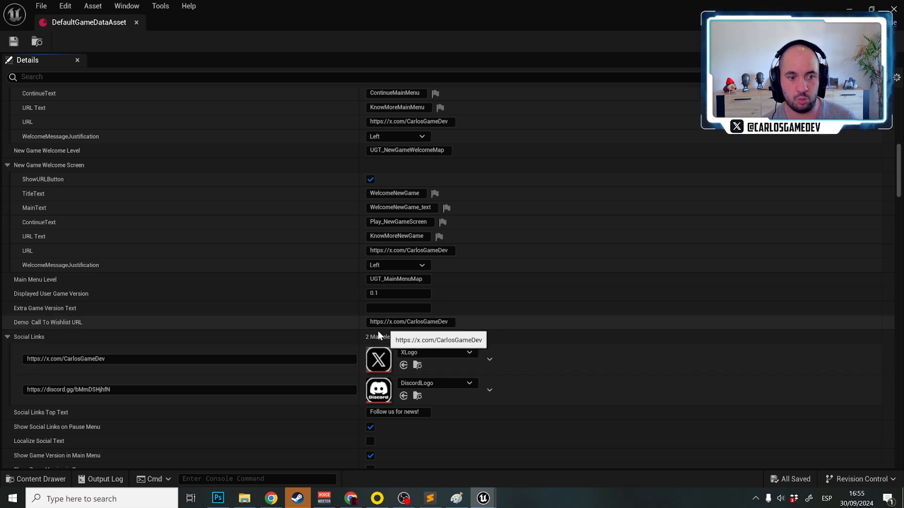
scroll(377, 333, "up", 10)
scroll(376, 331, "up", 18)
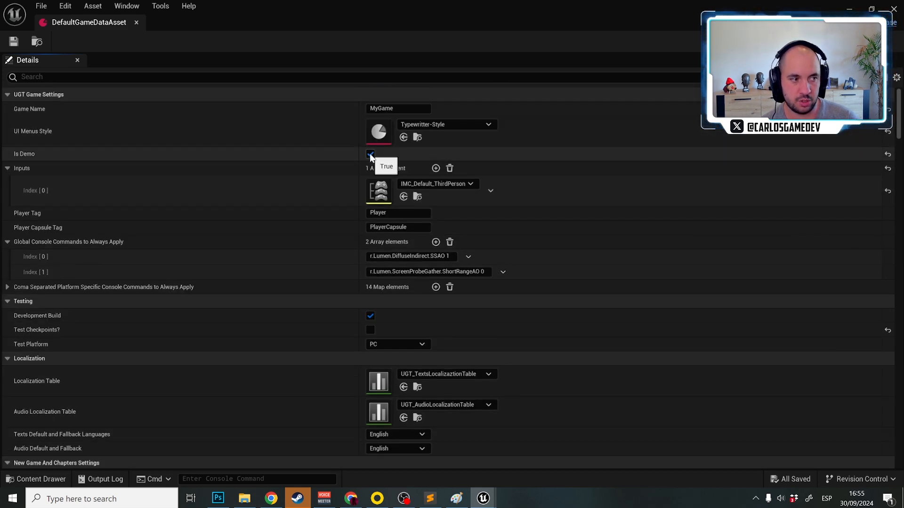
Turn the Is Demo option off and back on
left_click(370, 154)
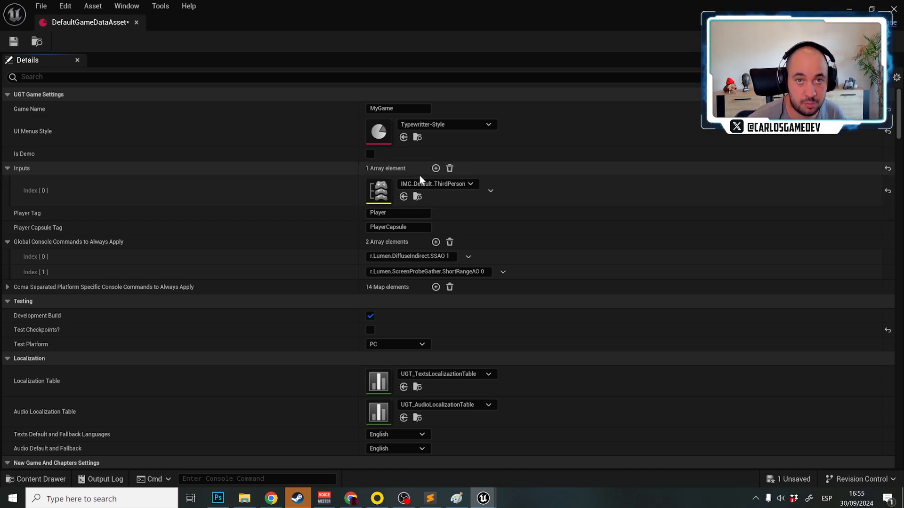
left_click(371, 154)
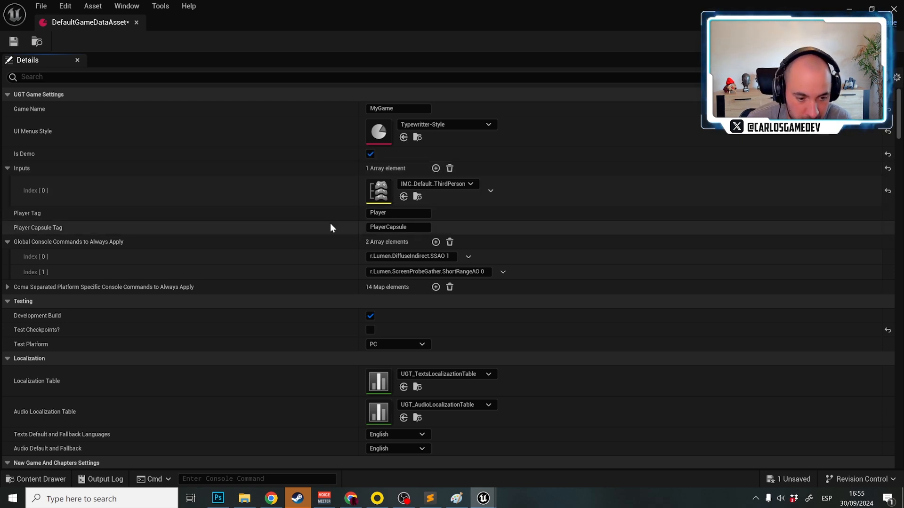
Browse the Blueprints folder of FirstPersonExampleGame in the project content
key("ctrl+space")
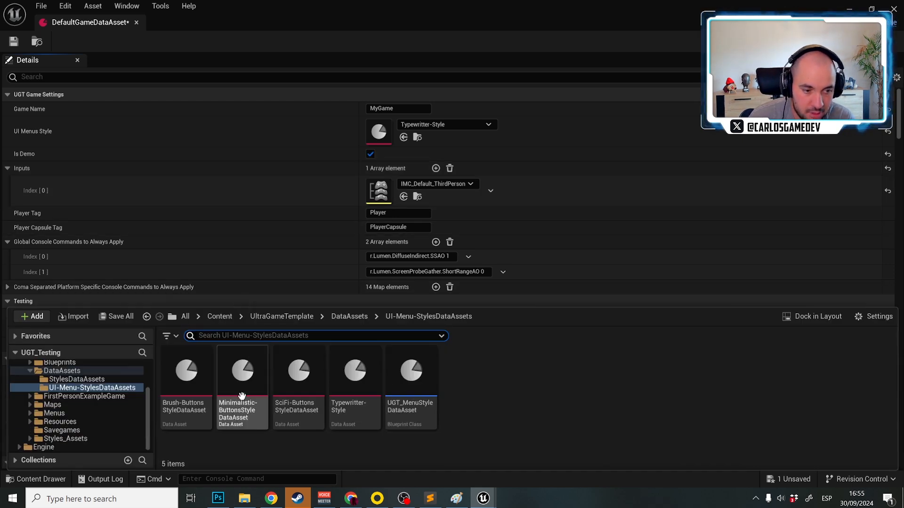
left_click(85, 396)
double_click(186, 376)
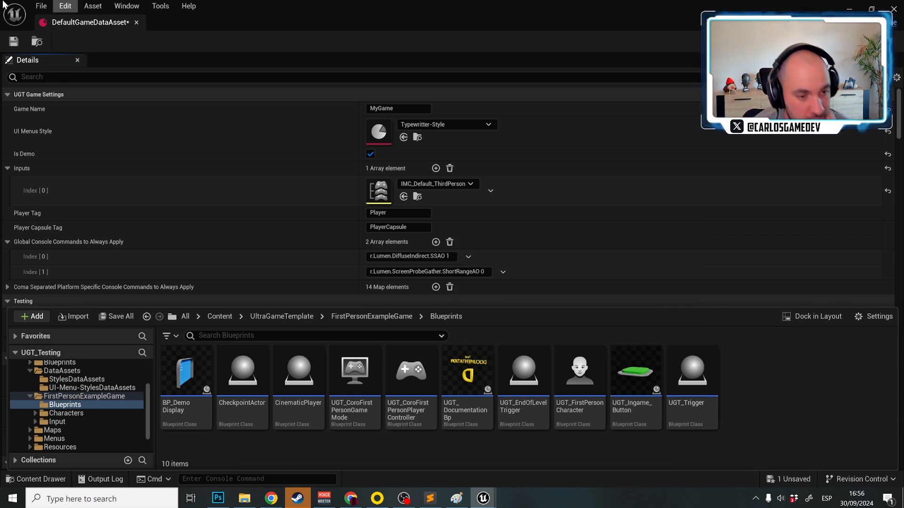
left_click(0, 229)
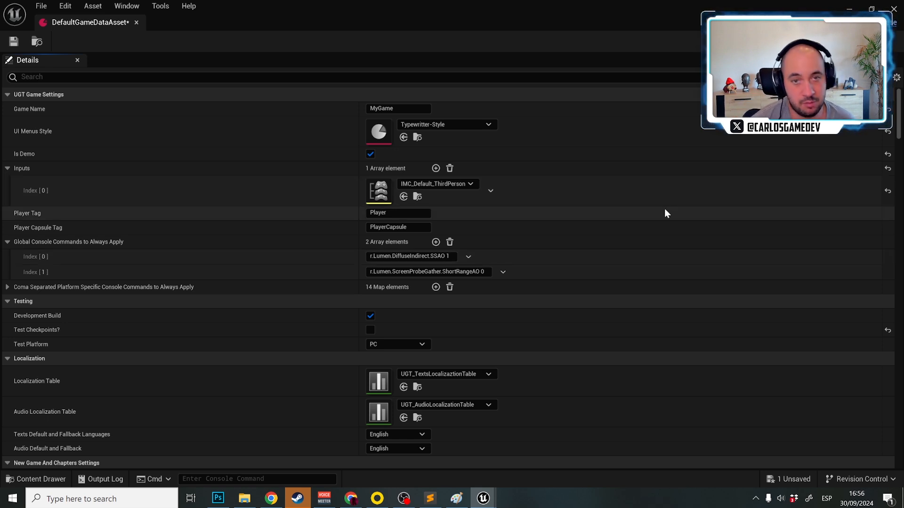
Examine the two Global Console Commands to Always Apply entries, with a brief look at the level behind the data asset window
left_click(440, 271)
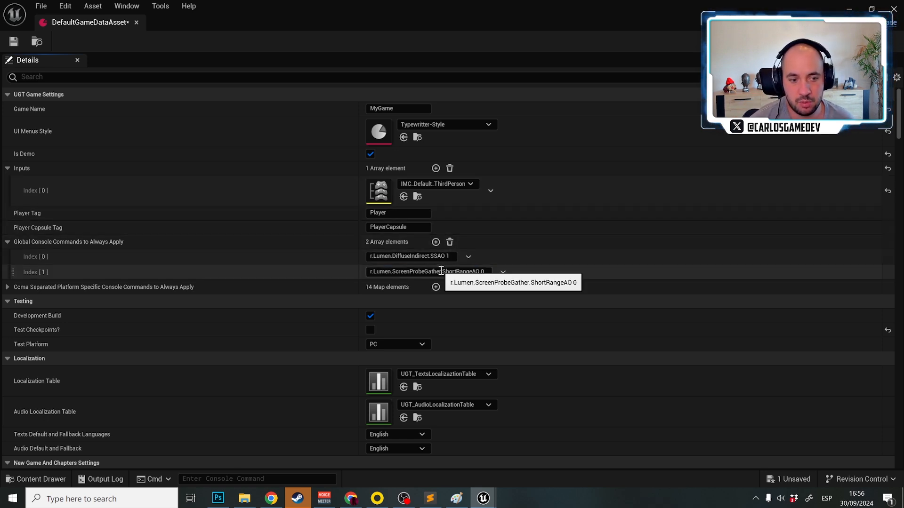
left_click(442, 257)
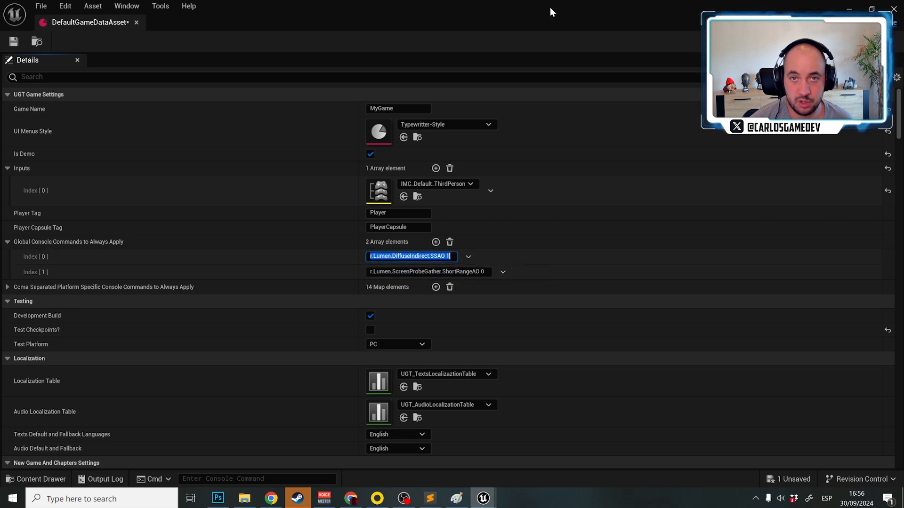
left_click_drag(549, 7, 471, 362)
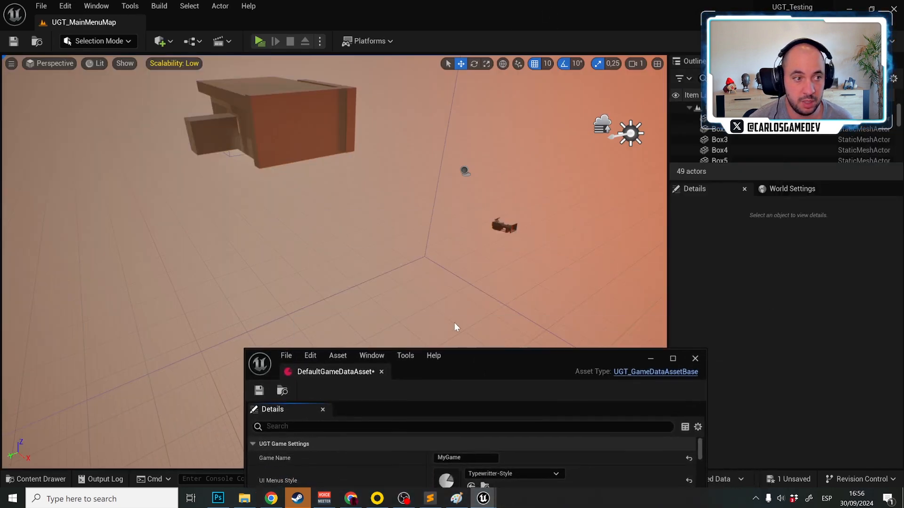
double_click(520, 357)
left_click_drag(215, 4, 362, 74)
double_click(363, 69)
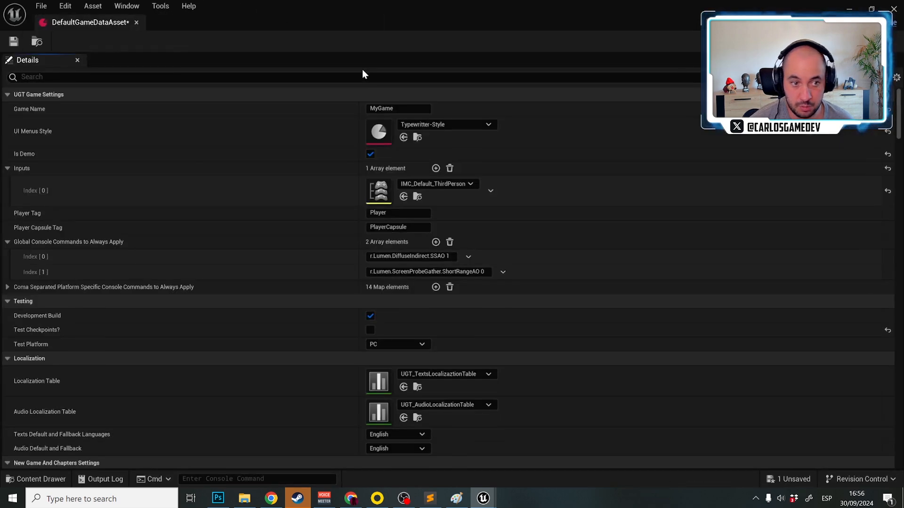
Expand the Coma Separated Platform Specific Console Commands and review the platform entries down to the Testing section
left_click(8, 287)
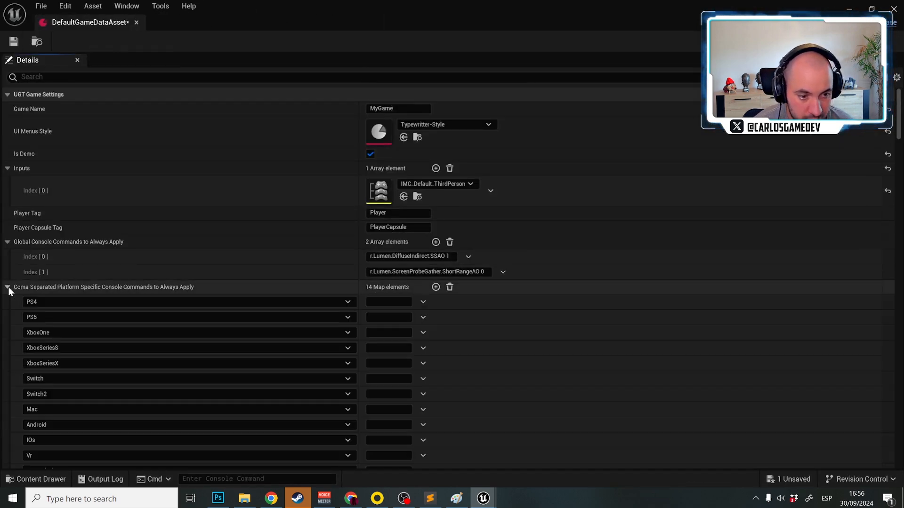
scroll(9, 287, "down", 2)
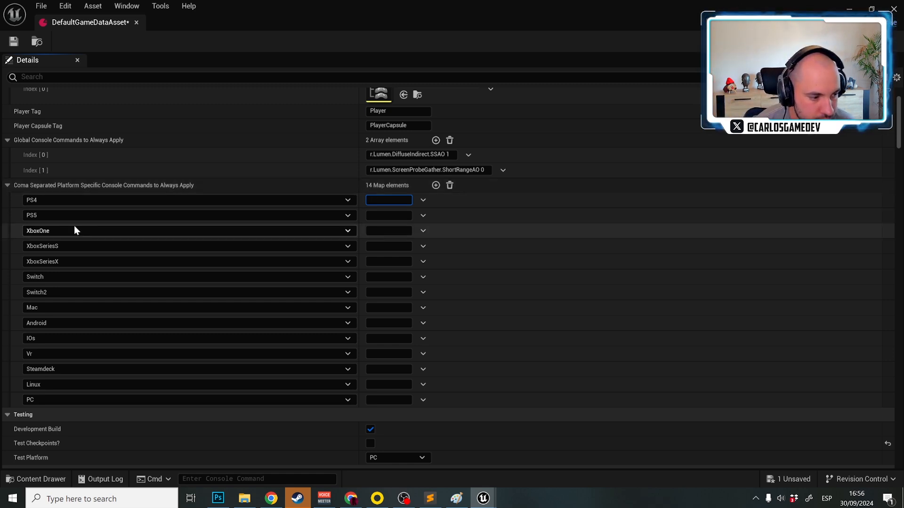
scroll(25, 353, "down", 4)
scroll(24, 351, "down", 3)
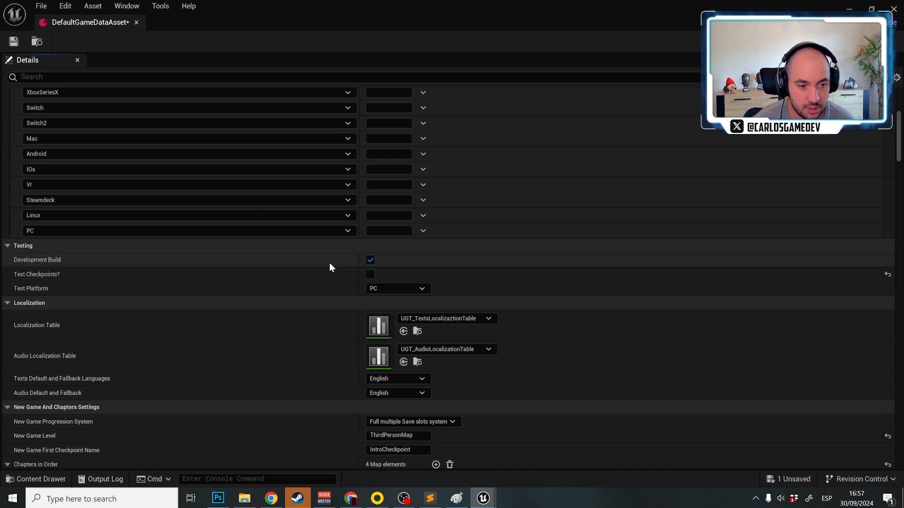
Open the recent level Level1 and move the restored data asset window clear of the viewport
double_click(499, 2)
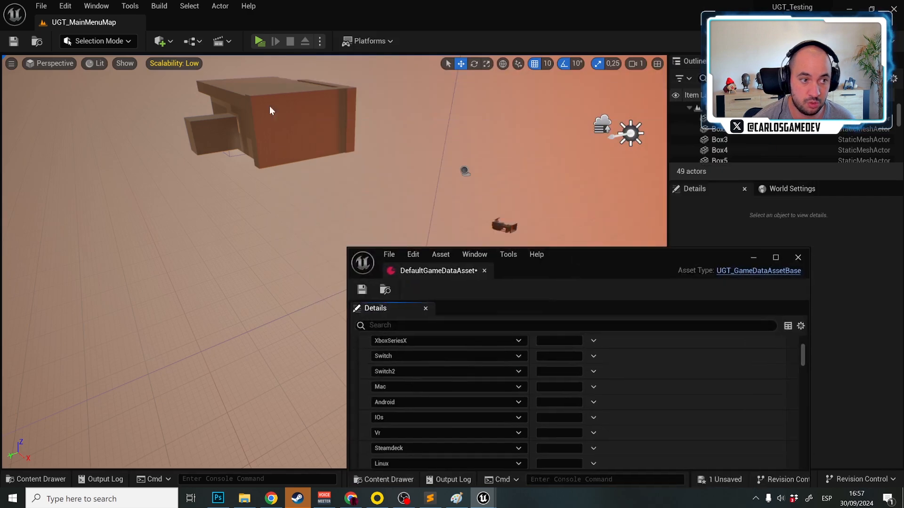
left_click(35, 5)
mouse_move(139, 71)
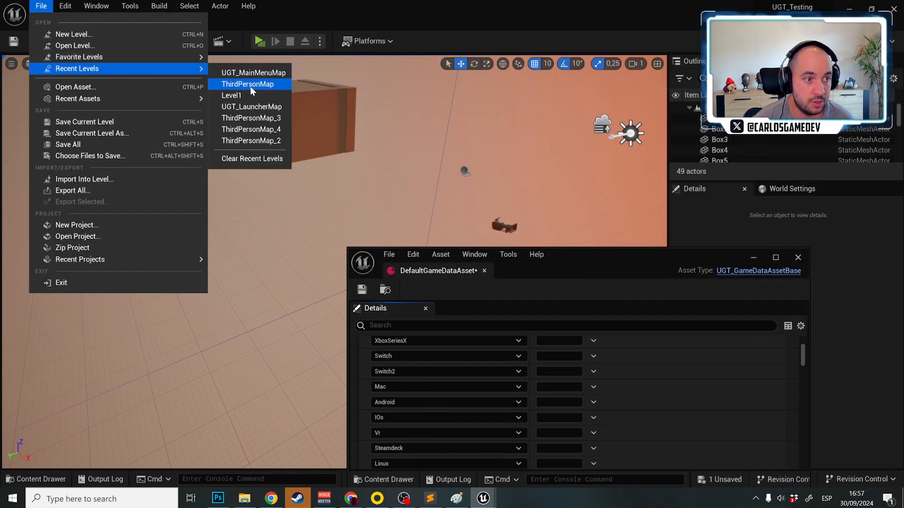
left_click(234, 96)
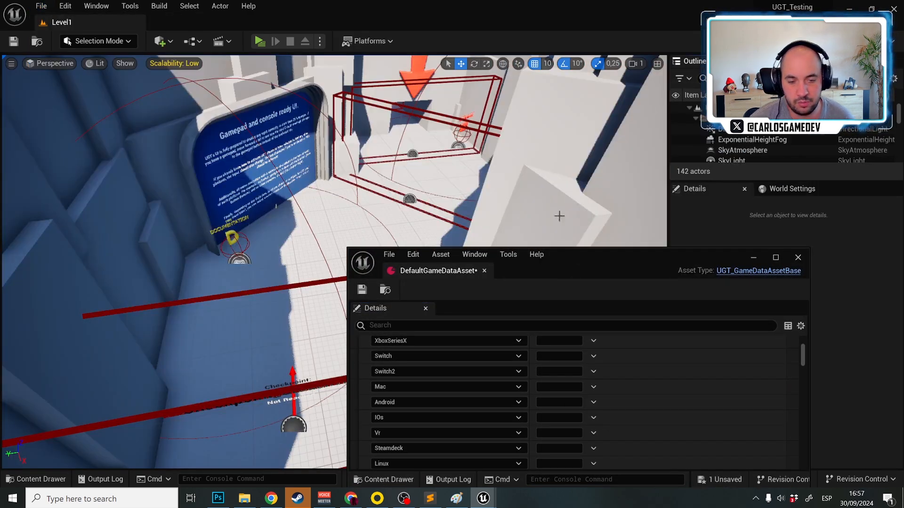
left_click_drag(583, 265, 668, 407)
Play Level1 in the selected viewport from the current camera location, and end the play session
right_click_drag(464, 296, 800, 283)
scroll(626, 247, "down", 1)
left_click(319, 41)
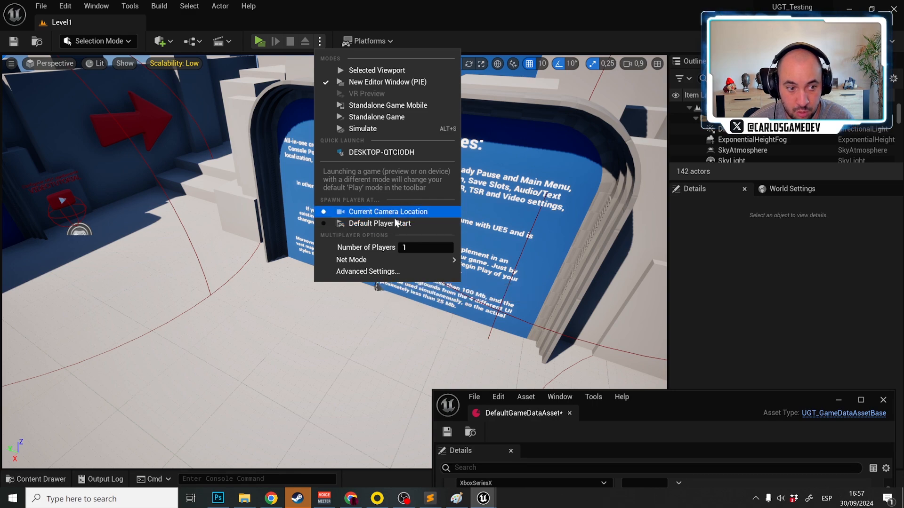
left_click(318, 42)
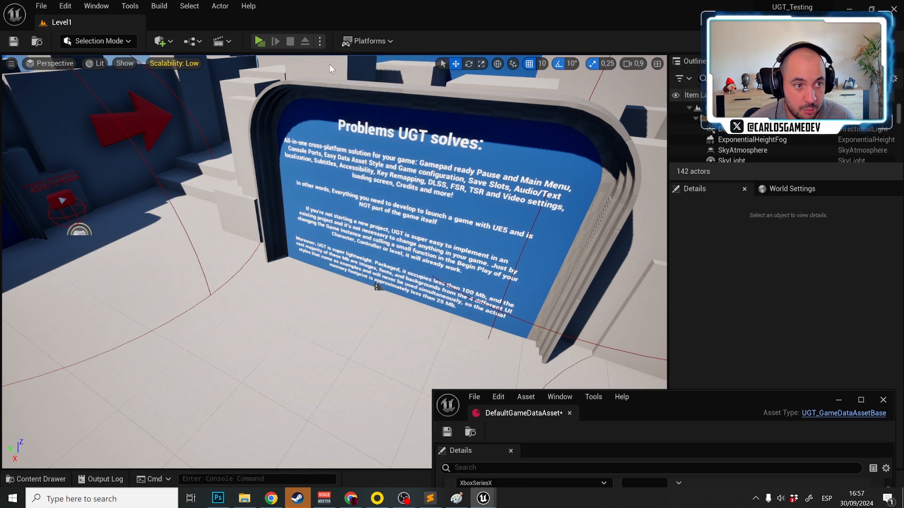
left_click(321, 41)
left_click(357, 66)
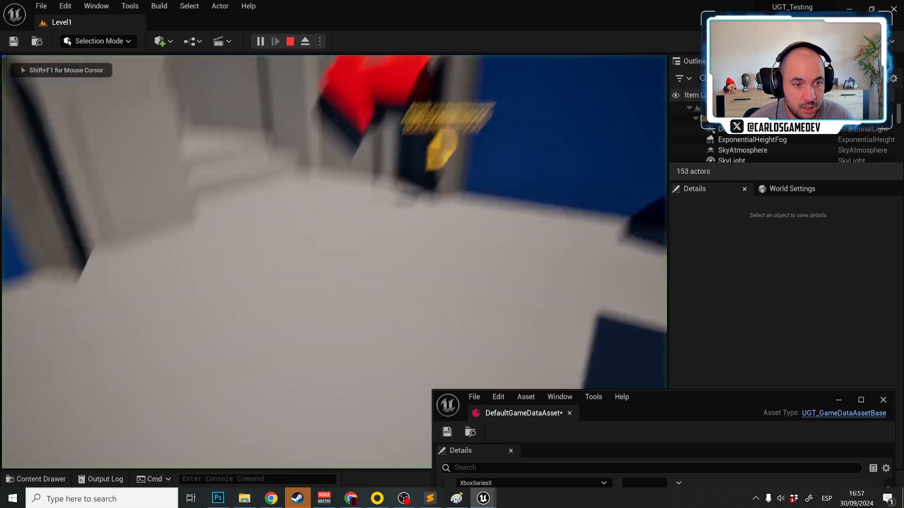
key("Escape")
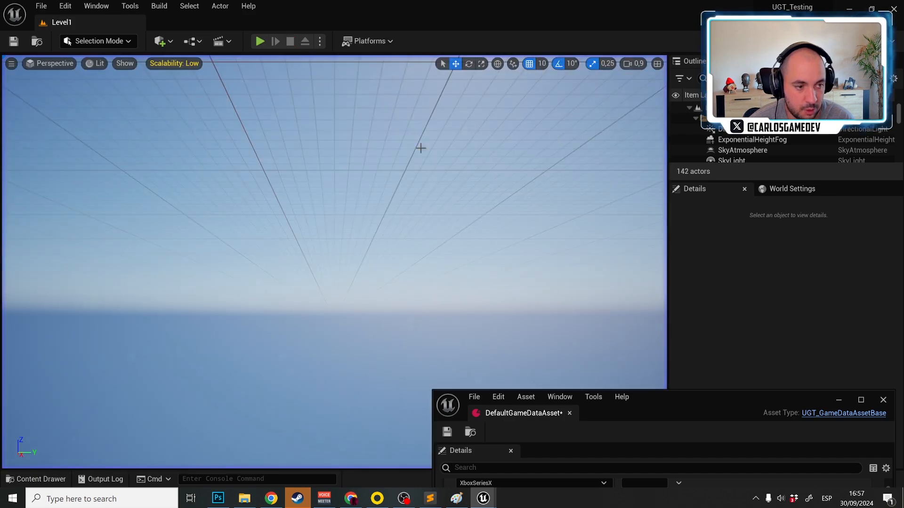
Reposition the camera above the Level1 maze, play briefly from there and stop
right_click_drag(421, 149, 673, 273)
scroll(420, 149, "up", 5)
key("w")
scroll(421, 148, "up", 3)
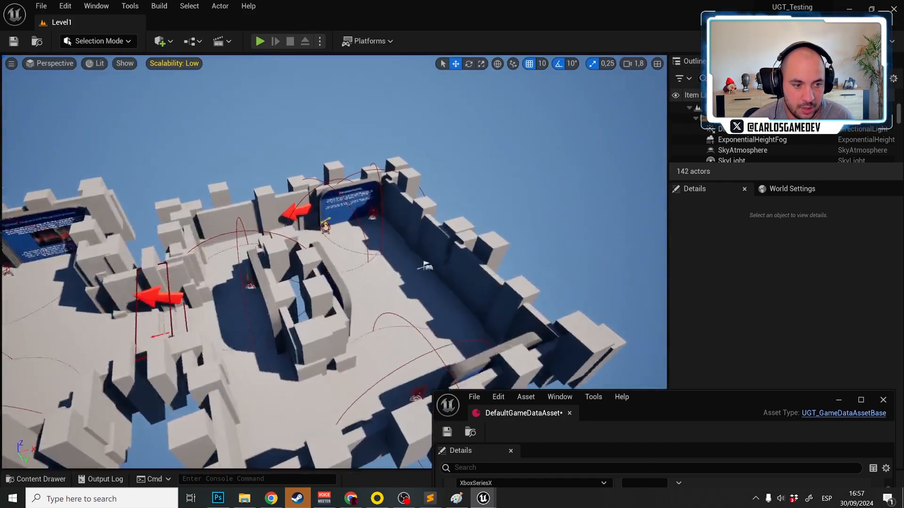
scroll(419, 193, "down", 3)
right_click_drag(419, 193, 423, 256)
key("alt+p")
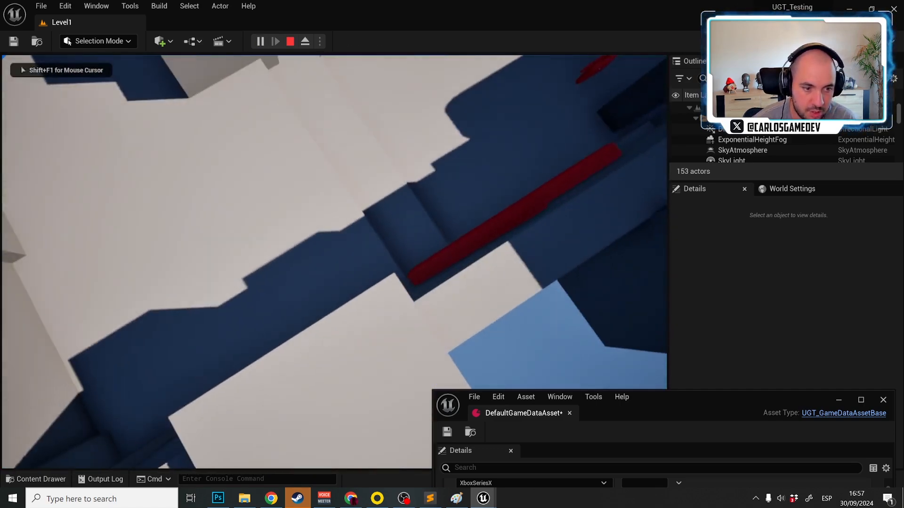
key("Escape")
Place the camera inside the maze, play from there and walk through the level to the Pause and Main Menu board
right_click_drag(419, 193, 364, 146)
key("s")
key("w")
right_click_drag(359, 255, 358, 255)
key("alt+p")
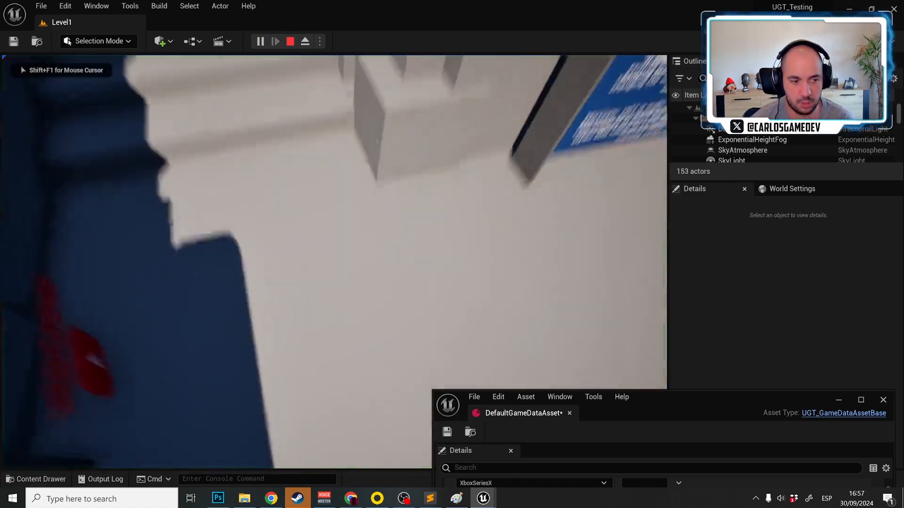
key("w")
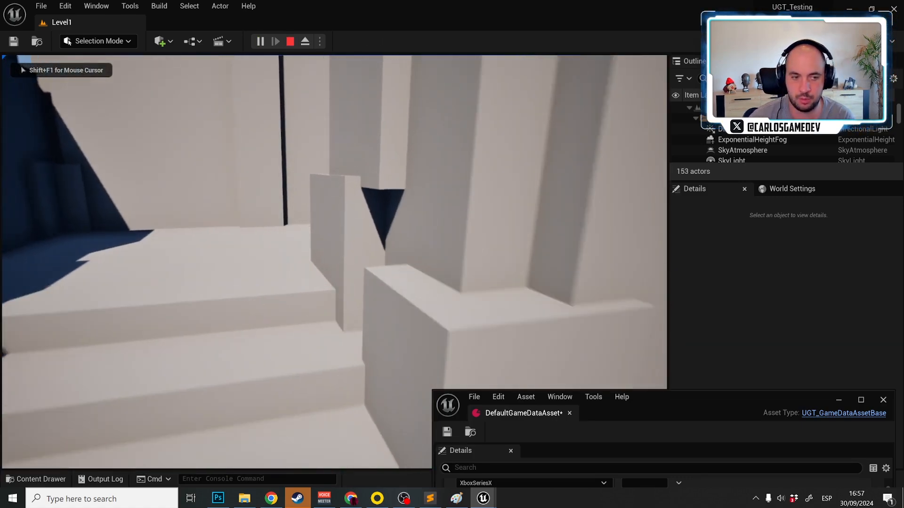
key("w")
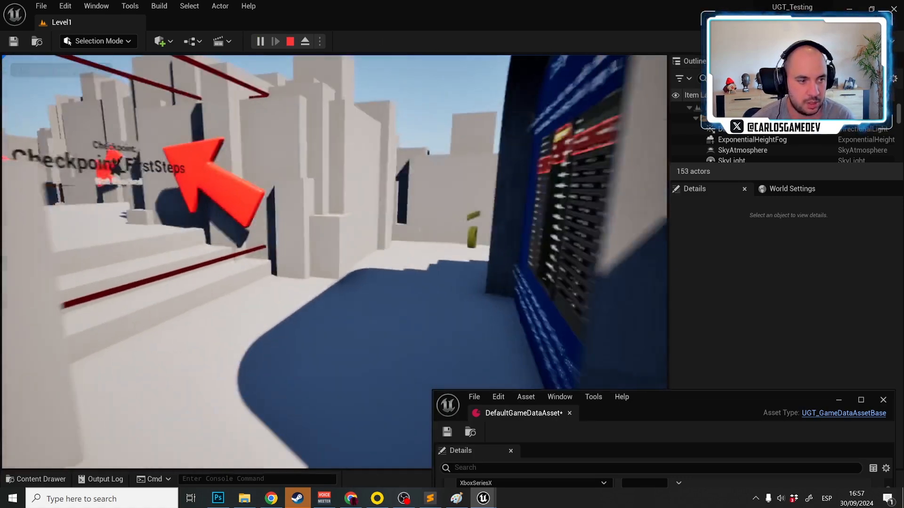
key("w")
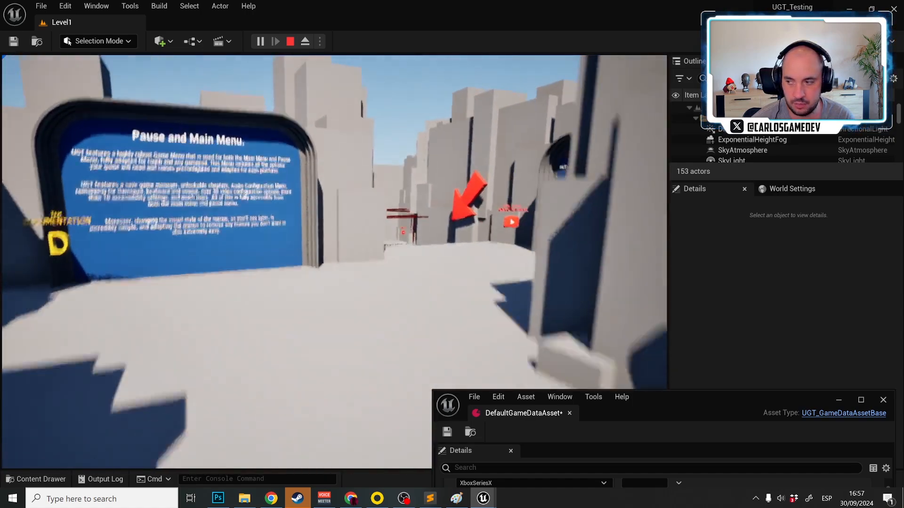
Move the data asset window off the viewport, walk through Checkpoint_CrouchTutorial to the Gamepad and console ready UI board, and stop playing
key("shift+F1")
left_click_drag(712, 394, 713, 484)
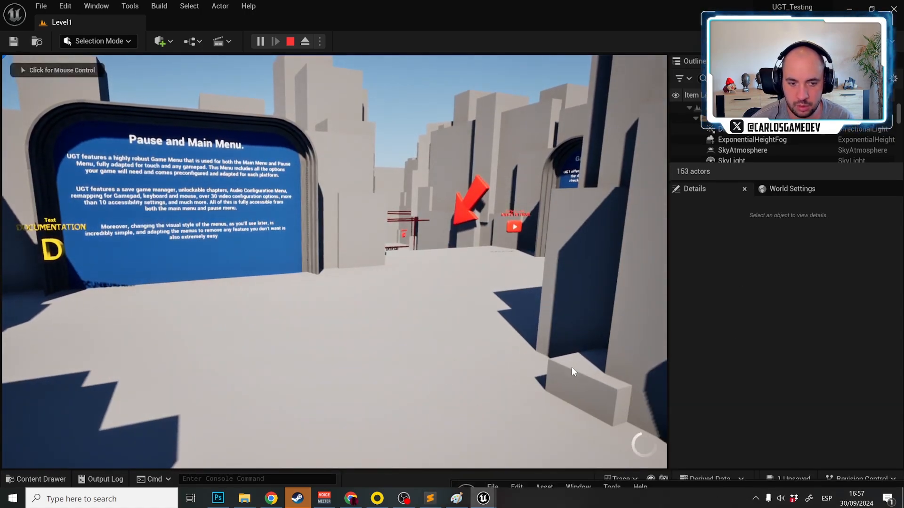
left_click(571, 367)
key("w")
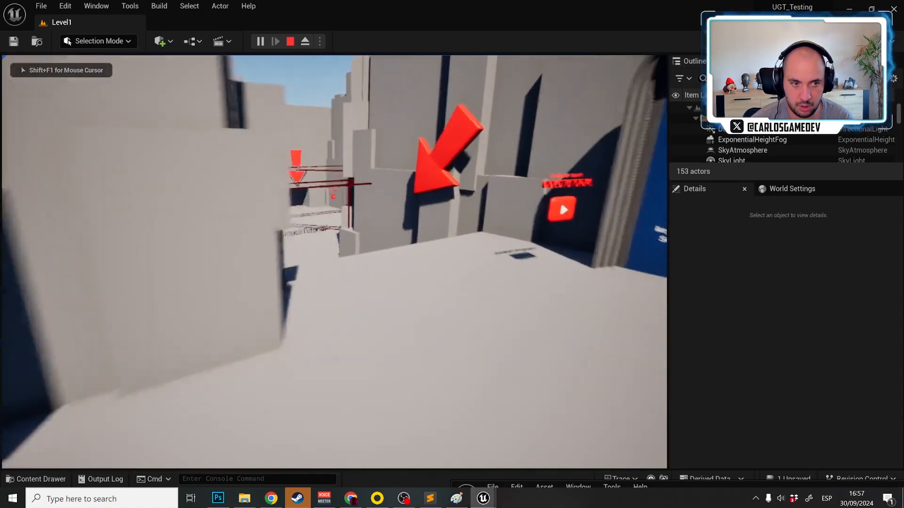
key("w")
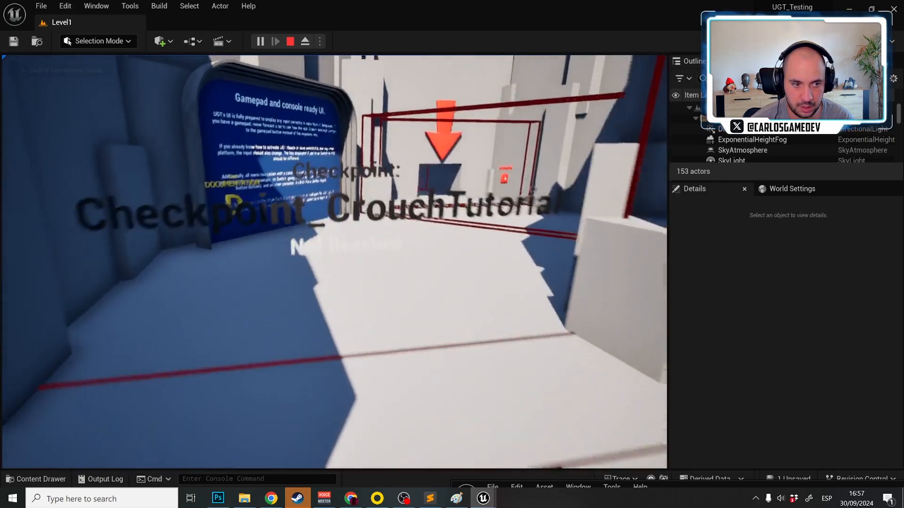
key("w")
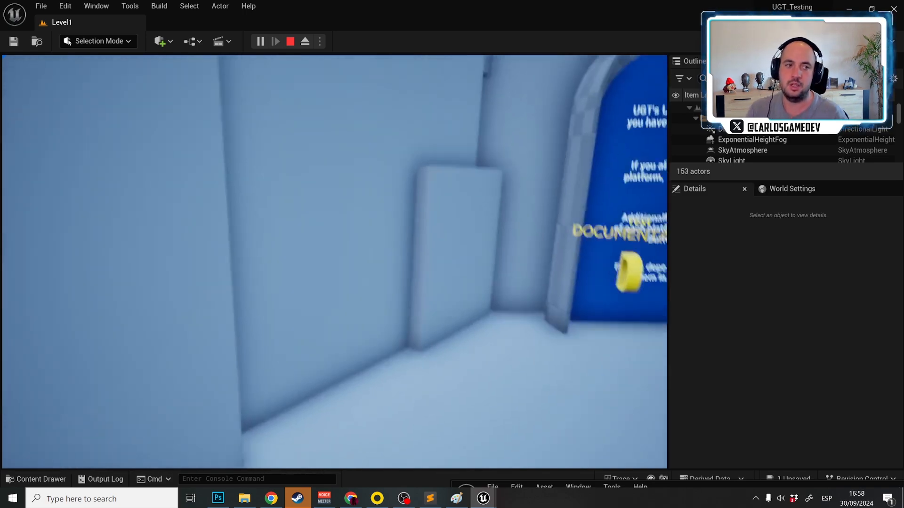
key("Escape")
Move the camera back near the Problems UGT solves board, play the level again from there and stop
right_click_drag(458, 390, 358, 409)
key("s")
key("w")
scroll(428, 286, "down", 2)
right_click_drag(358, 287, 428, 286)
key("alt+p")
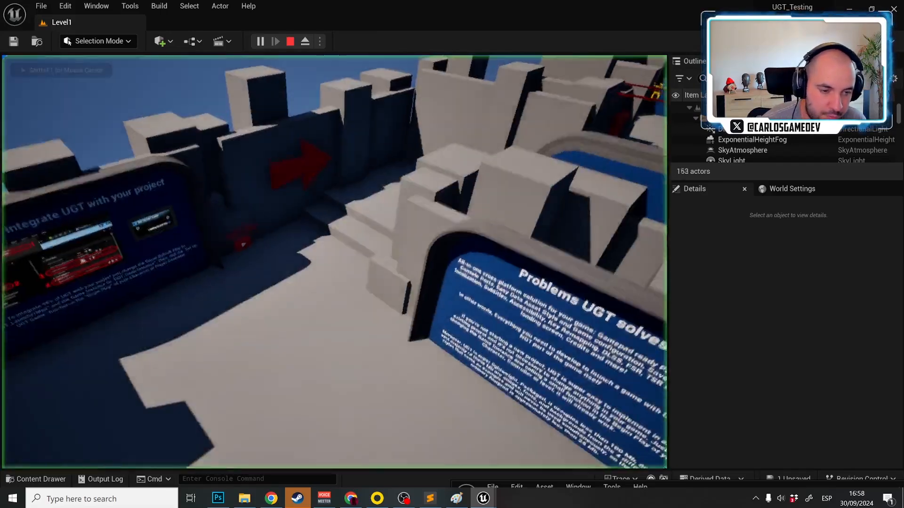
key("Escape")
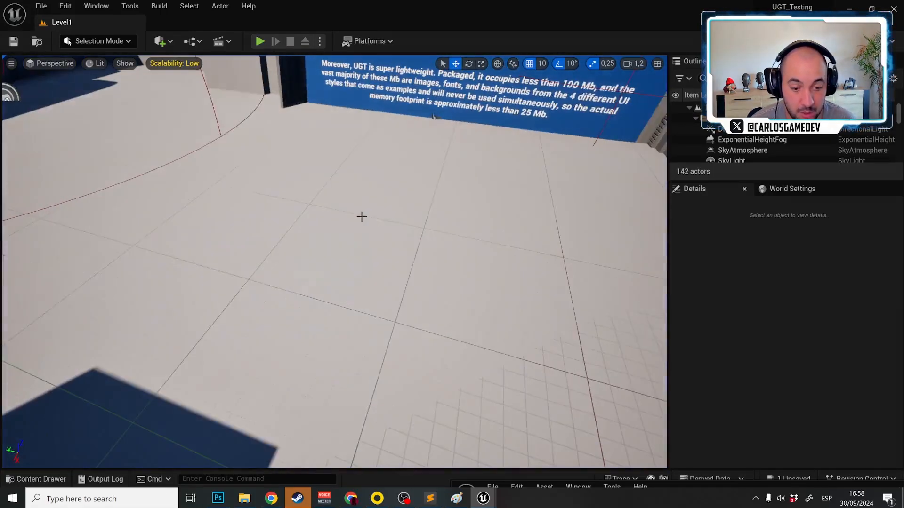
Enable Test Checkpoints? in the data asset's Testing settings and play Level1 in a new editor window
key("ctrl+space")
left_click_drag(733, 483, 504, 128)
scroll(430, 303, "down", 5)
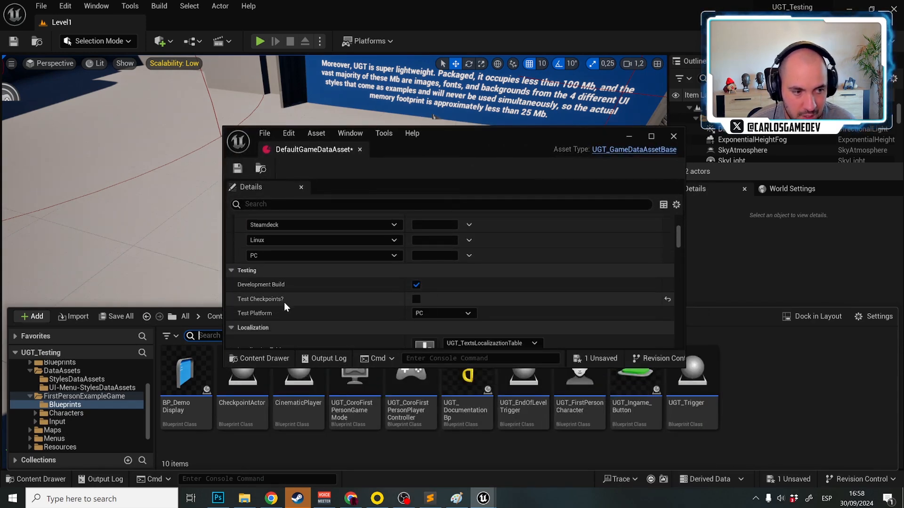
left_click(416, 299)
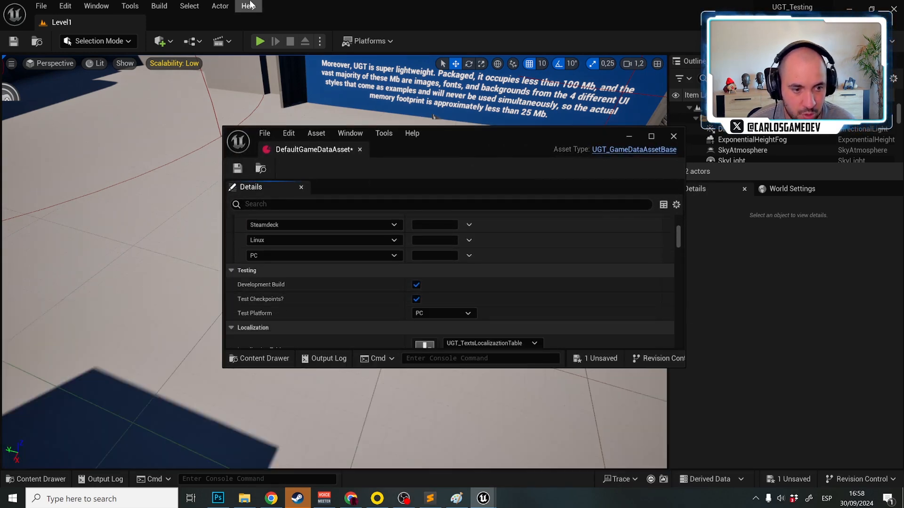
left_click(320, 41)
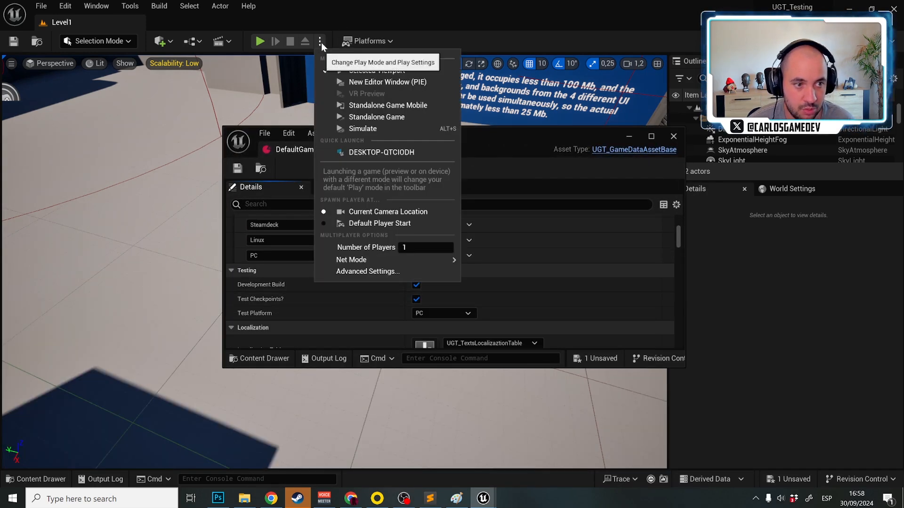
left_click(360, 81)
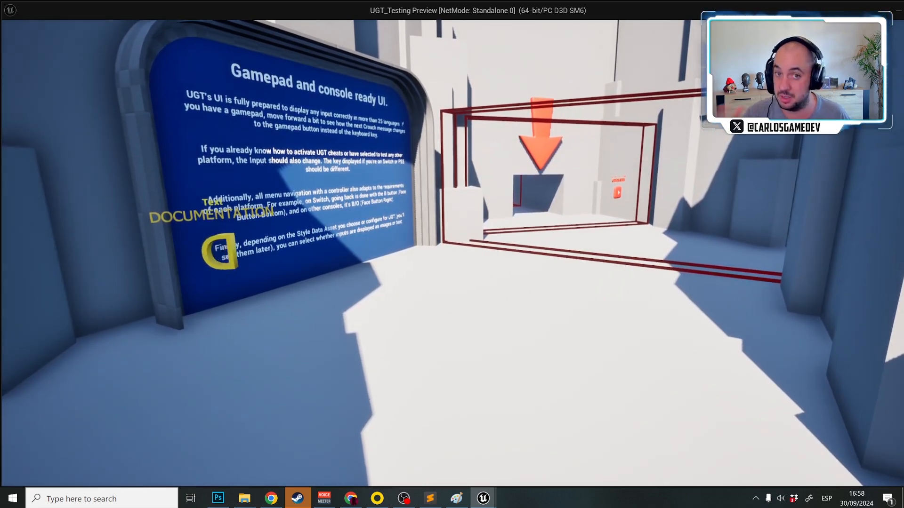
Stop playing, disable Test Checkpoints? in the data asset's Testing settings and maximize the data asset window
key("Escape")
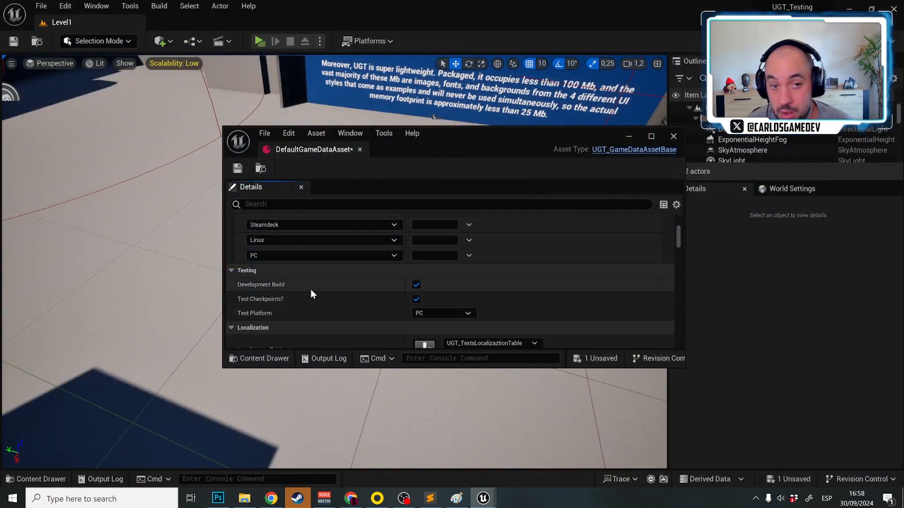
left_click(416, 299)
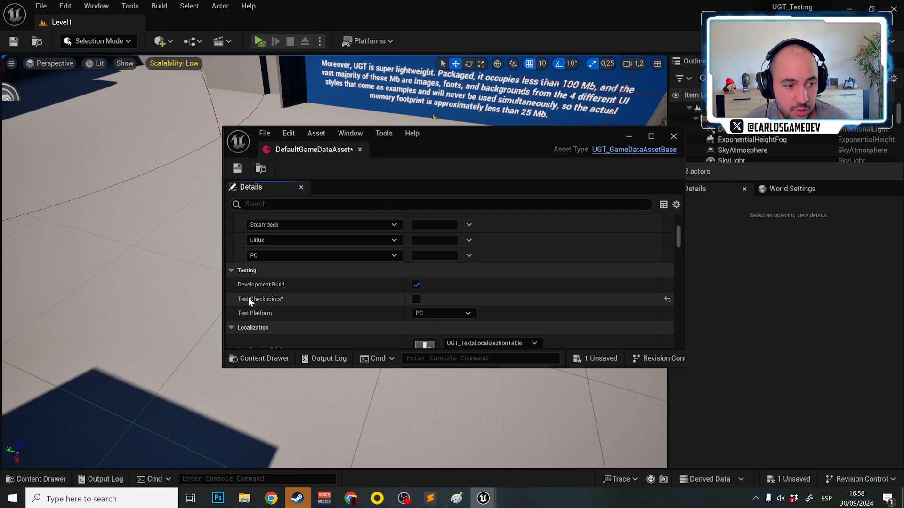
left_click_drag(463, 146, 484, 292)
right_click_drag(453, 235, 439, 176)
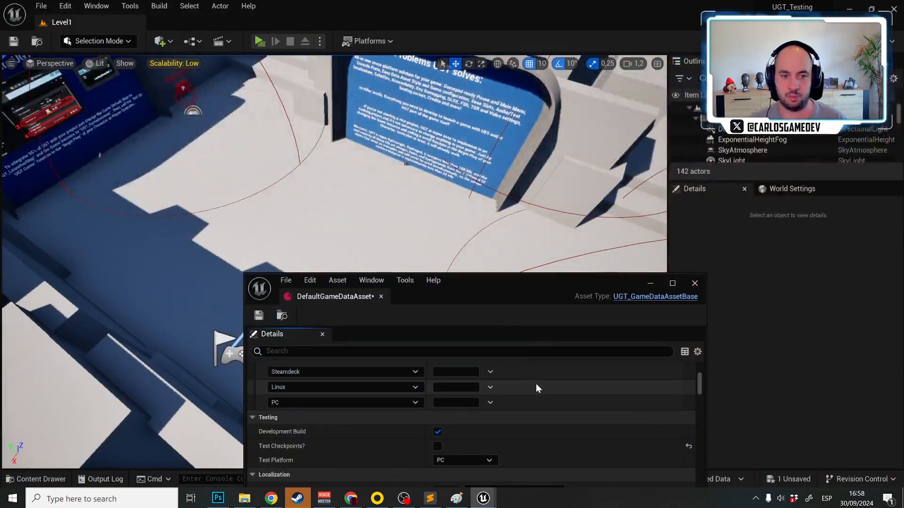
double_click(490, 287)
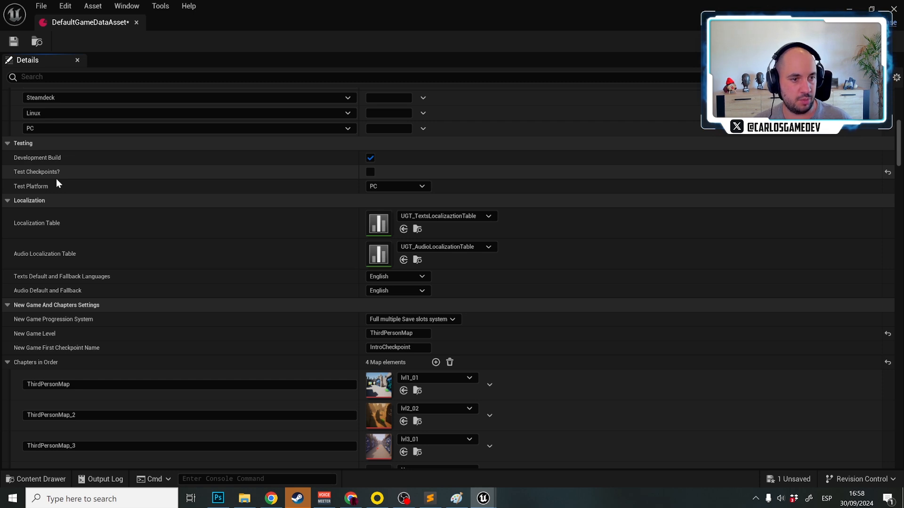
Set the Test Platform to Switch, play the level to check the Controls settings from the pause menu, and stop playing
left_click(395, 188)
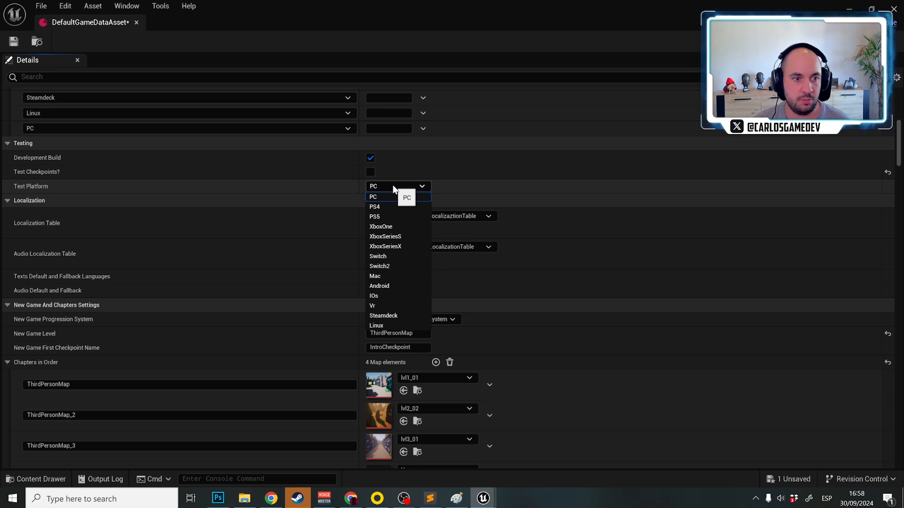
left_click(391, 256)
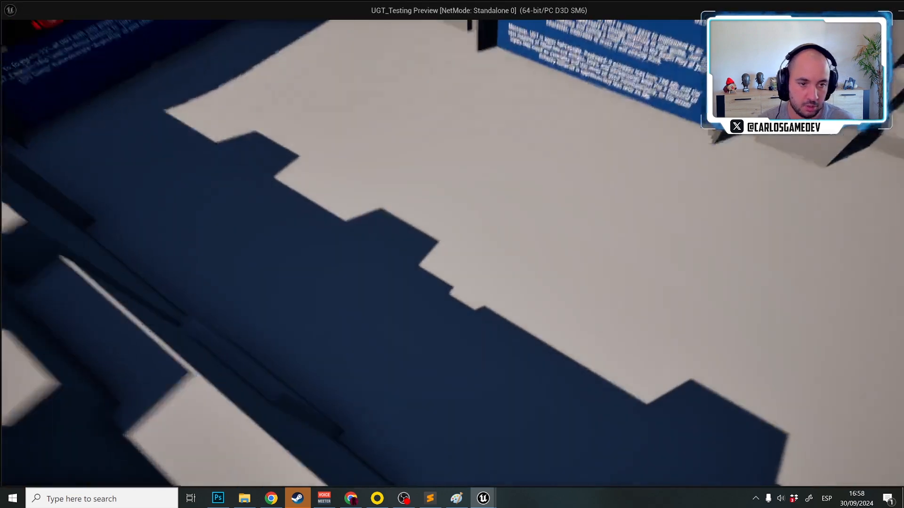
key("Escape")
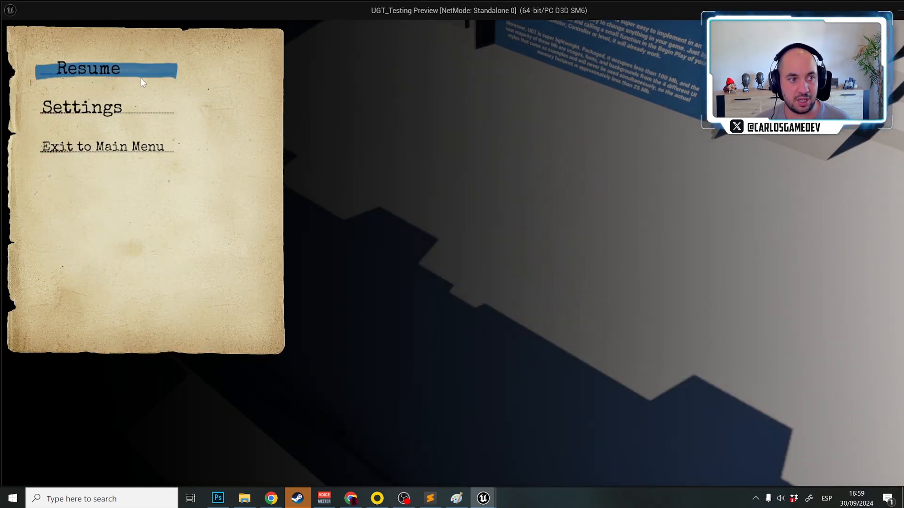
left_click(127, 109)
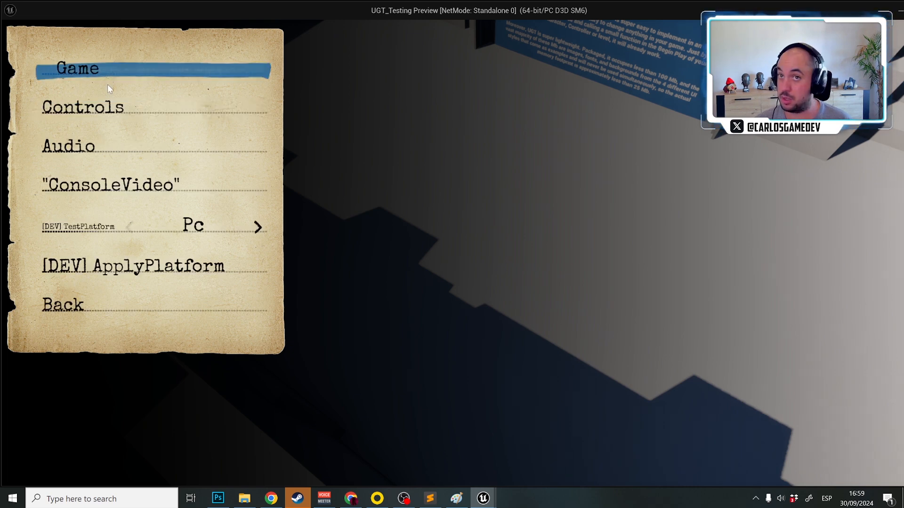
left_click(112, 109)
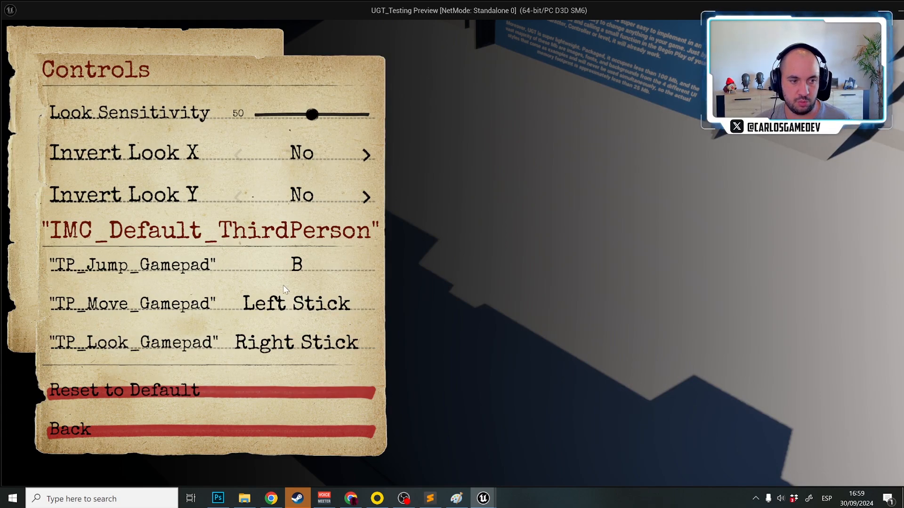
left_click(164, 430)
key("Escape")
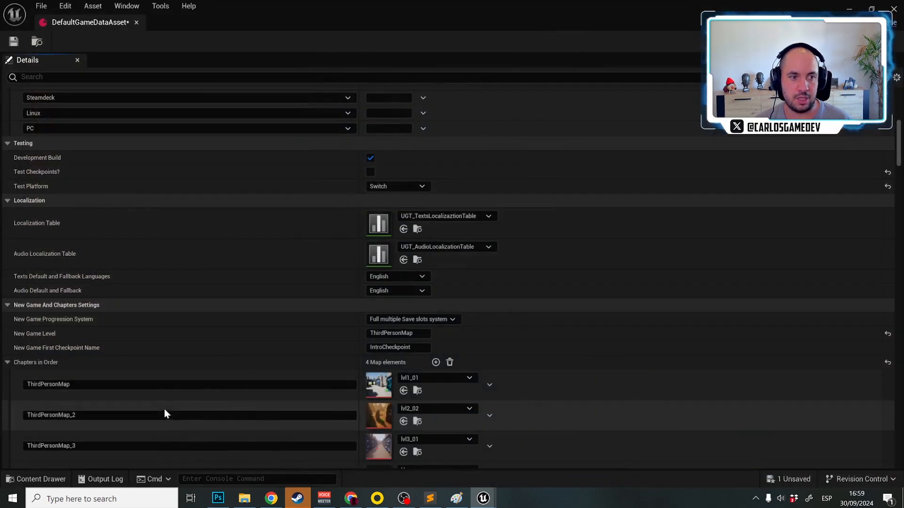
Set UI Menus Style to Brush-ButtonsStyleDataAsset, play the level to check the gamepad bindings in the Controls settings, and stop playing
scroll(279, 213, "up", 2)
scroll(297, 221, "up", 10)
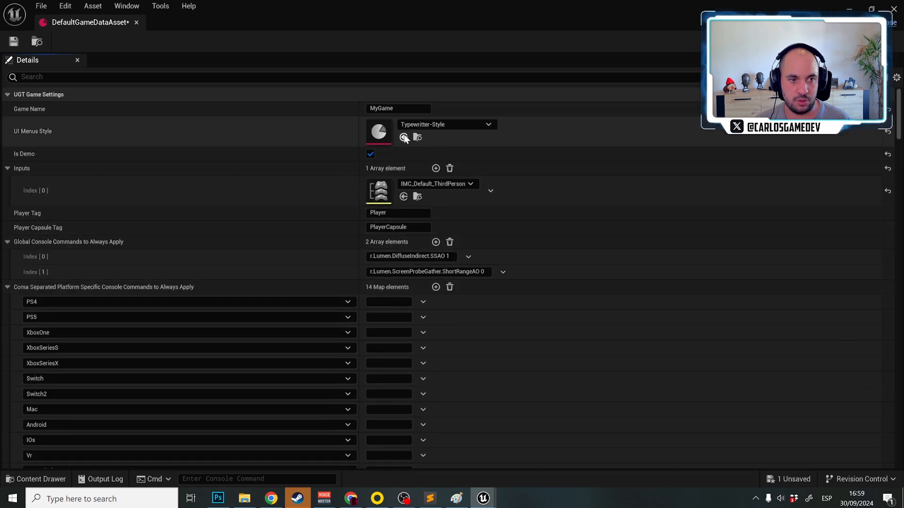
left_click(434, 124)
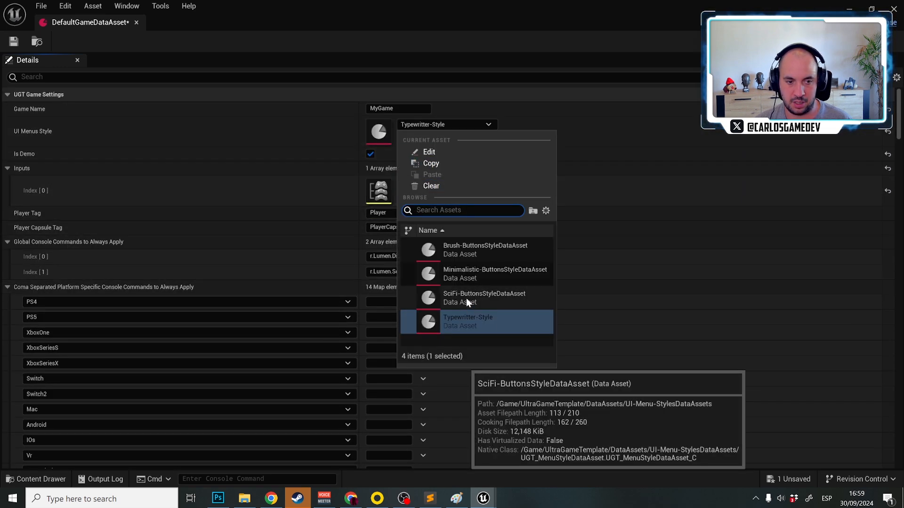
left_click(478, 249)
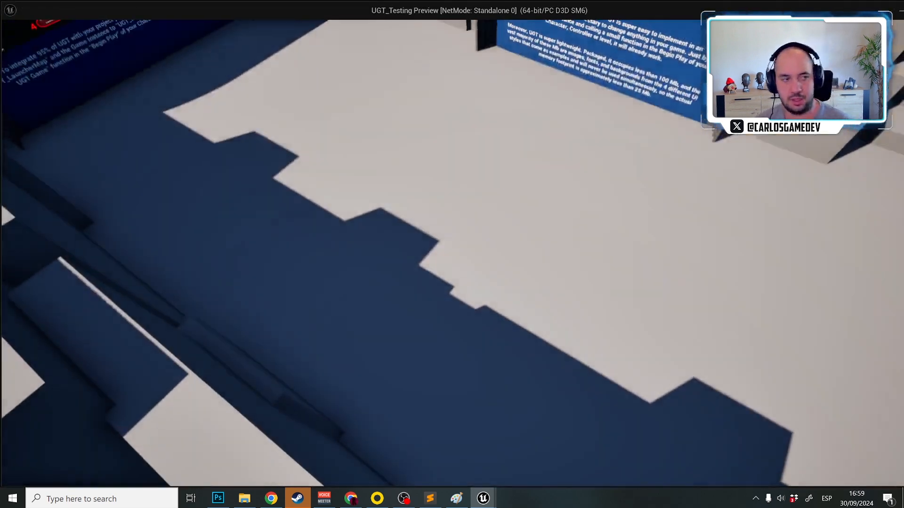
key("Escape")
left_click(57, 114)
left_click(56, 115)
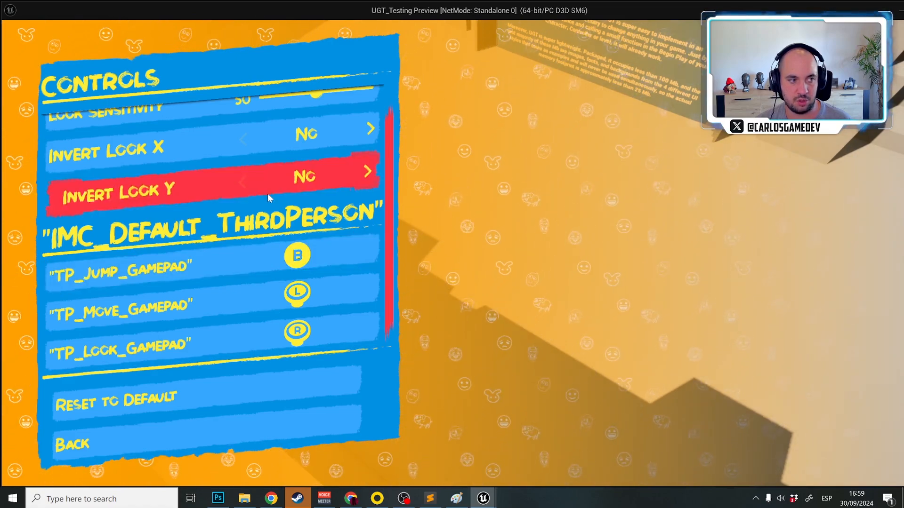
scroll(237, 174, "down", 2)
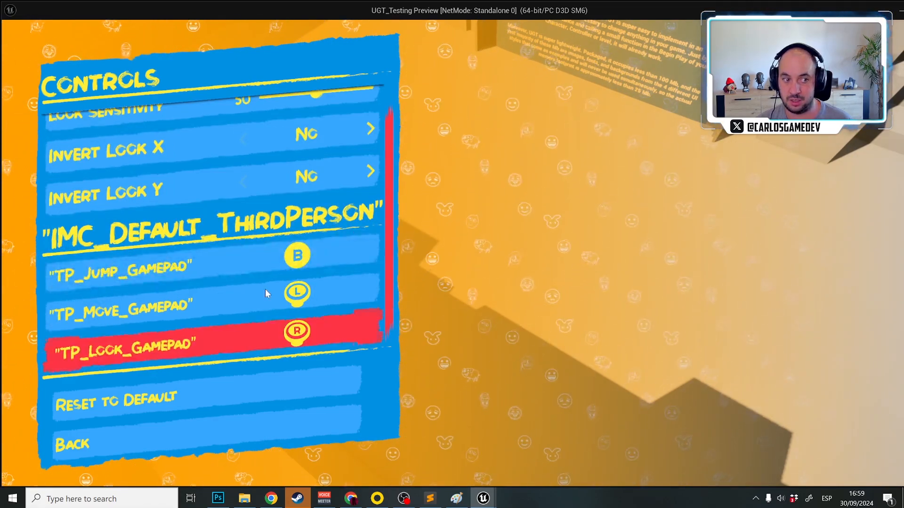
key("Escape")
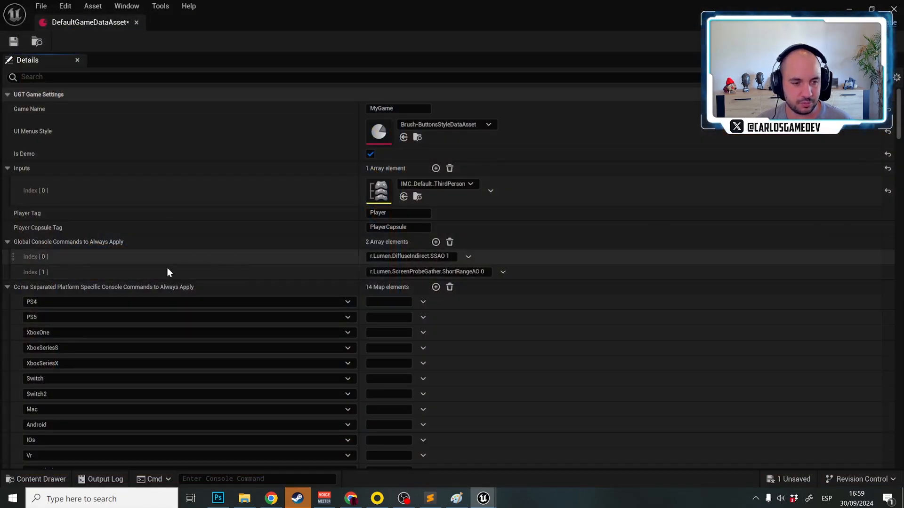
Review the platform-specific console commands and set the Test Platform to PC in the Testing settings
scroll(43, 396, "down", 4)
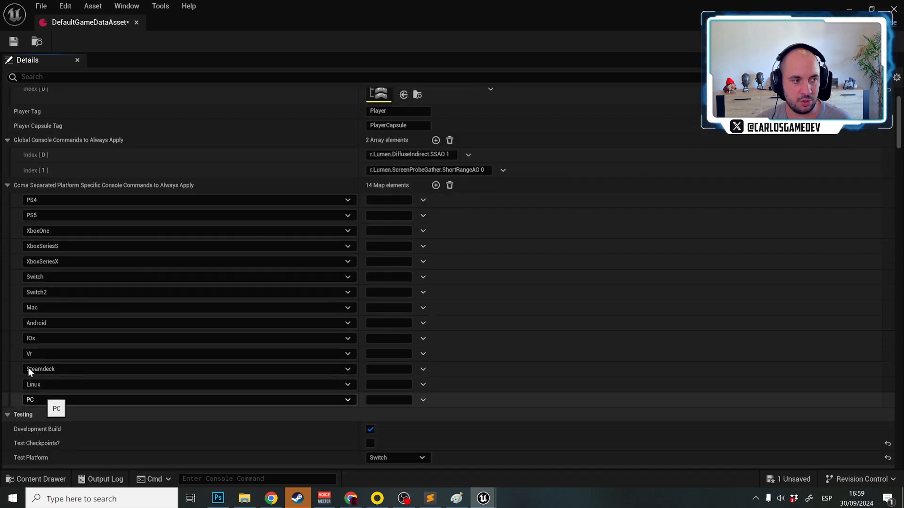
scroll(18, 255, "up", 4)
scroll(18, 254, "down", 14)
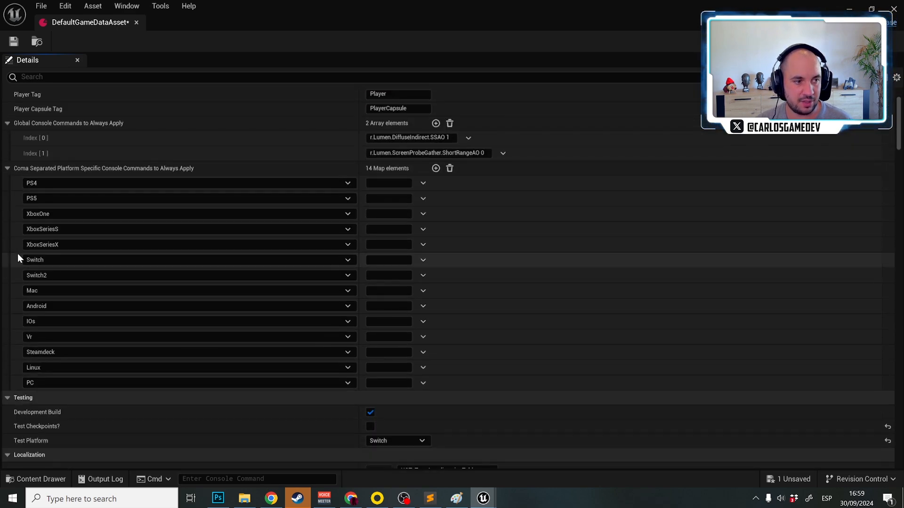
scroll(18, 254, "down", 3)
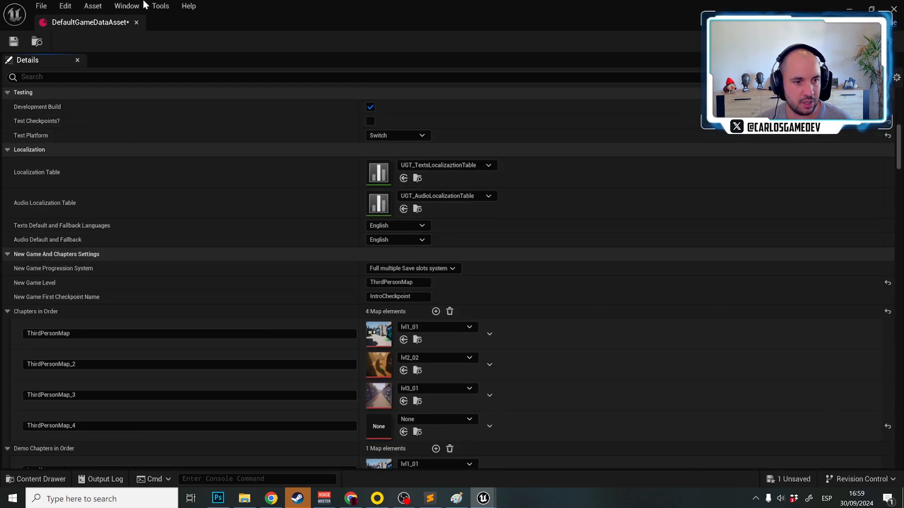
scroll(167, 193, "up", 4)
left_click(407, 238)
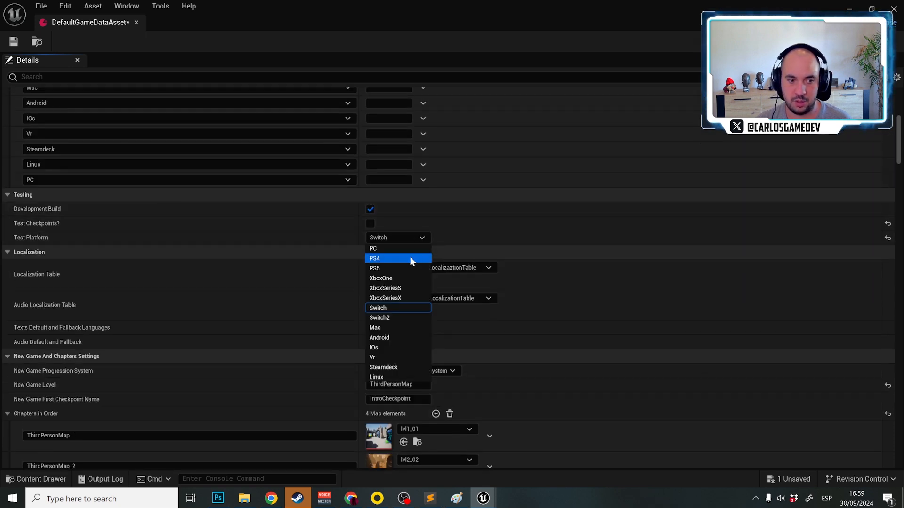
key("Escape")
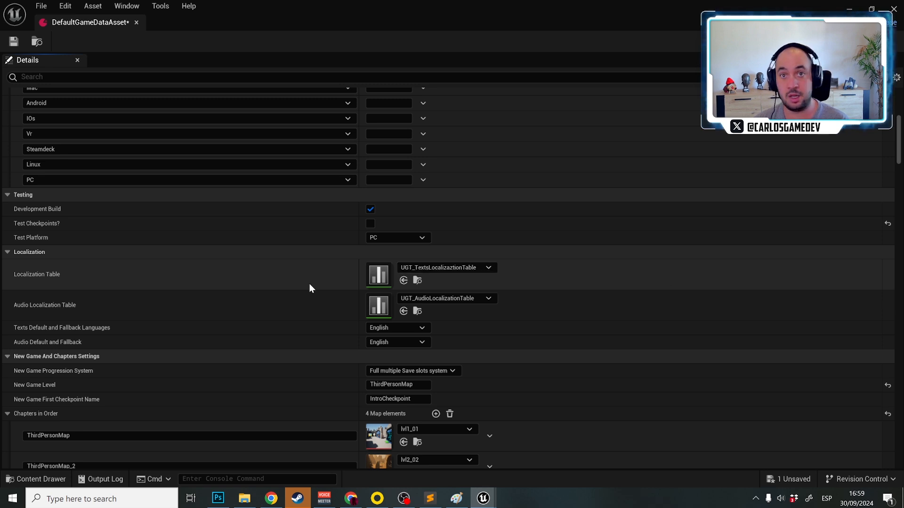
Open the UGT_TextsLocalizaztionTable data table, enlarge its row list and examine the text entries and their translations
double_click(372, 277)
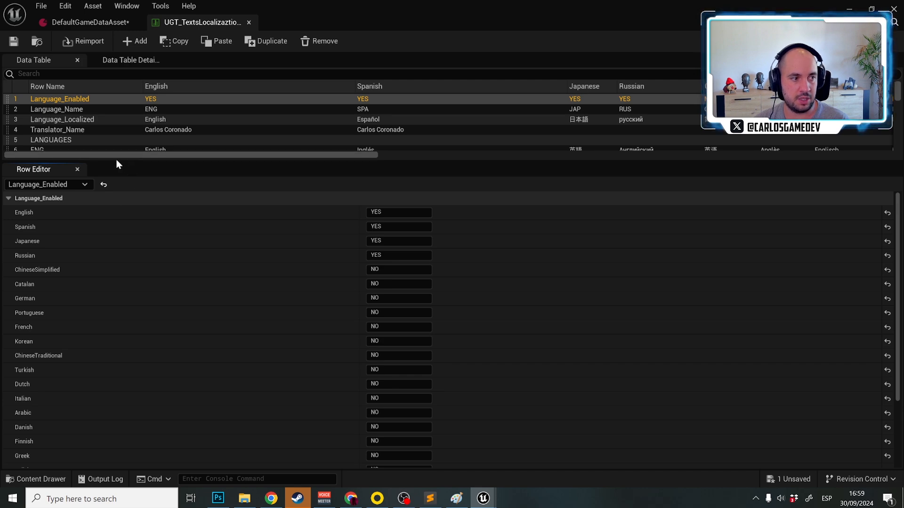
left_click_drag(109, 160, 137, 322)
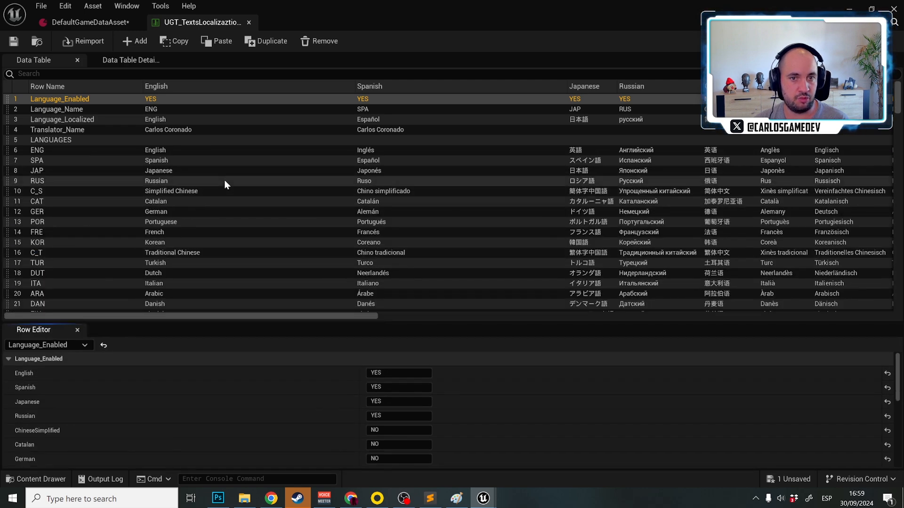
scroll(321, 186, "down", 8)
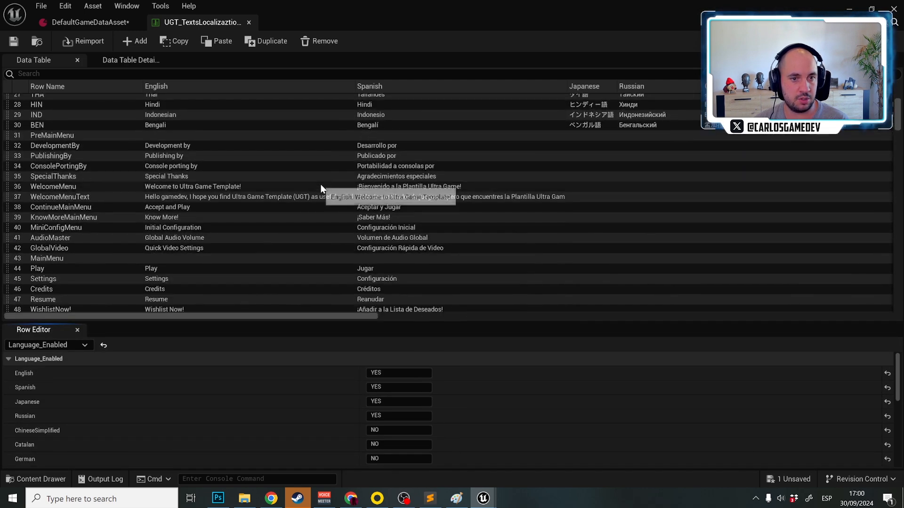
scroll(321, 187, "up", 8)
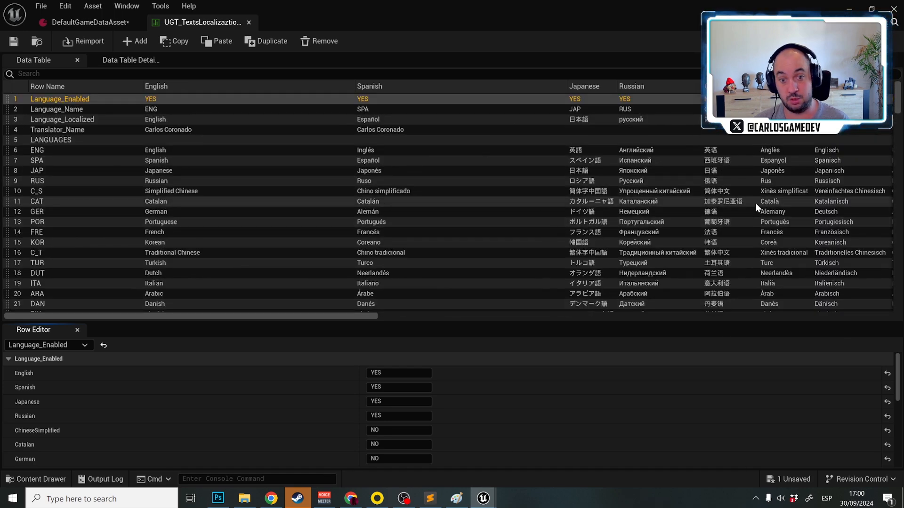
scroll(749, 207, "down", 4)
scroll(746, 207, "down", 10)
scroll(746, 207, "up", 3)
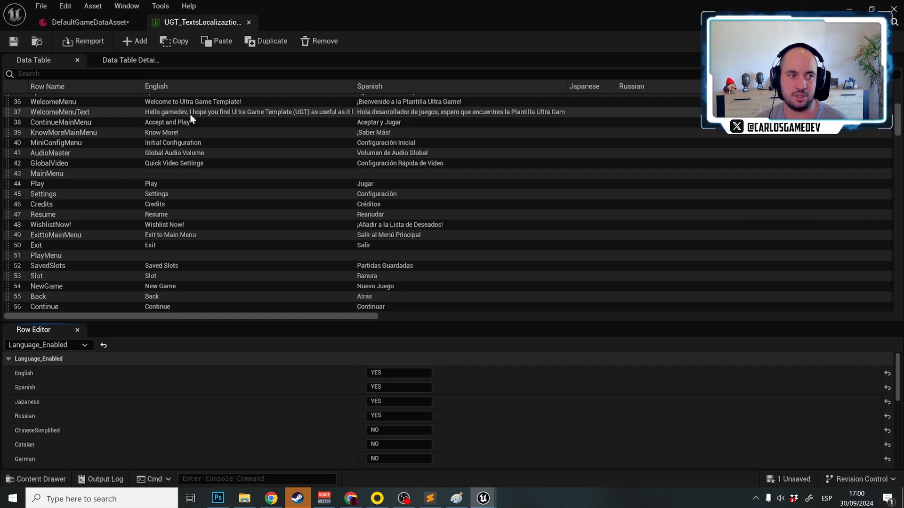
scroll(456, 224, "up", 12)
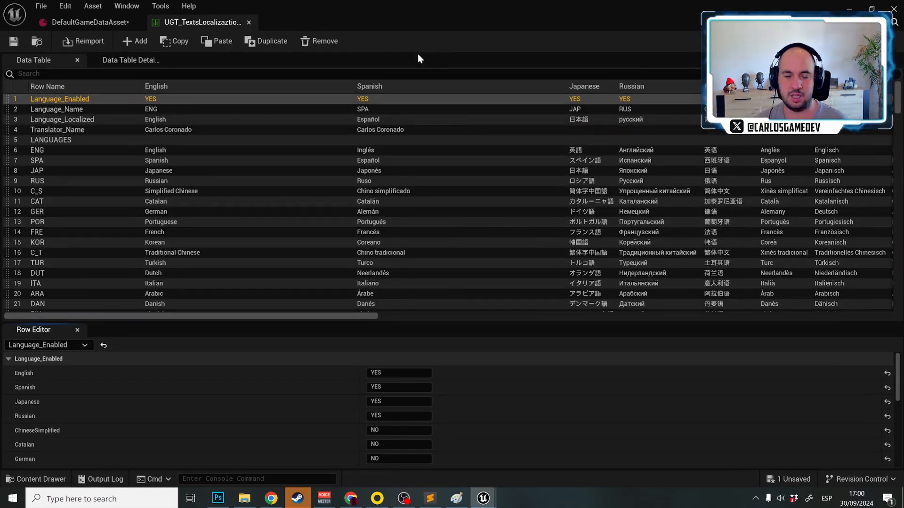
scroll(466, 124, "down", 6)
scroll(466, 128, "up", 6)
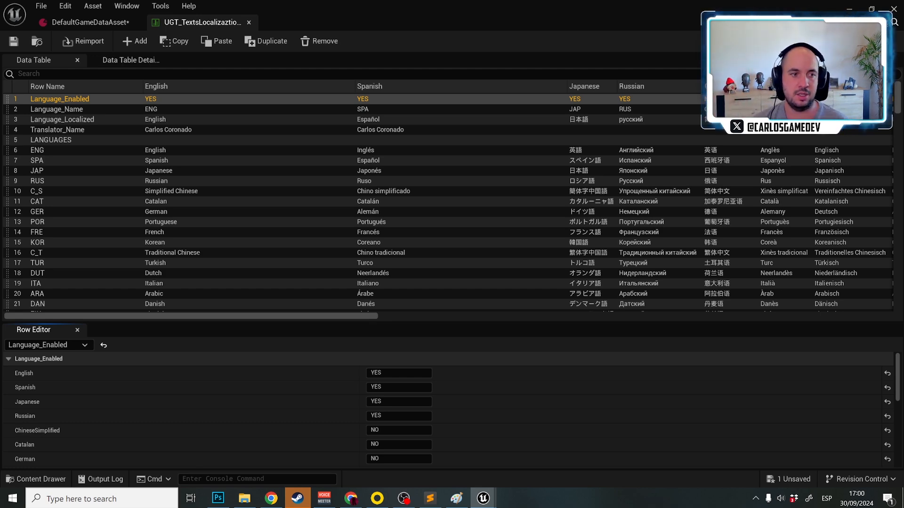
scroll(516, 158, "down", 10)
scroll(515, 155, "down", 20)
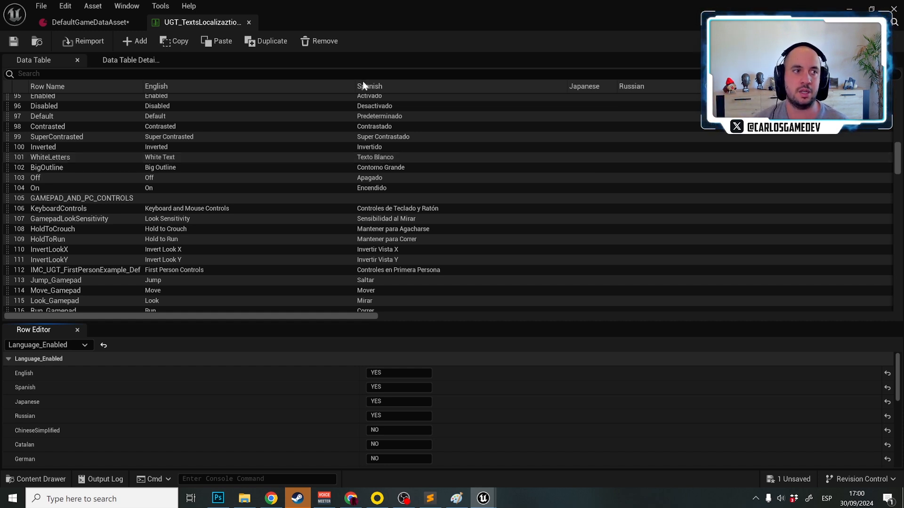
Open the UGT_AudioLocalizationTable from DefaultGameDataAsset and examine the sounds assigned in the voice and priority example rows
left_click(132, 22)
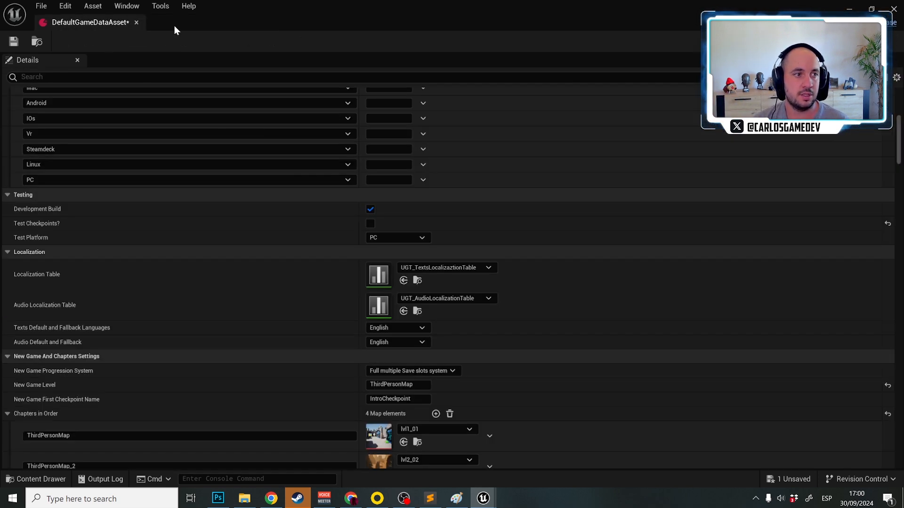
double_click(370, 305)
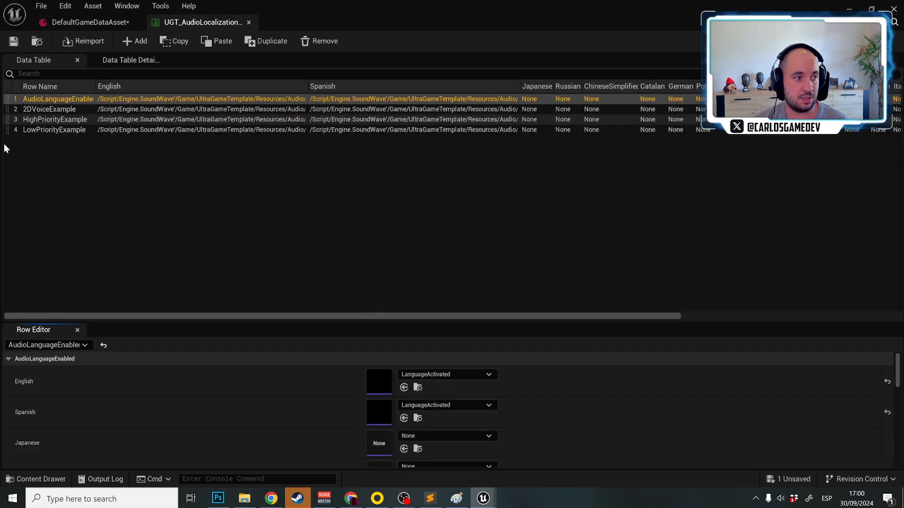
left_click(45, 110)
left_click(52, 119)
left_click(58, 132)
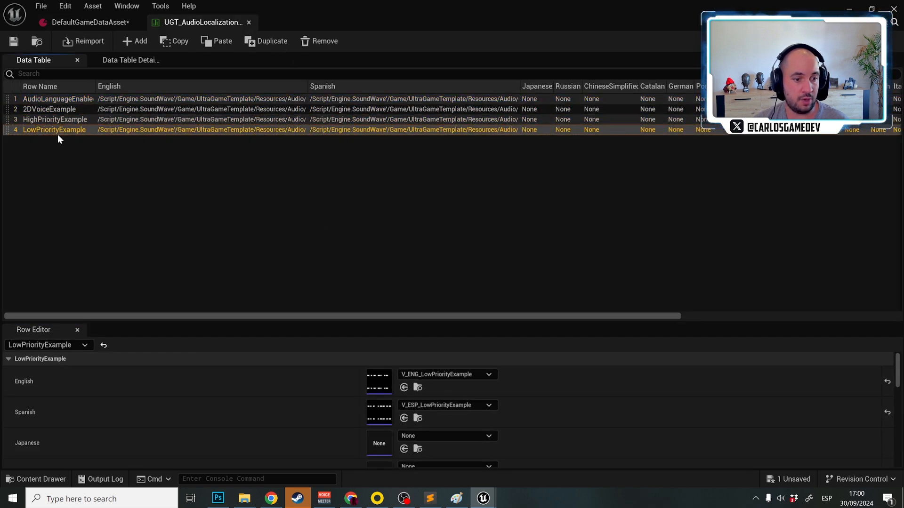
left_click(63, 121)
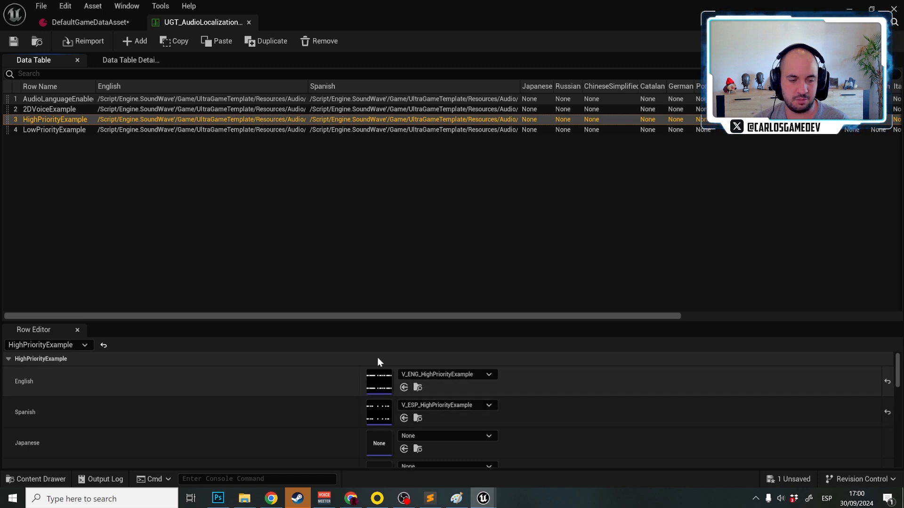
left_click(65, 113)
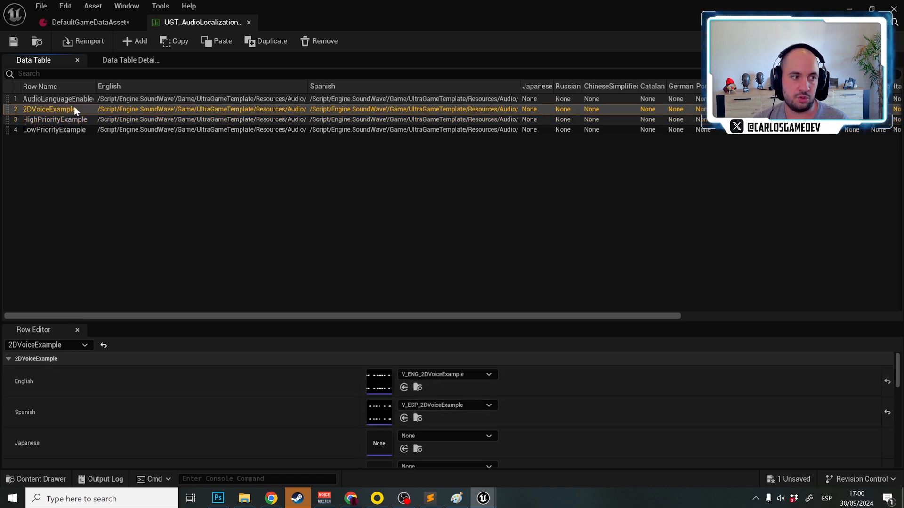
left_click(77, 100)
left_click(78, 110)
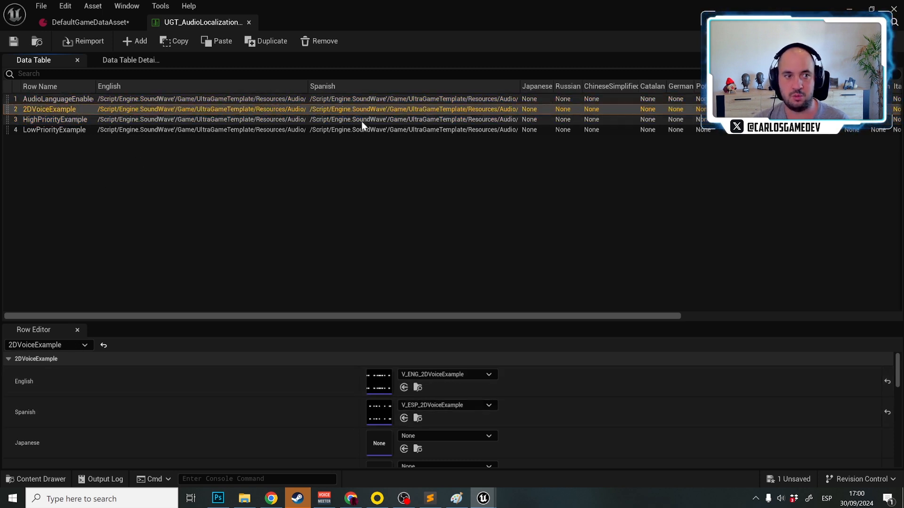
Close the audio localization table and DefaultGameDataAsset, then open the recent level UGT_MainMenuMap and play it
middle_click(189, 22)
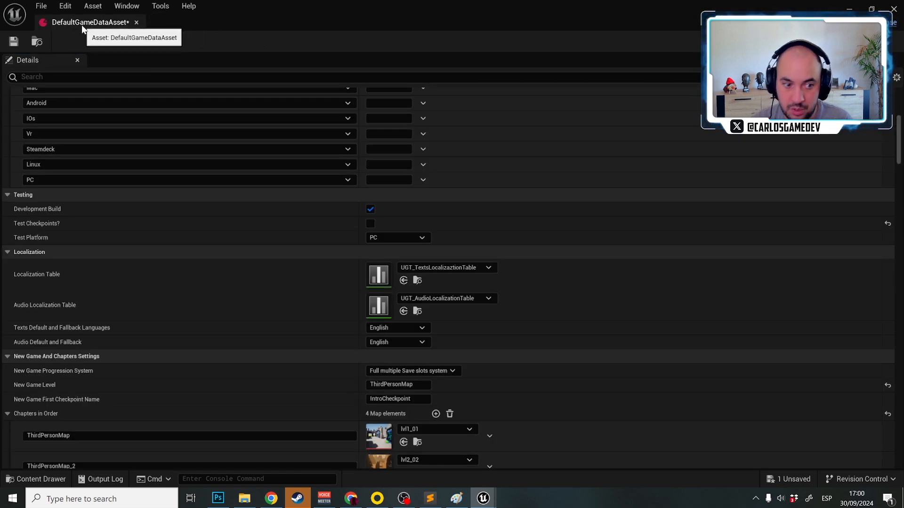
scroll(112, 332, "down", 3)
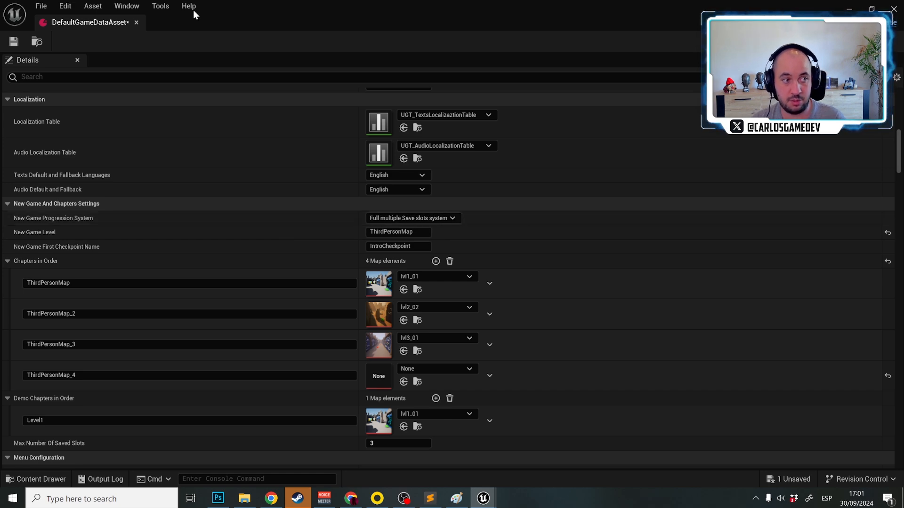
left_click(136, 22)
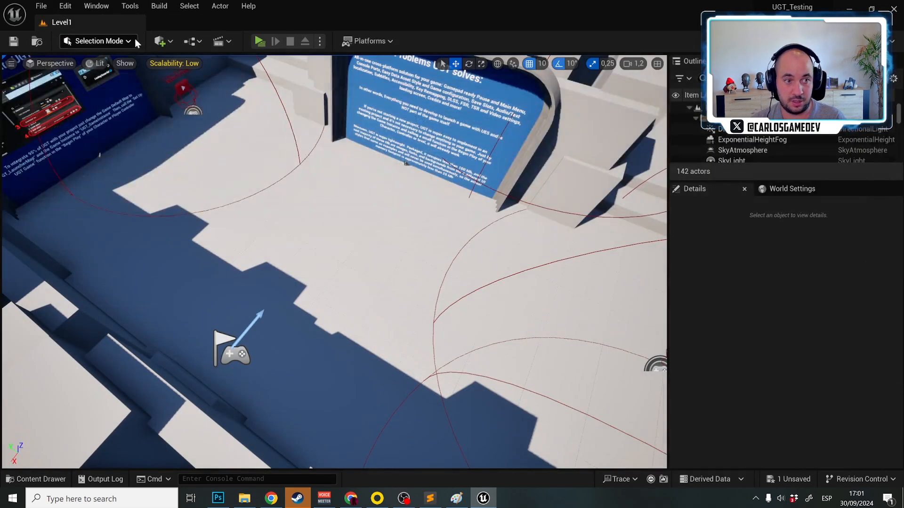
left_click(40, 6)
mouse_move(171, 70)
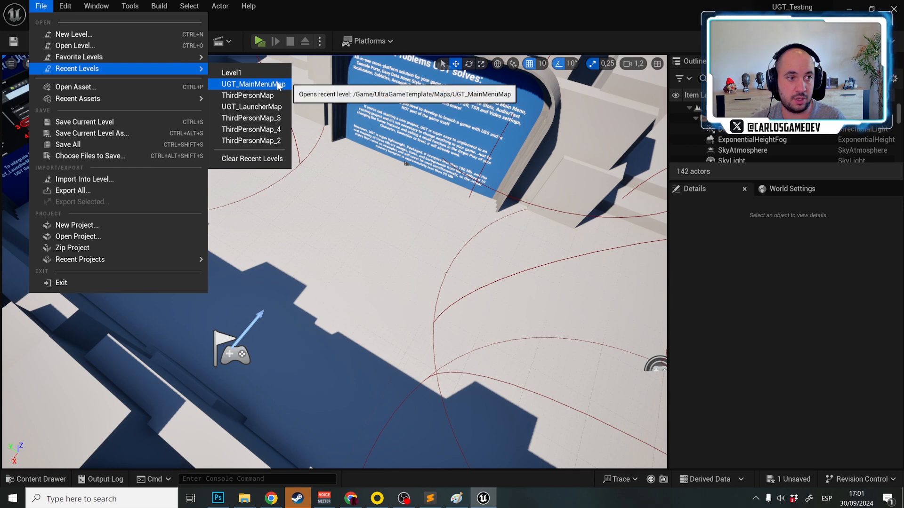
left_click(279, 85)
left_click(258, 41)
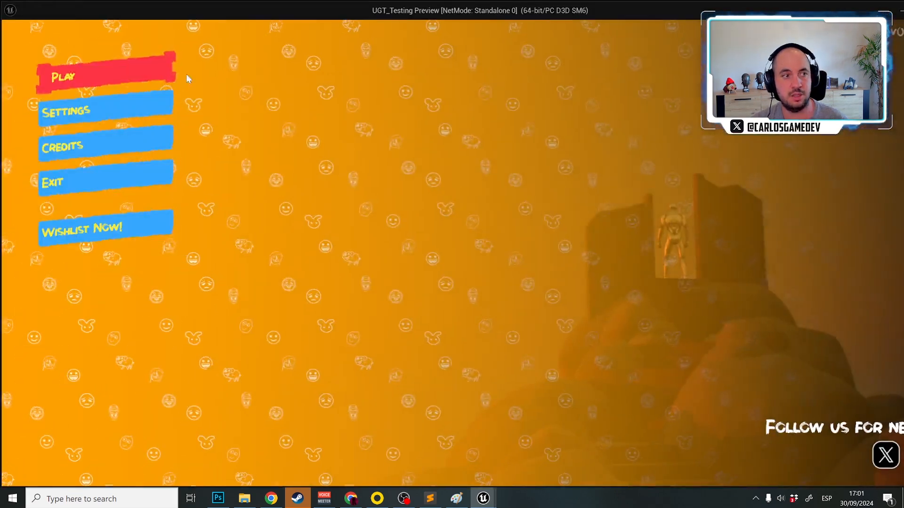
View the in-game settings, try the multiple-slot system by adding new games in slots 2 and 3, and stop playing
left_click(122, 109)
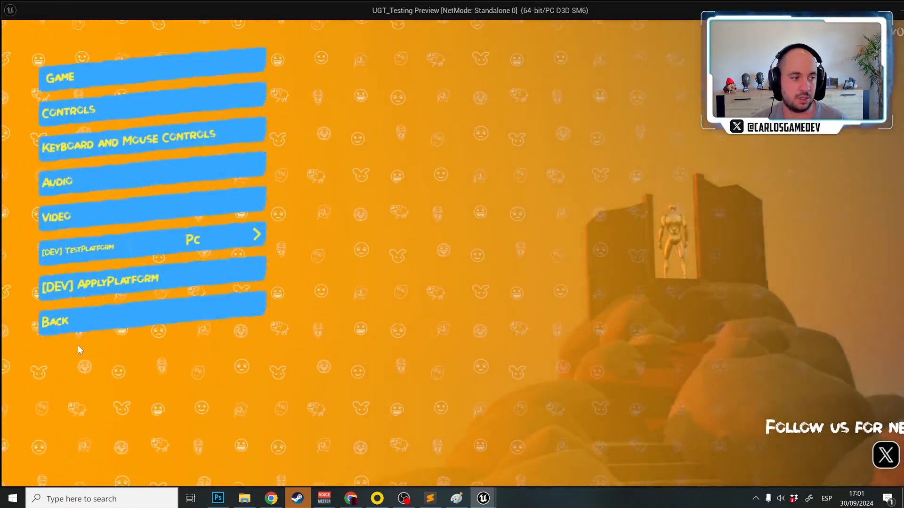
left_click(77, 326)
left_click(77, 79)
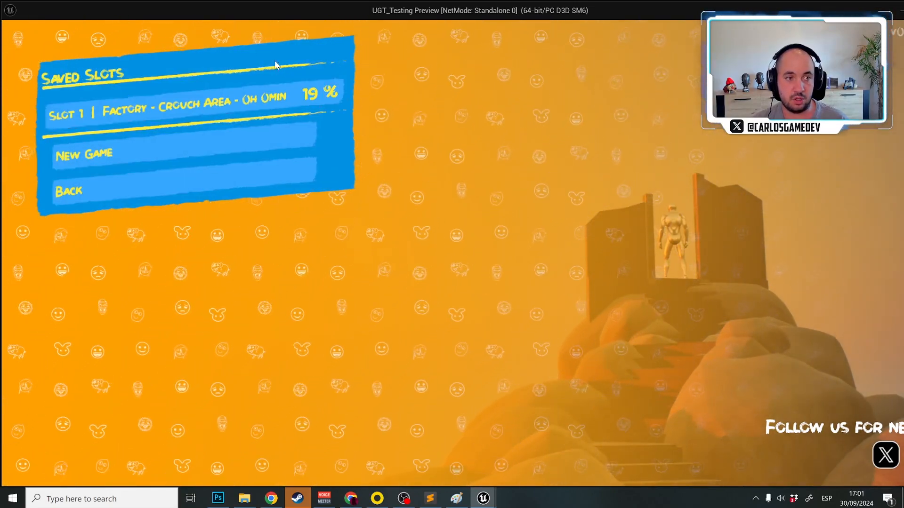
left_click(98, 148)
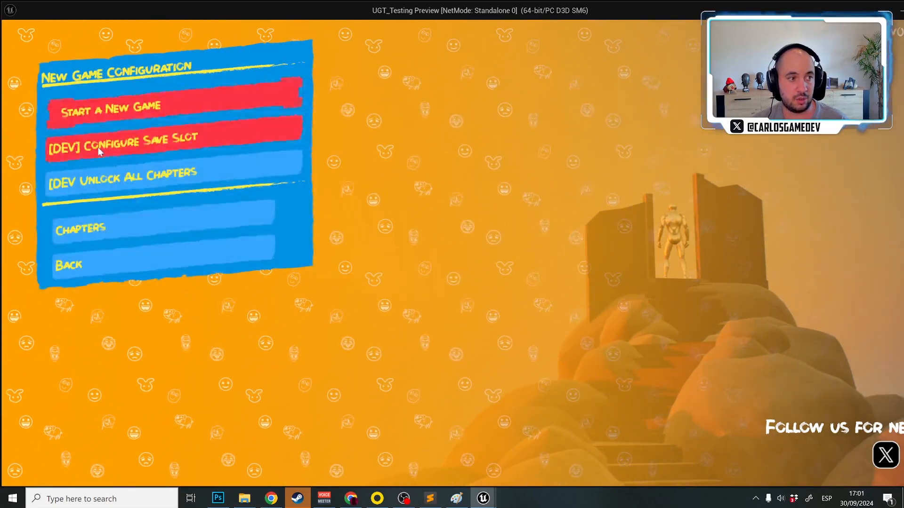
left_click(123, 261)
left_click(129, 188)
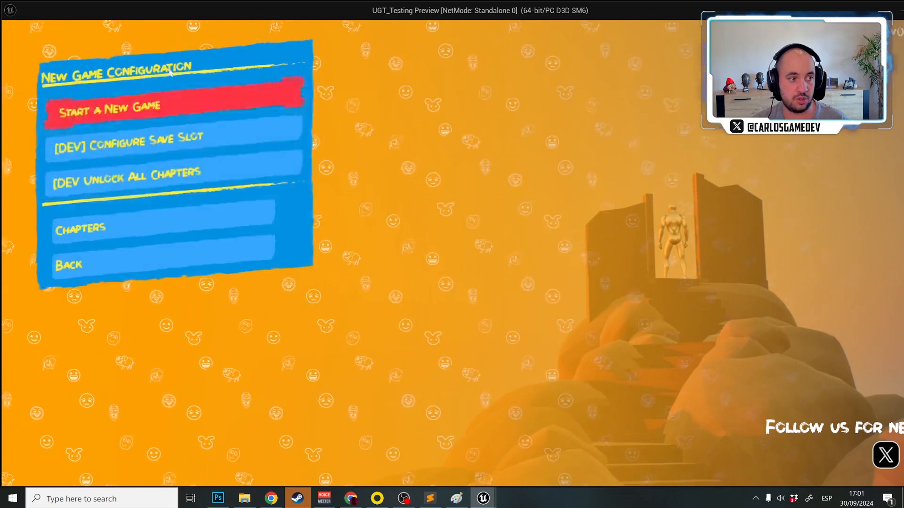
left_click(138, 260)
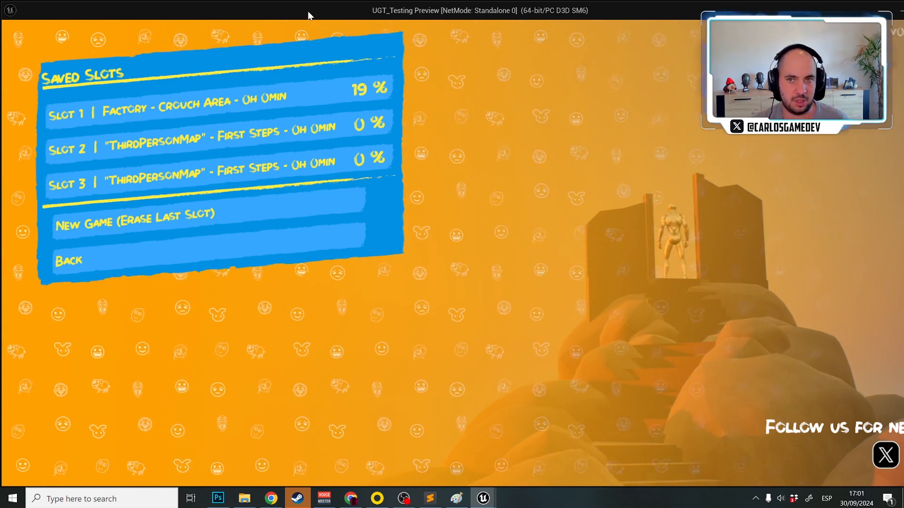
key("Escape")
Reopen DefaultGameDataAsset from the UltraGameTemplate folder and set UI Menus Style to Minimalistic-ButtonsStyleDataAsset
key("ctrl+space")
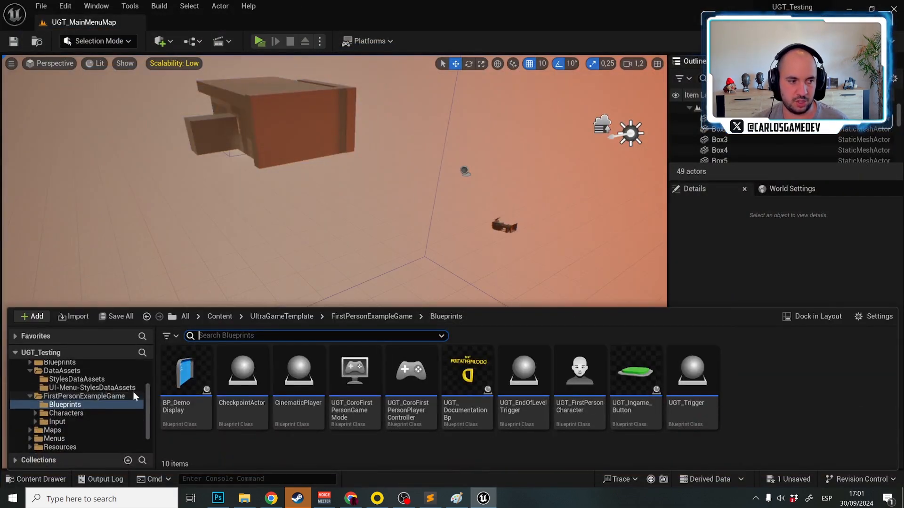
left_click(43, 406)
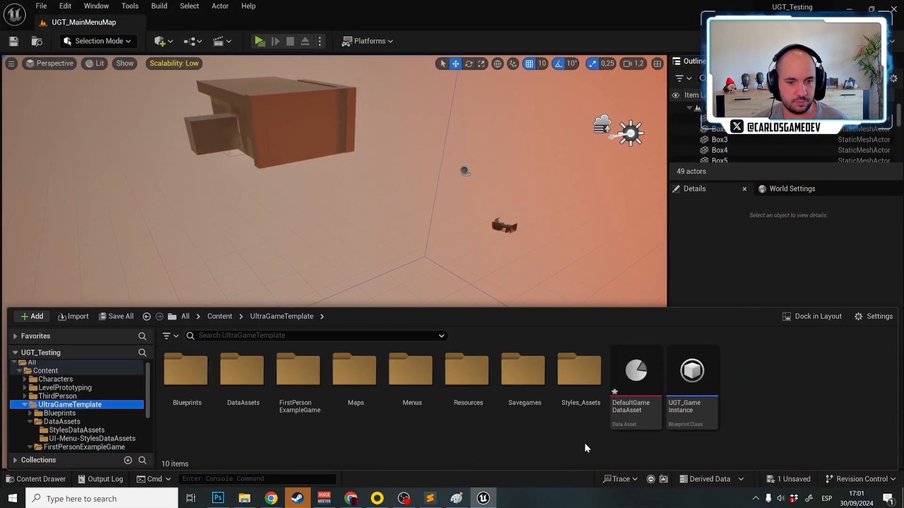
double_click(636, 377)
left_click(437, 126)
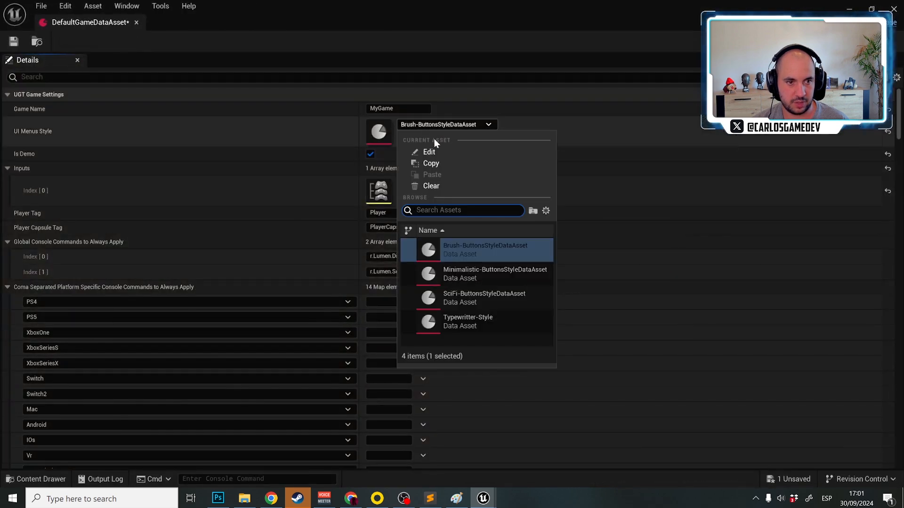
left_click(482, 280)
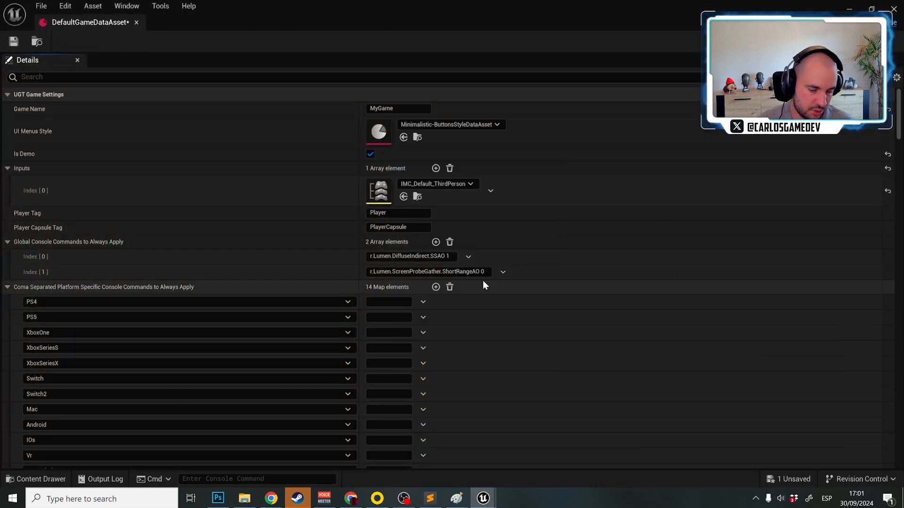
Play the main menu level, examine the saved slots list in the new menu style, and stop playing
key("alt+p")
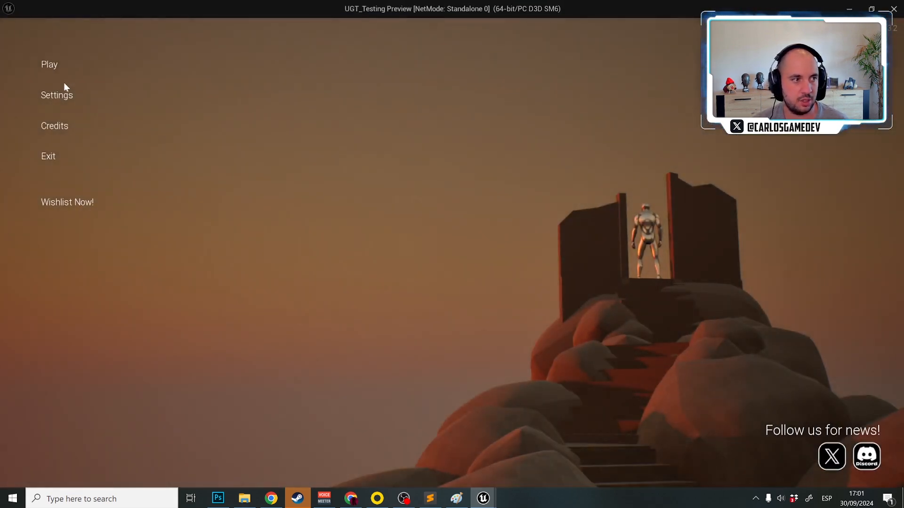
left_click(62, 66)
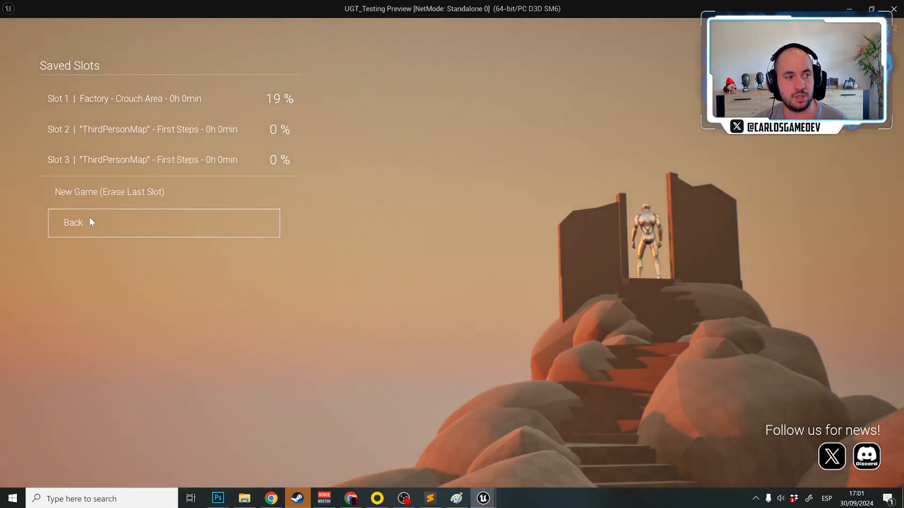
key("Escape")
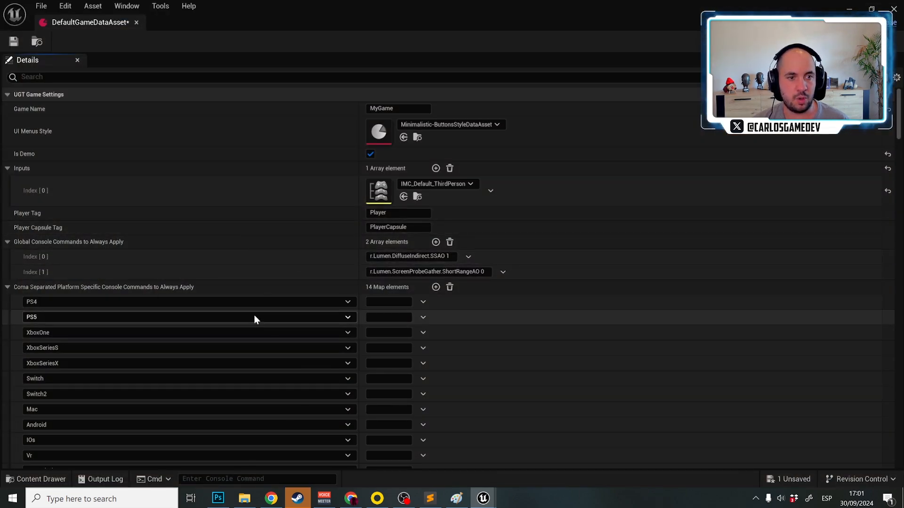
Set New Game Progression System to Single Slot Save System, check the Play menu in a play session, and stop playing
scroll(238, 326, "down", 10)
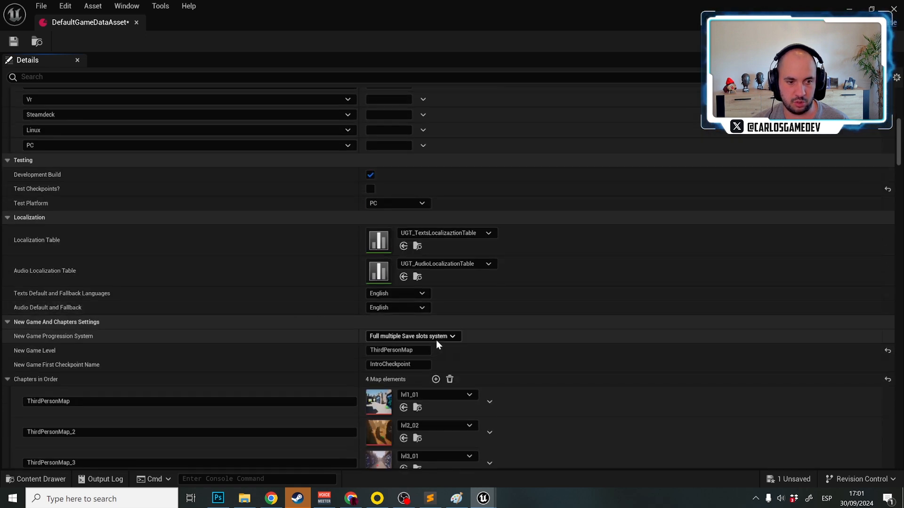
left_click(437, 342)
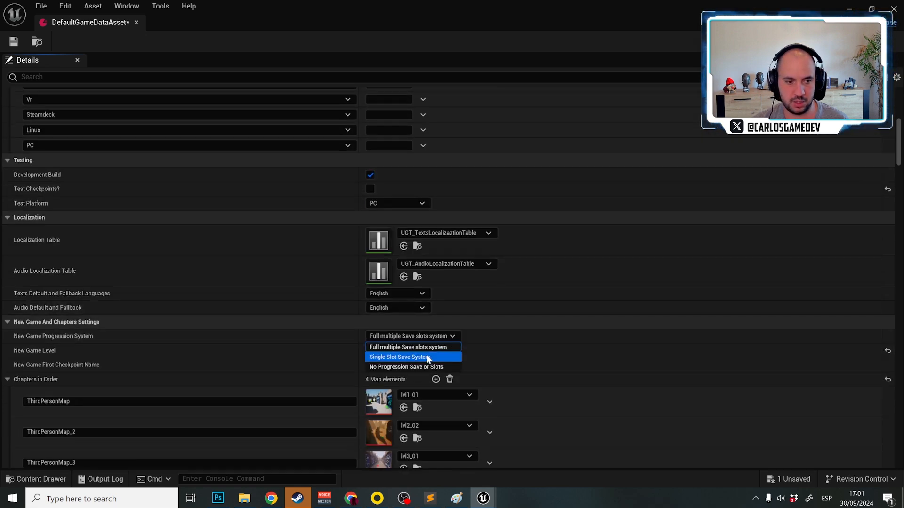
left_click(423, 357)
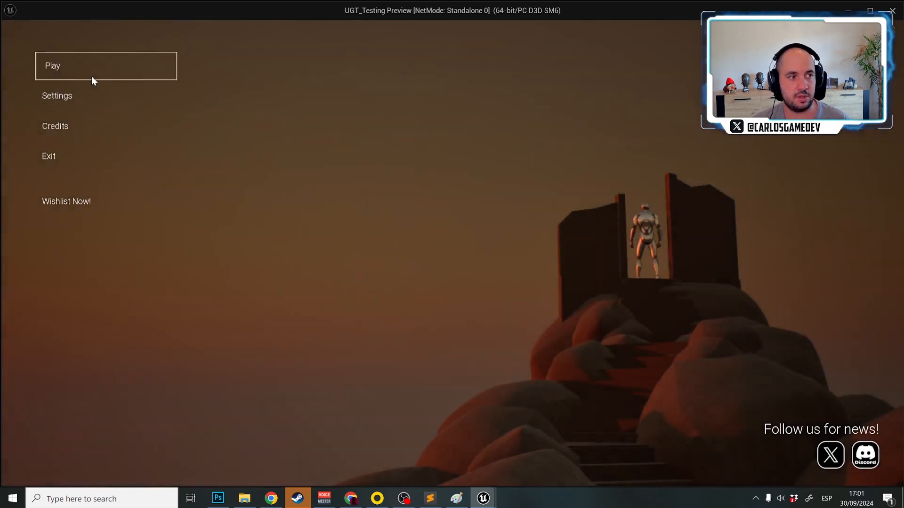
left_click(92, 78)
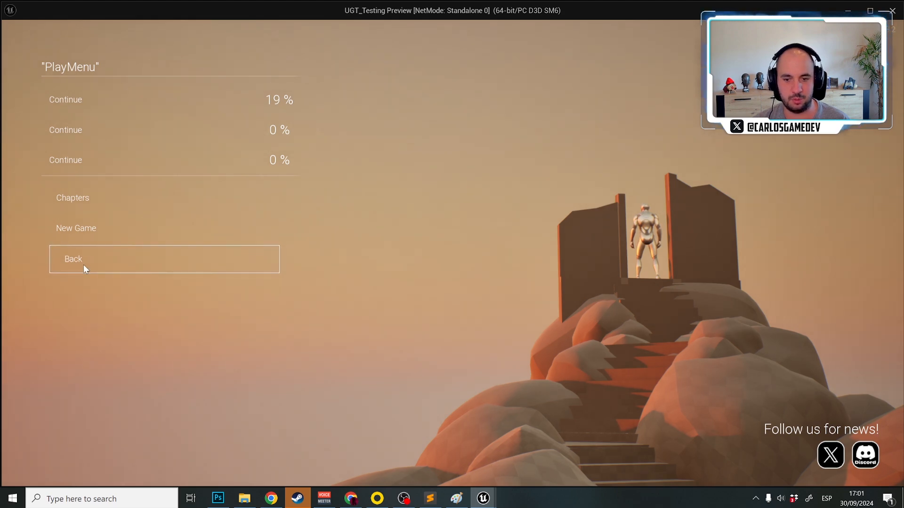
key("Escape")
Switch to File Explorer and delete all save files from the UGT_Testing project's Saved\SaveGames folder
left_click(242, 498)
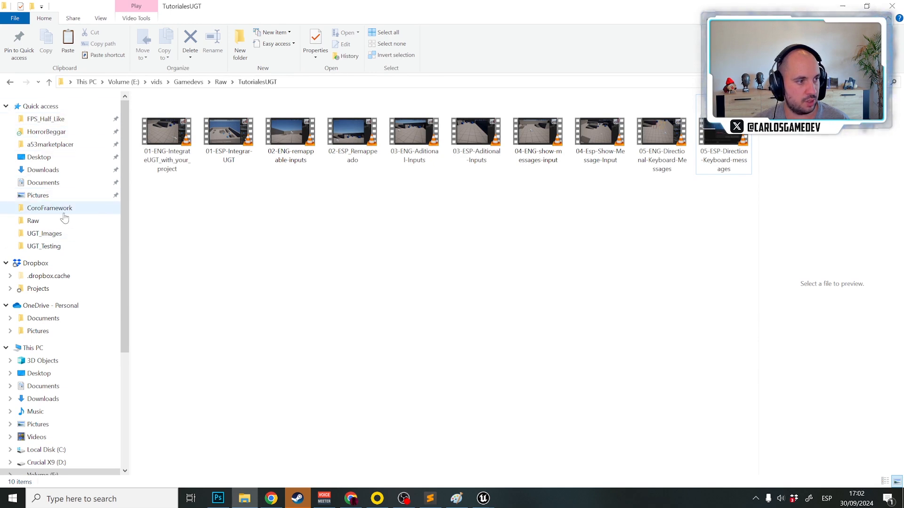
left_click(47, 245)
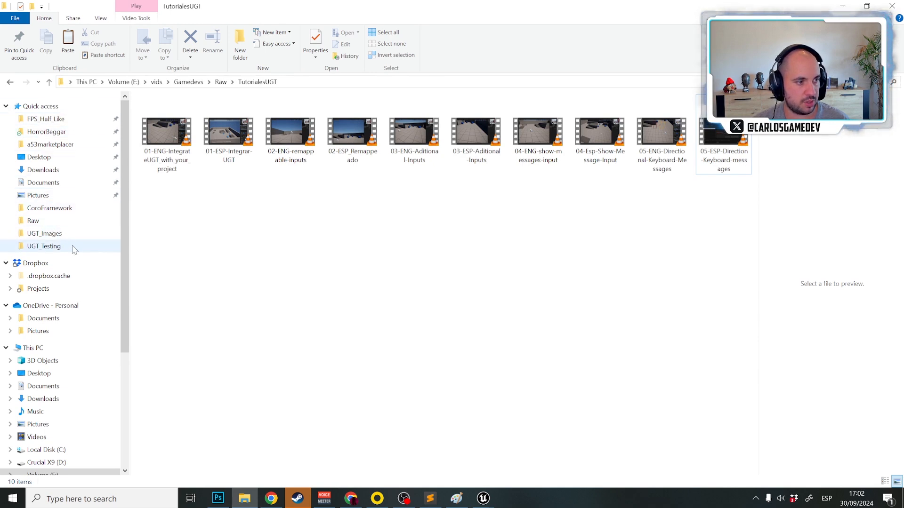
double_click(180, 160)
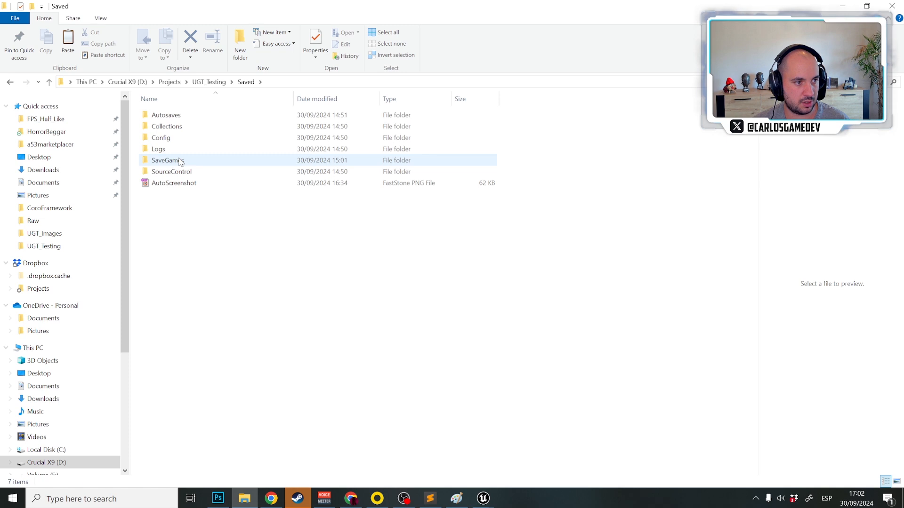
double_click(177, 159)
left_click_drag(259, 238, 96, 5)
key("Delete")
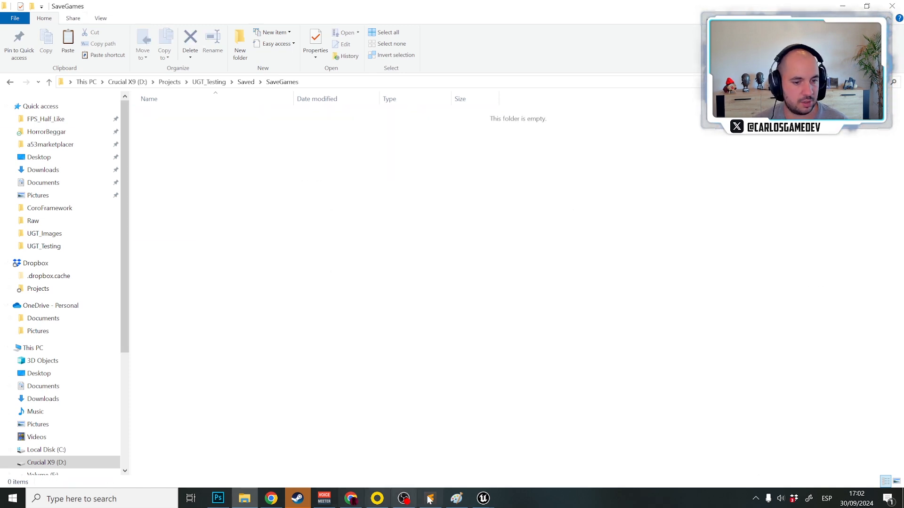
Return to the Unreal Editor, play the main menu level and examine the new game configuration options
mouse_move(483, 498)
left_click(535, 457)
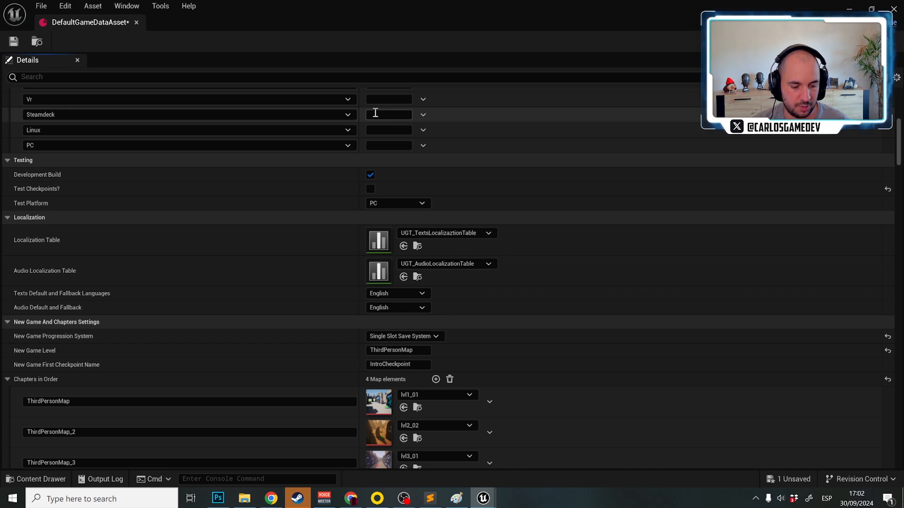
key("alt+p")
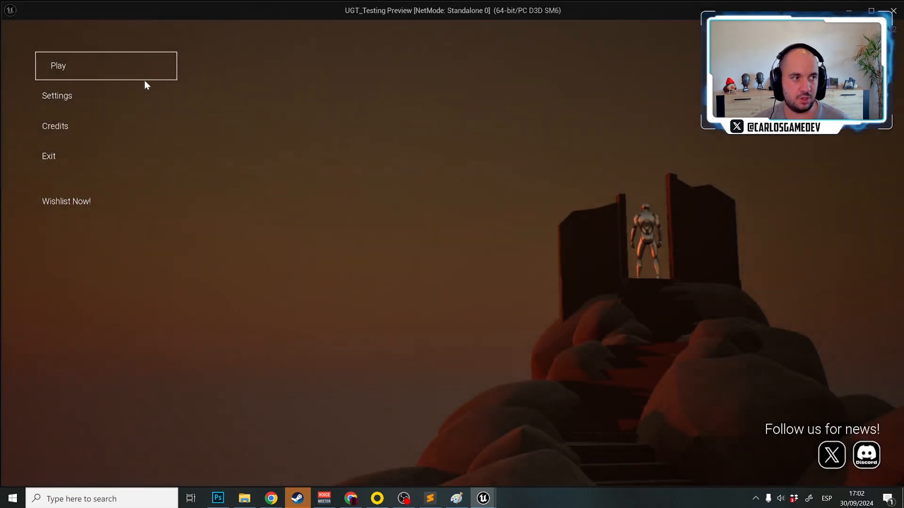
left_click(113, 72)
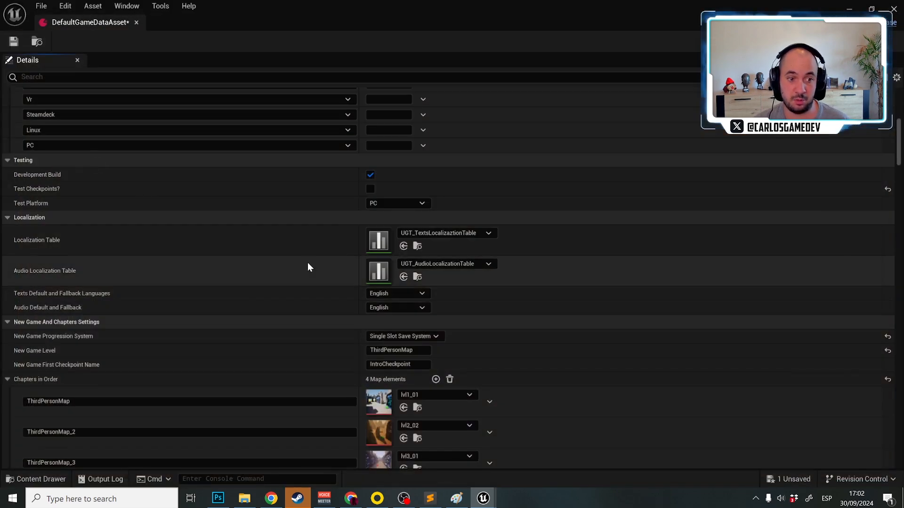
Disable Development Build in the data asset's Testing settings
scroll(292, 300, "up", 10)
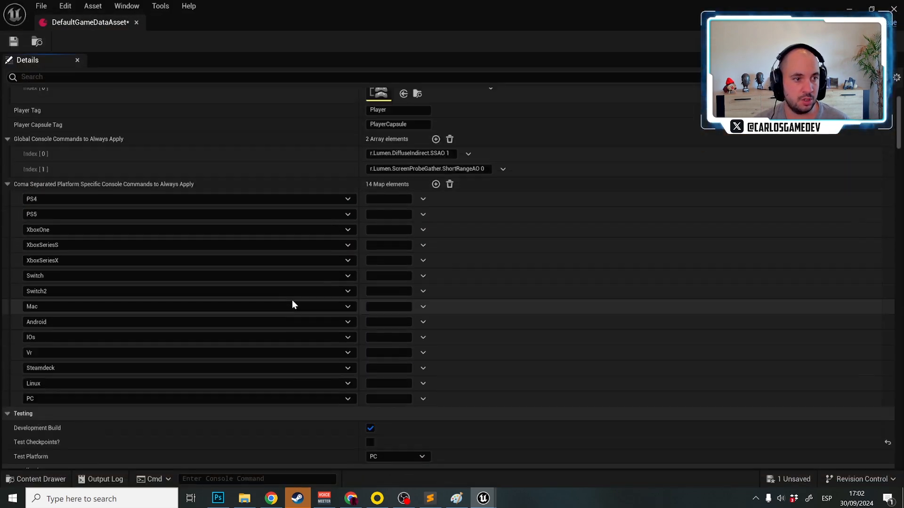
scroll(235, 245, "down", 8)
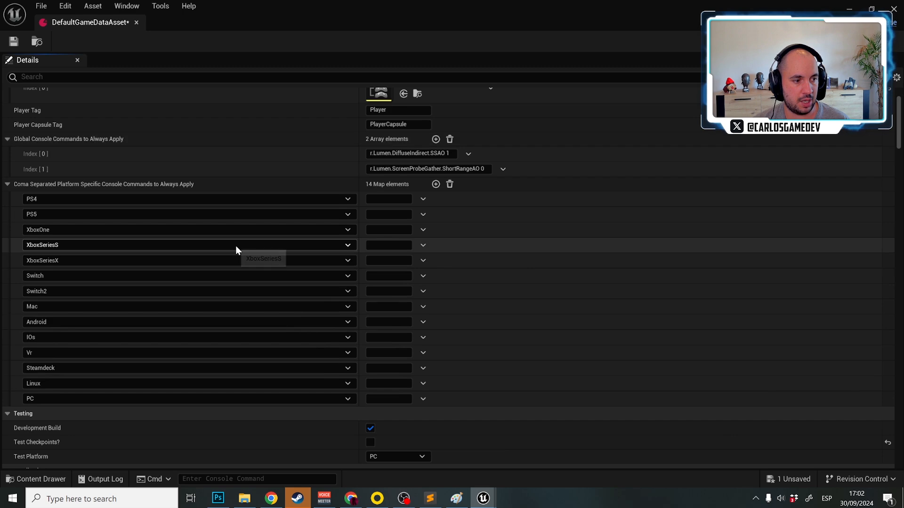
left_click(370, 311)
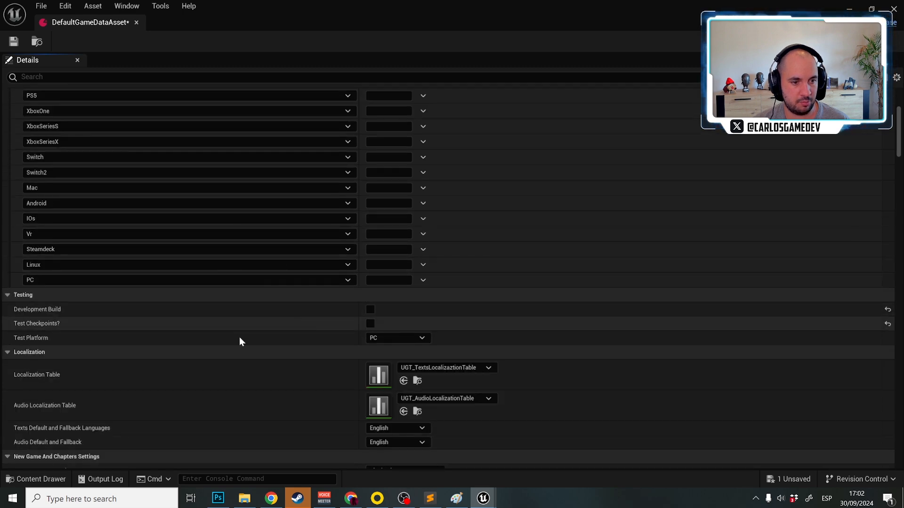
Play the main menu level, examine the single-slot Play menu and its chapter list, and stop playing
scroll(236, 338, "down", 5)
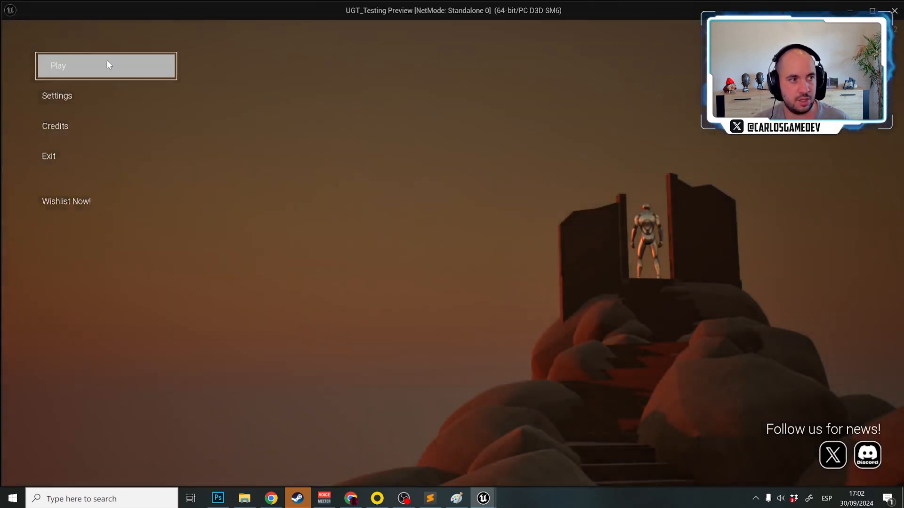
left_click(108, 63)
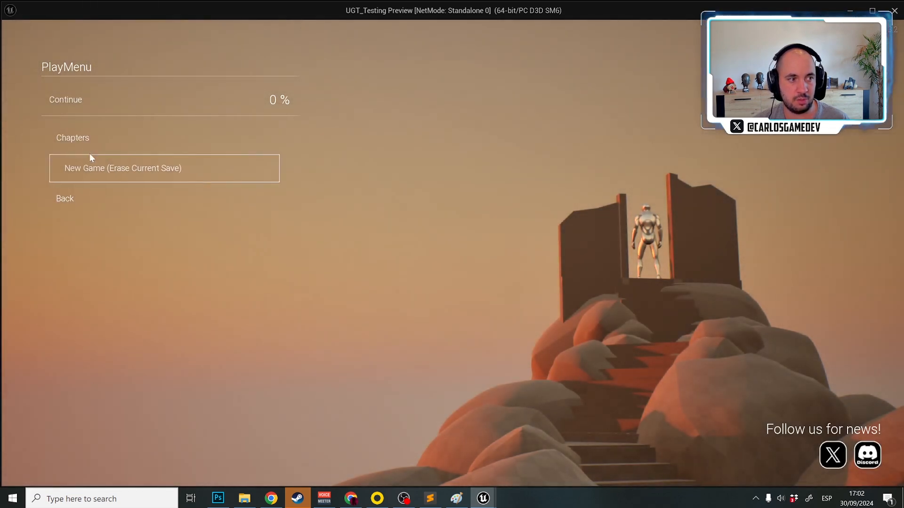
left_click(111, 143)
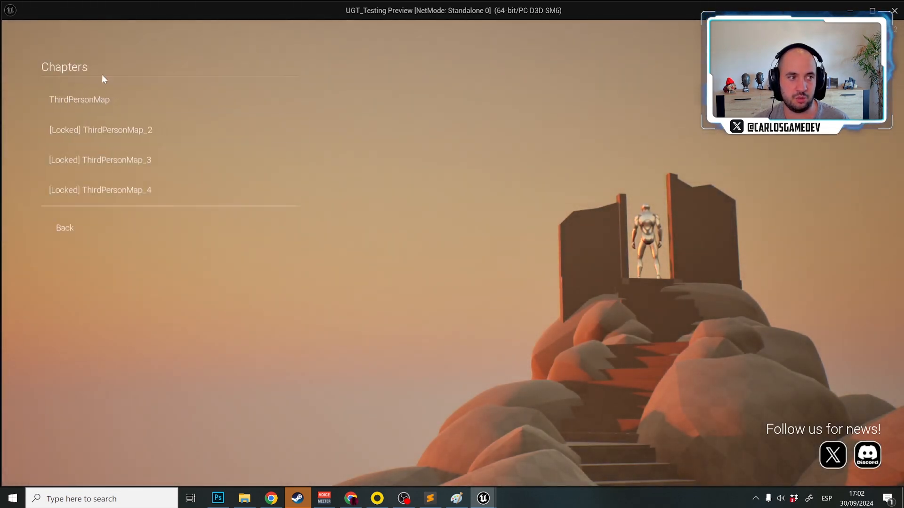
left_click(80, 224)
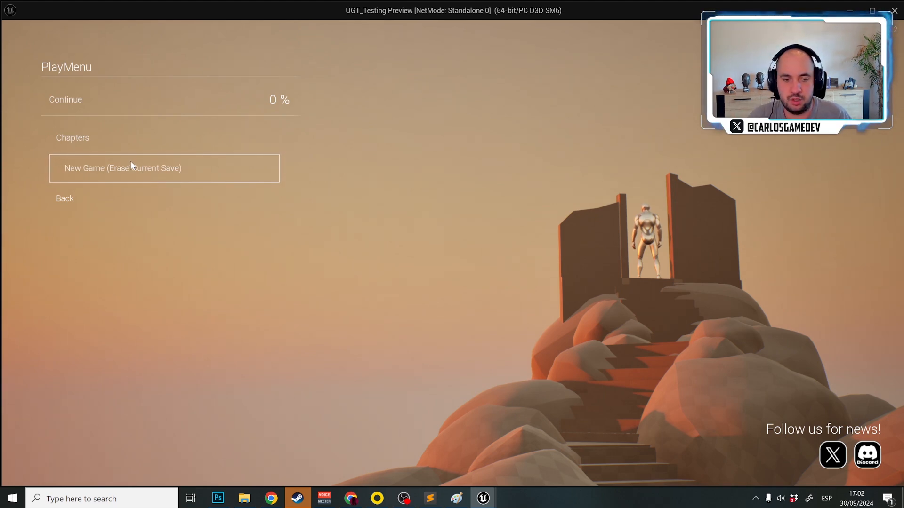
key("Escape")
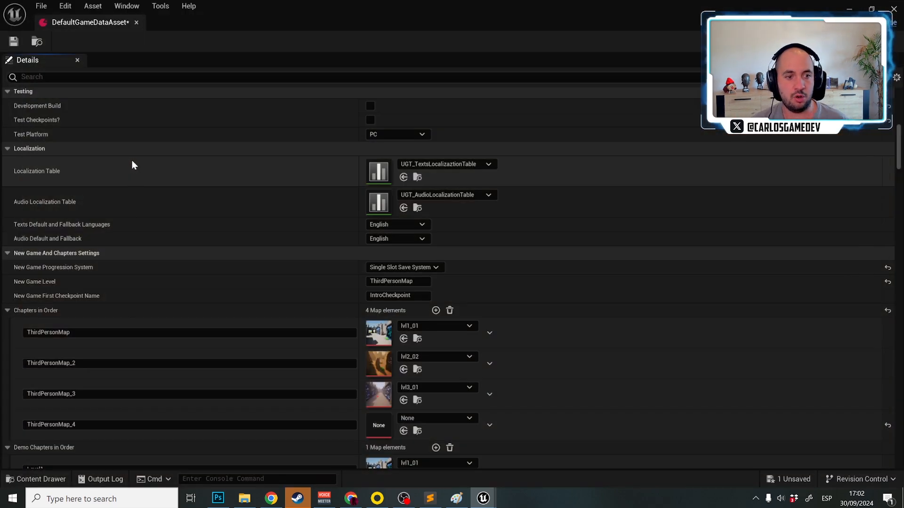
Set New Game Progression System to No Progression Save or Slots, save the asset, and delete all files in the SaveGames folder in File Explorer
left_click(411, 267)
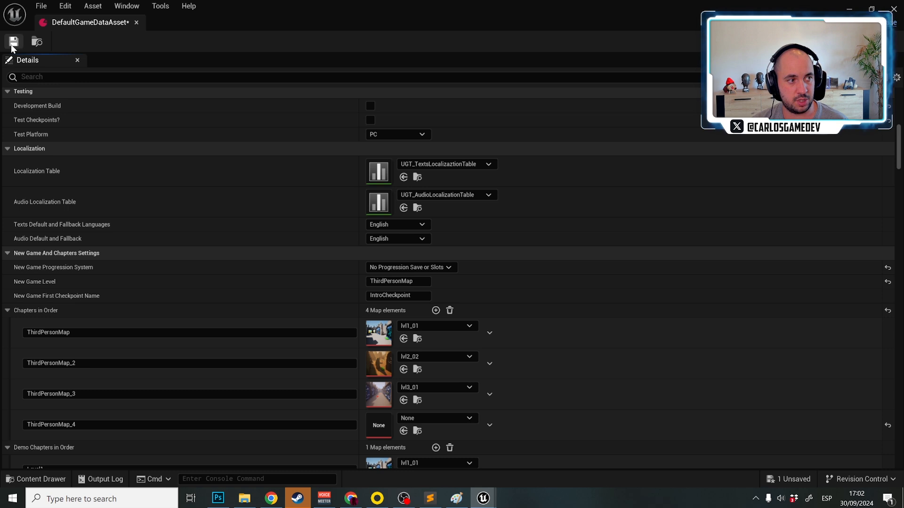
left_click(245, 500)
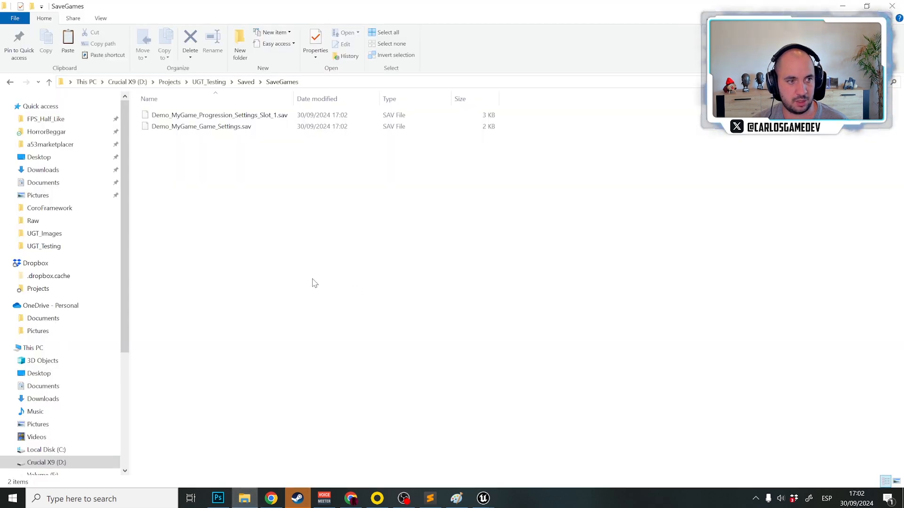
left_click_drag(314, 282, 145, 5)
key("shift+Delete")
key("Return")
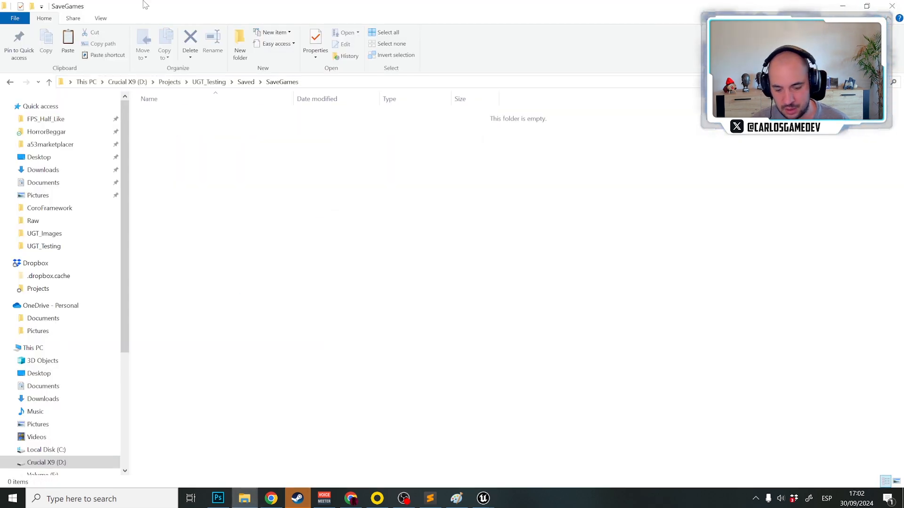
Return to the Unreal Editor, play the main menu level, start the game from Play and try moving the character before stopping
mouse_move(483, 499)
left_click(539, 451)
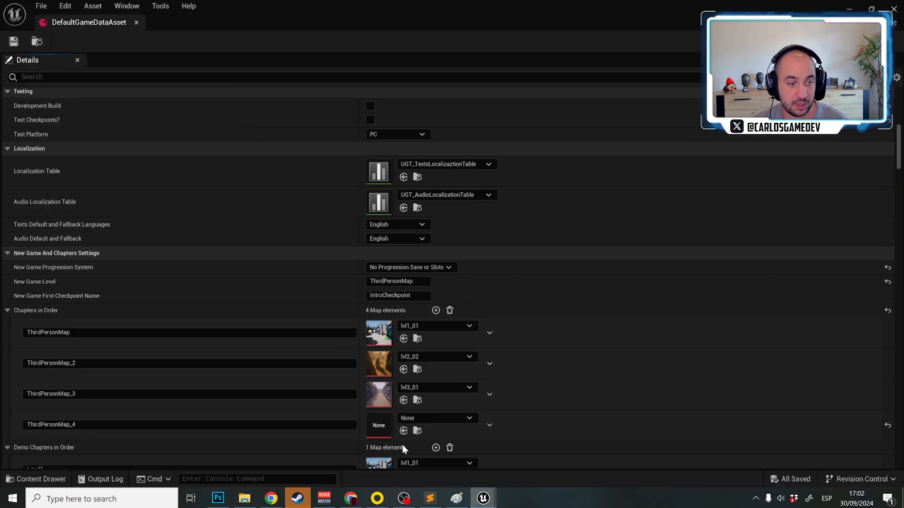
key("alt+p")
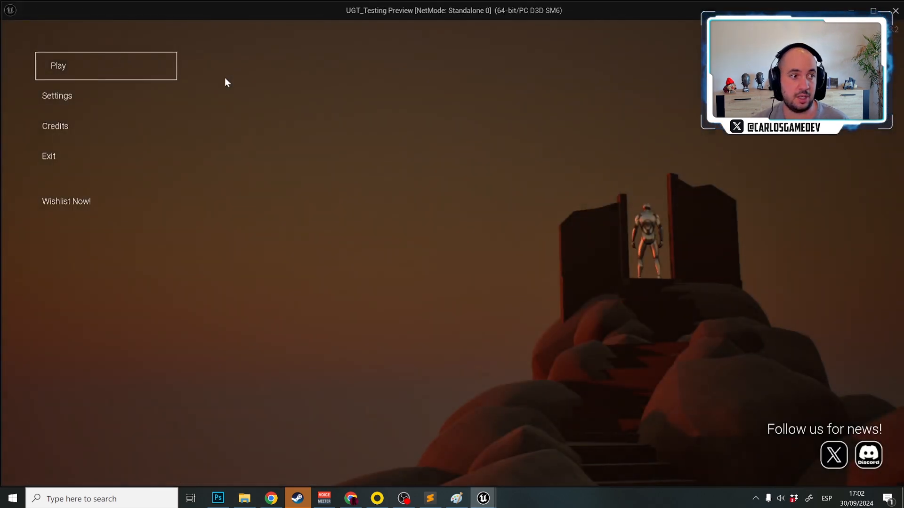
left_click(81, 56)
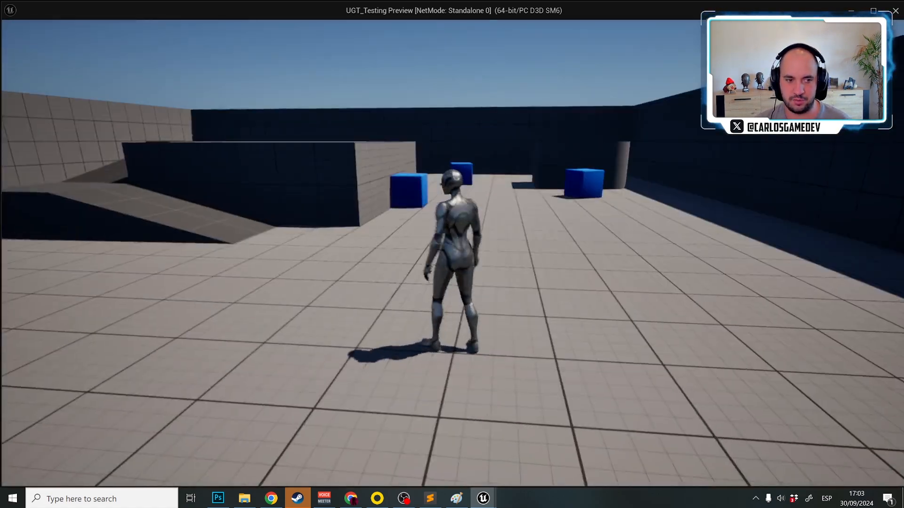
key("w")
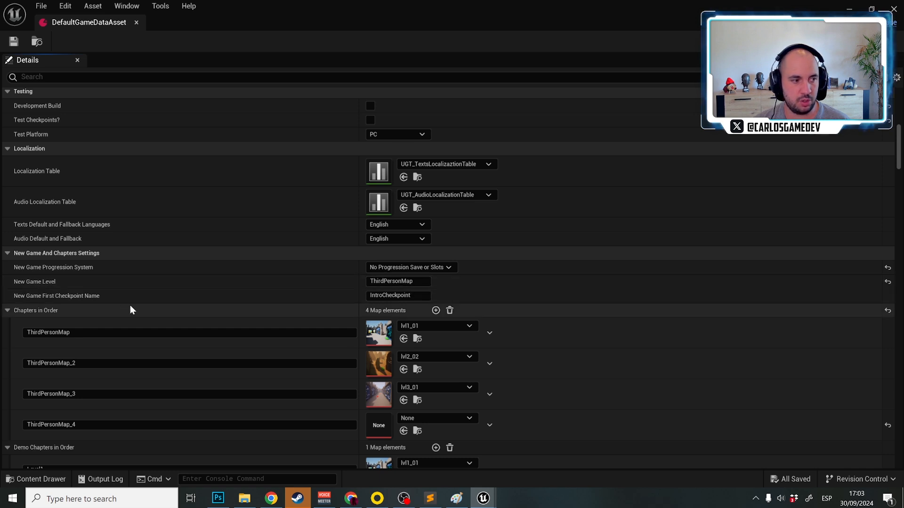
Set New Game First Checkpoint Name to sdasdasd and New Game Progression System to Full multiple Save slots system
left_click(394, 296)
type("sdasdasd")
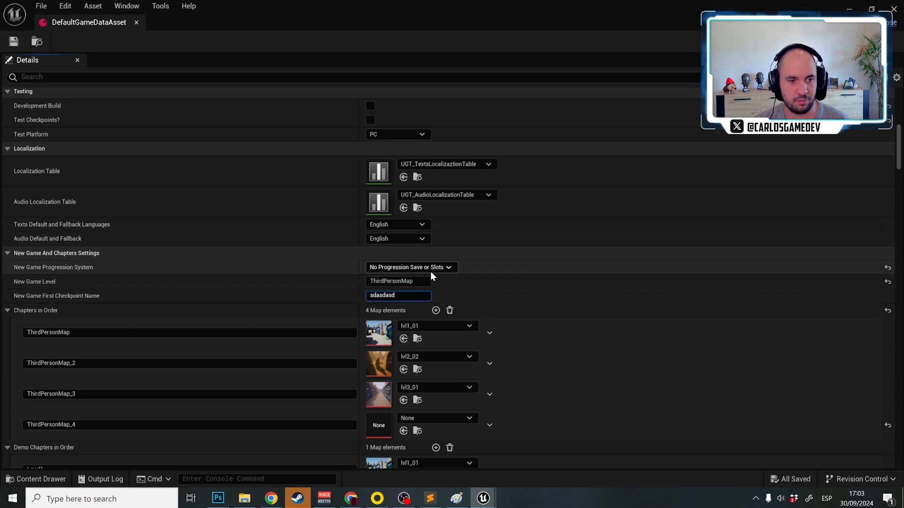
key("Return")
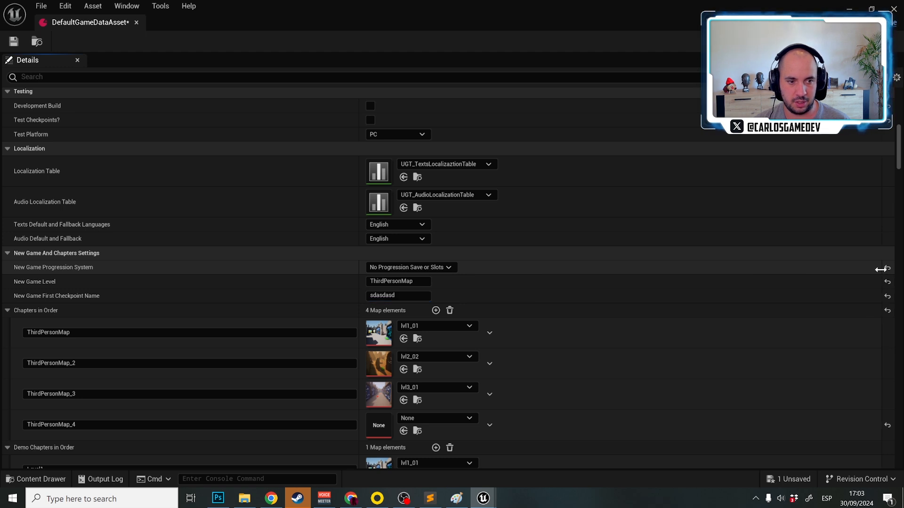
left_click(431, 267)
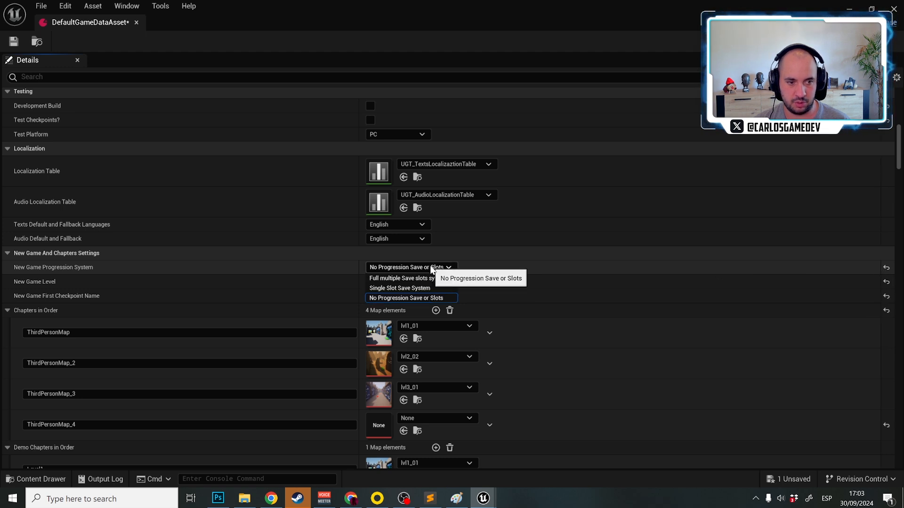
left_click(399, 278)
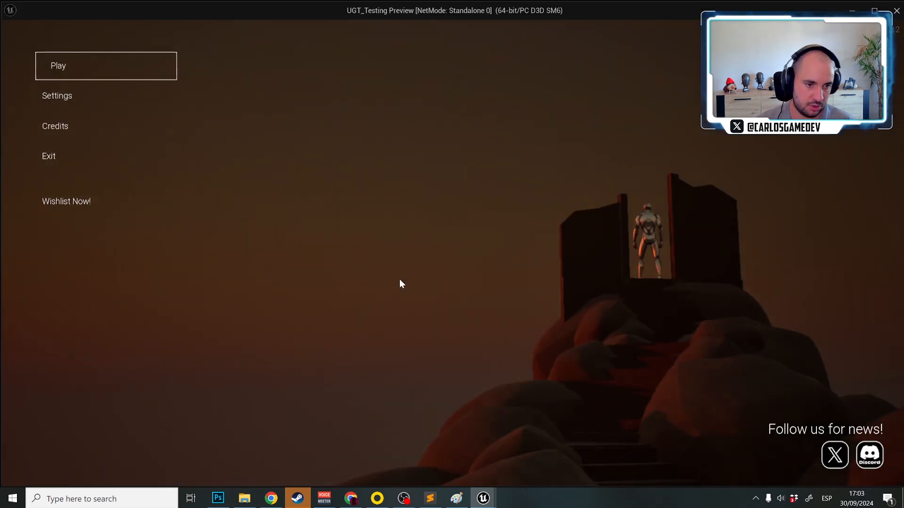
Start a new game from the main menu, replay the menu level to examine the Saved Slots list, and stop playing
left_click(112, 61)
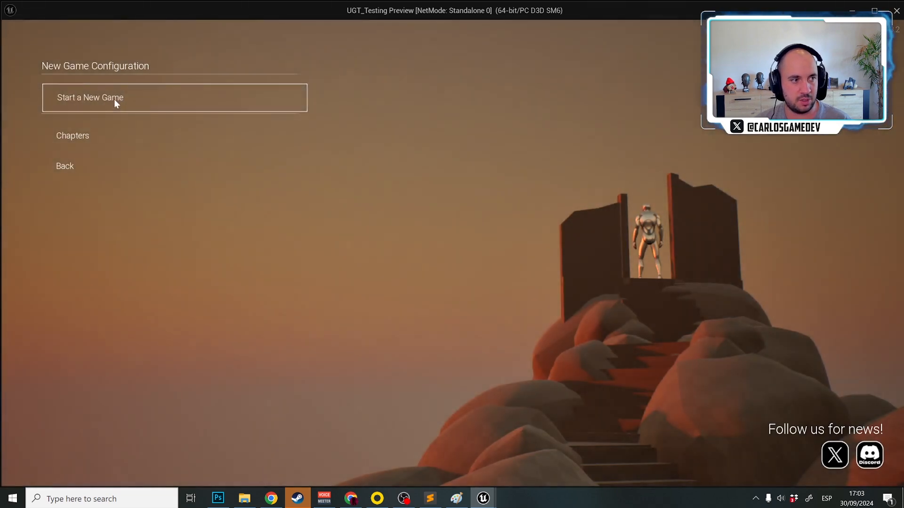
left_click(115, 100)
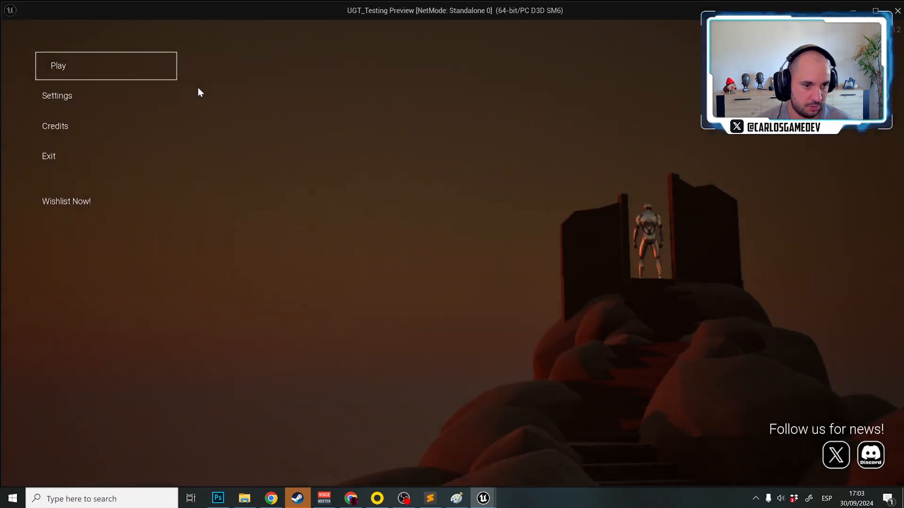
left_click(127, 58)
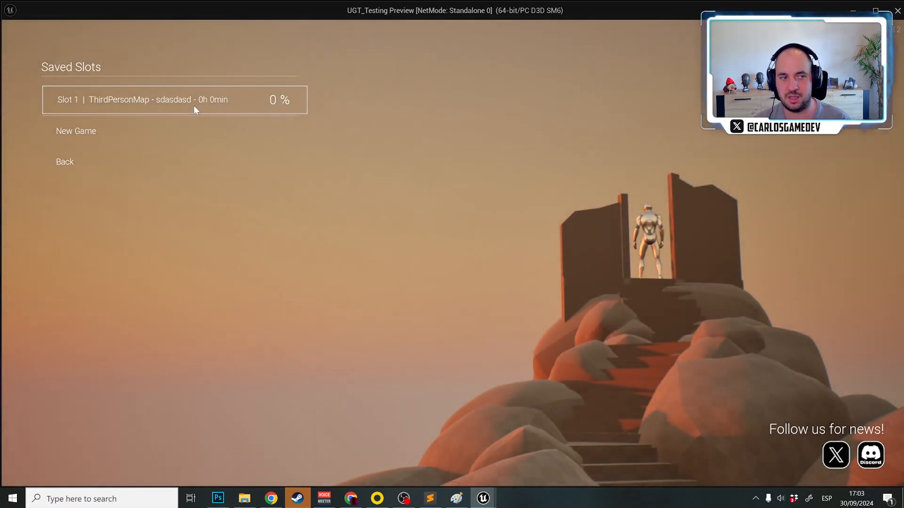
key("Escape")
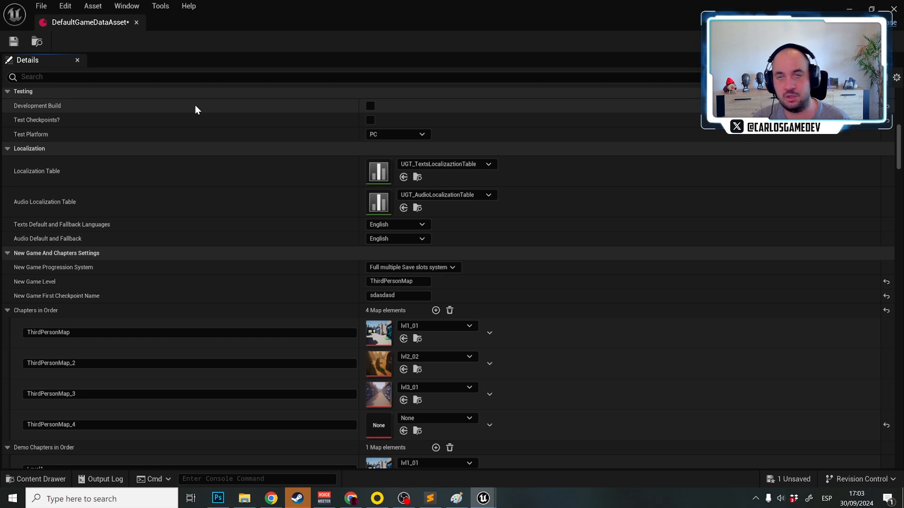
Filter the data asset's settings by "chapt", enable Chapters Have Tooltips and save the asset
scroll(24, 316, "down", 5)
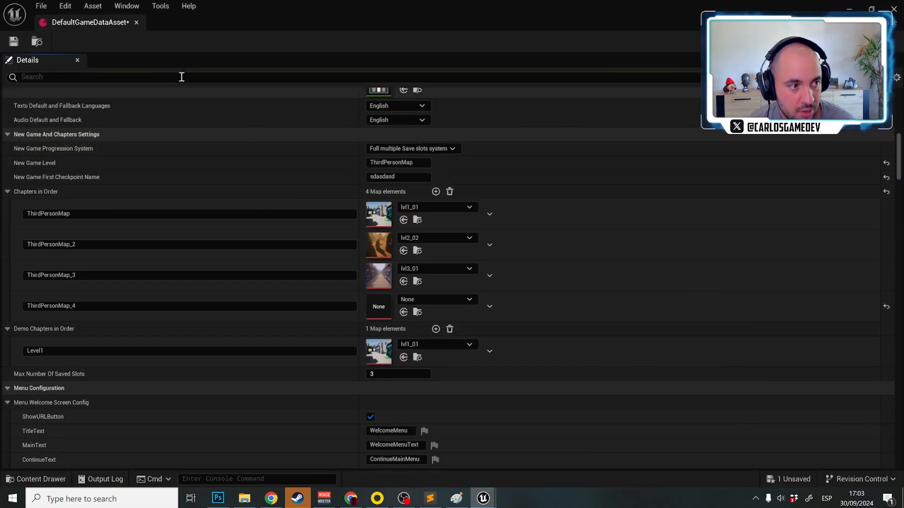
left_click(170, 77)
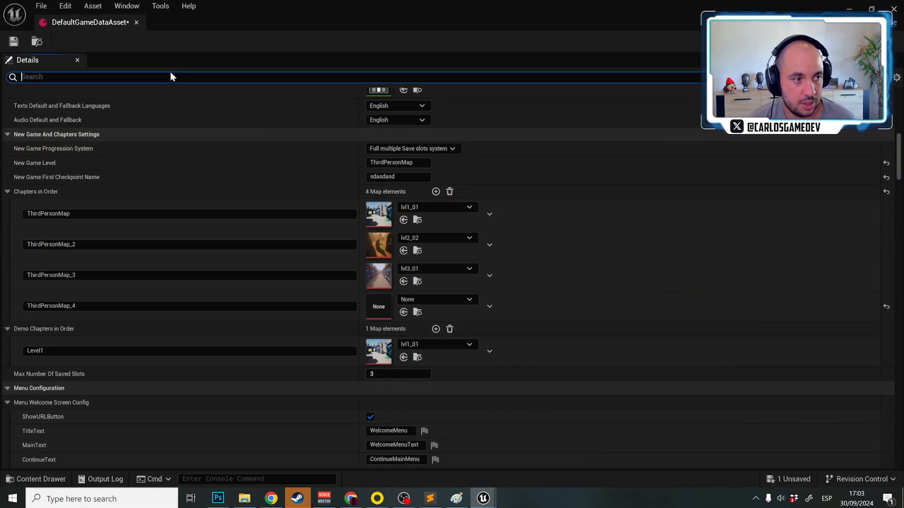
type("chapt")
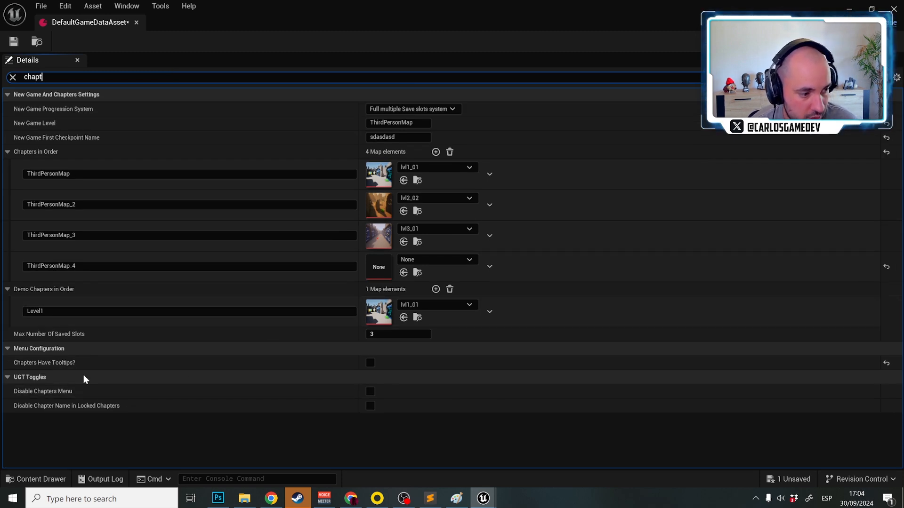
left_click(370, 363)
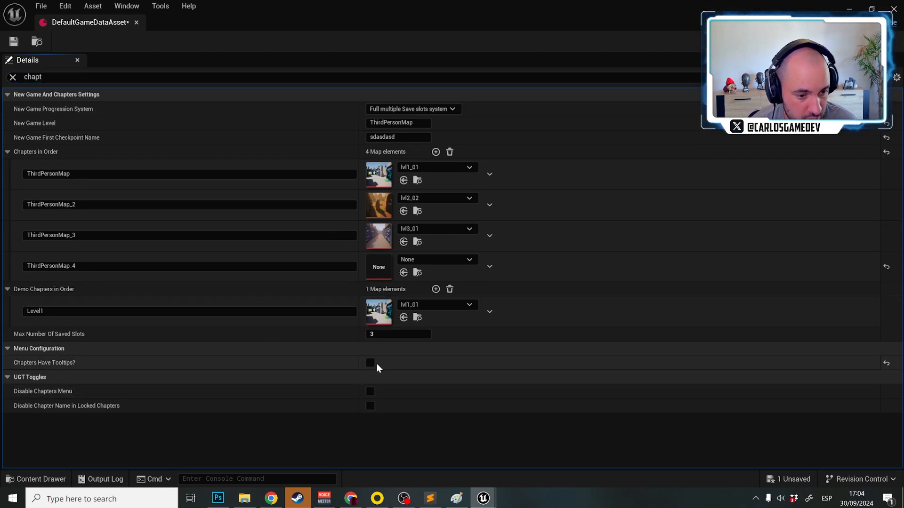
left_click(13, 43)
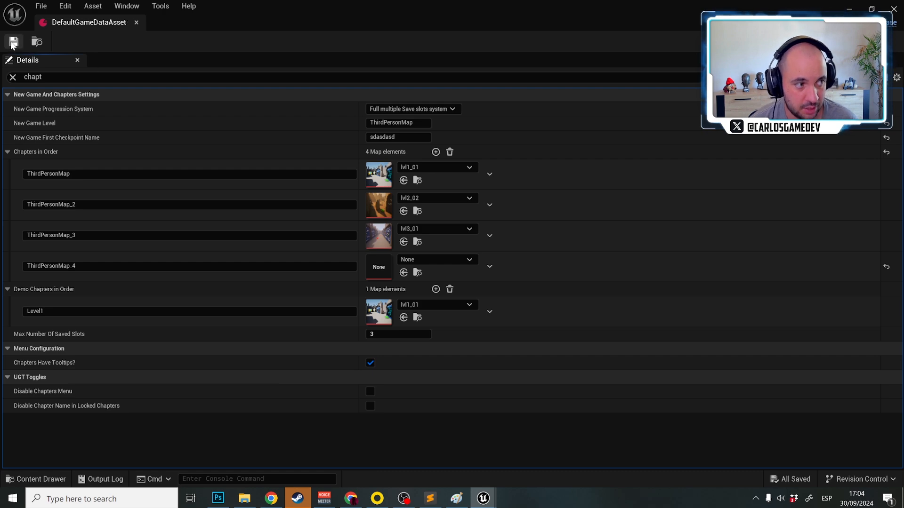
Play the main menu level and examine the chapter list of Slot 1
key("alt+p")
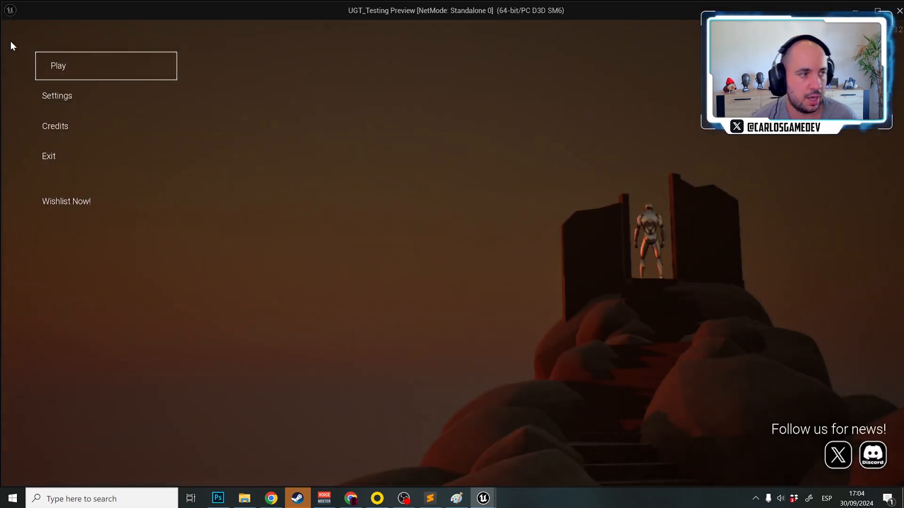
left_click(81, 55)
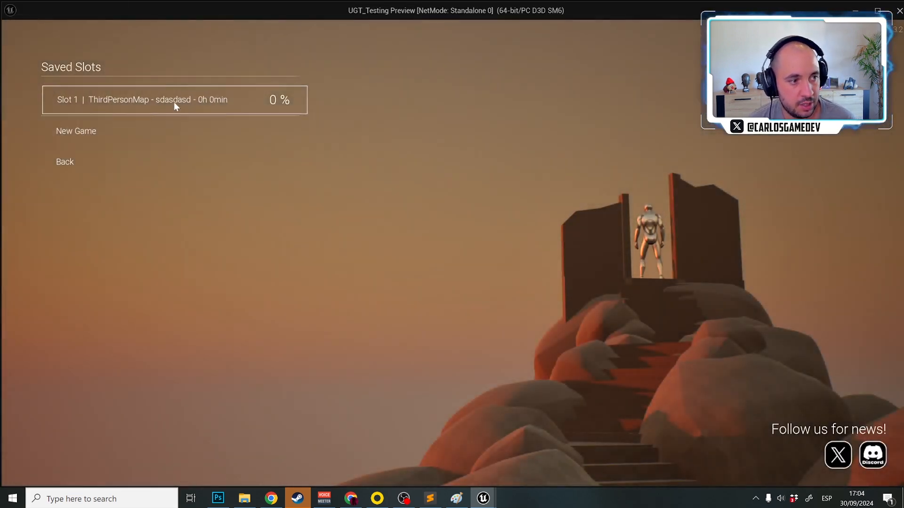
left_click(177, 101)
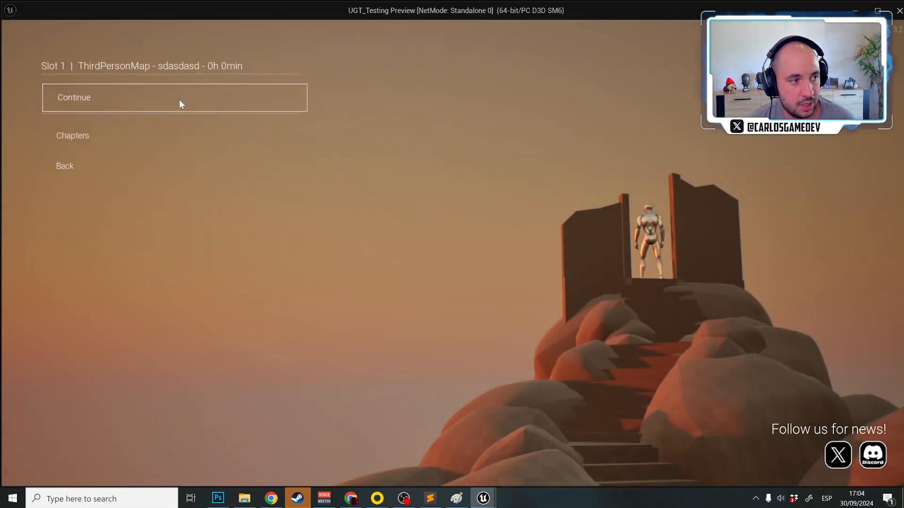
left_click(121, 135)
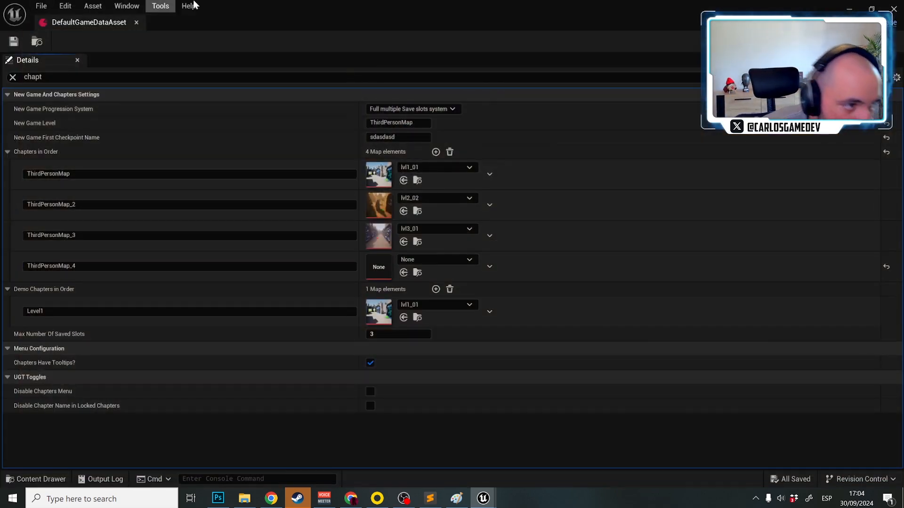
Disable Auto Exposure in the Project Settings' rendering defaults, then briefly play the main menu level to check its brightness
left_click(77, 5)
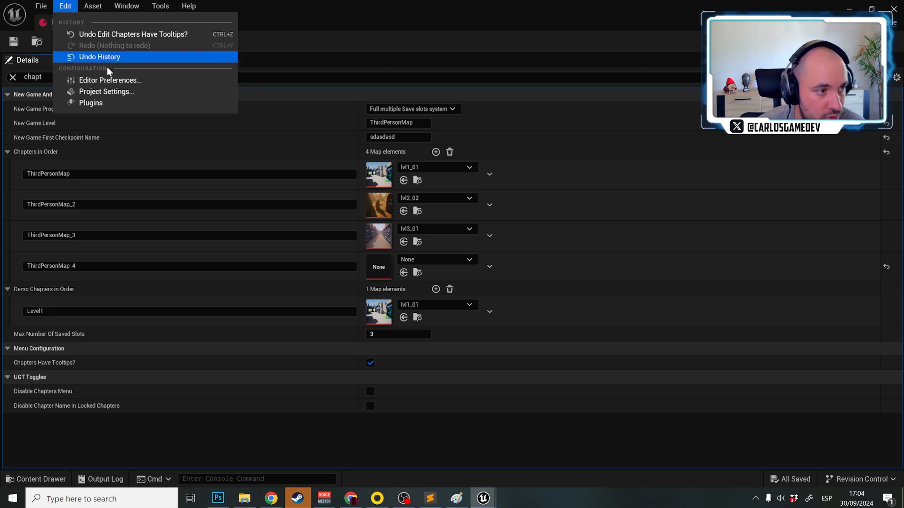
left_click(137, 93)
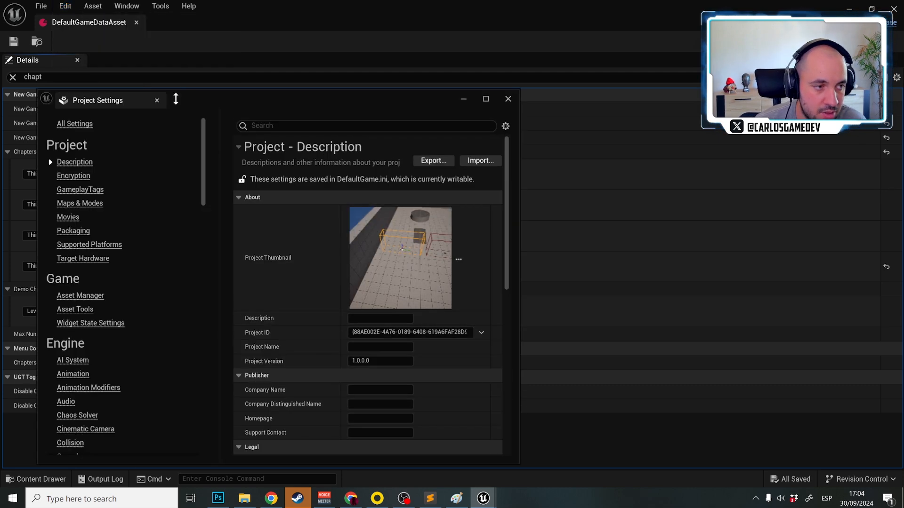
left_click(294, 126)
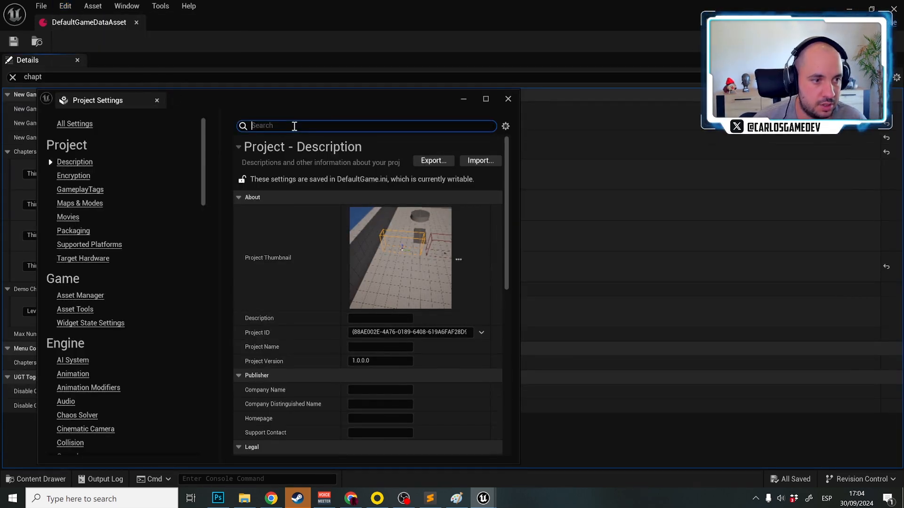
type("auto ex")
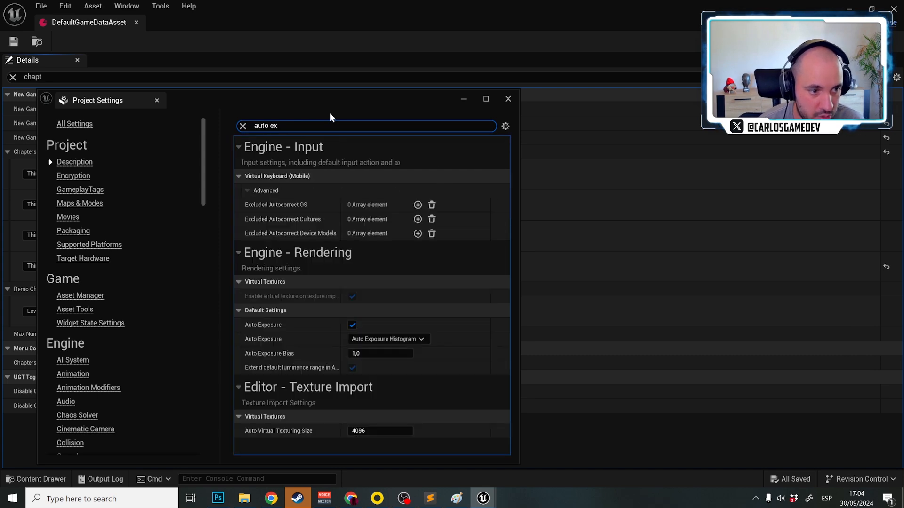
left_click(353, 325)
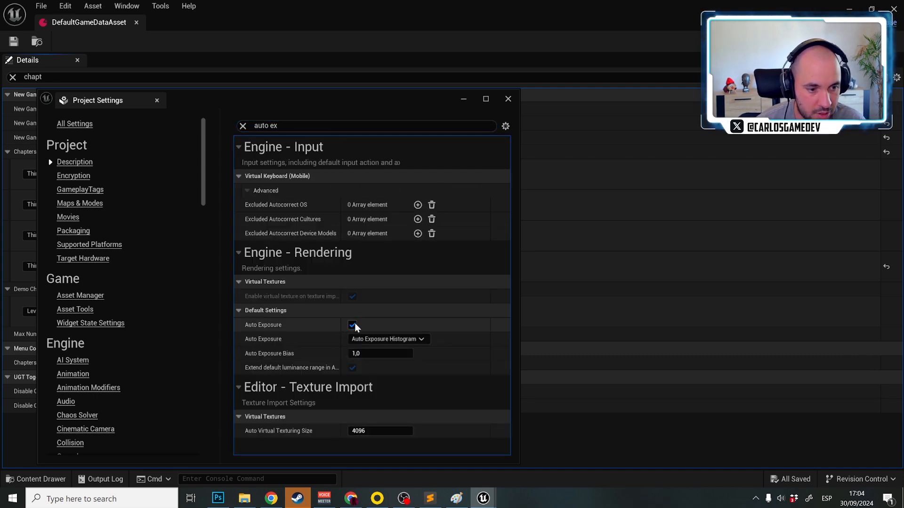
left_click(509, 99)
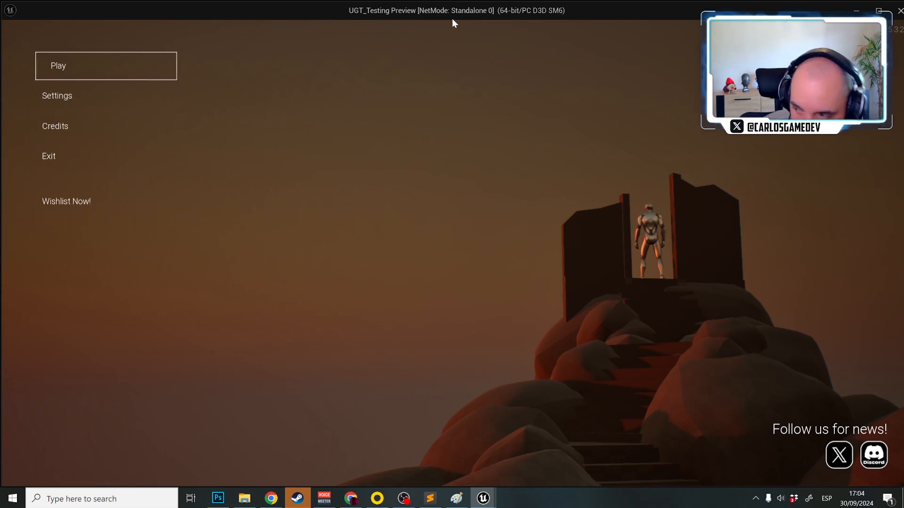
key("Escape")
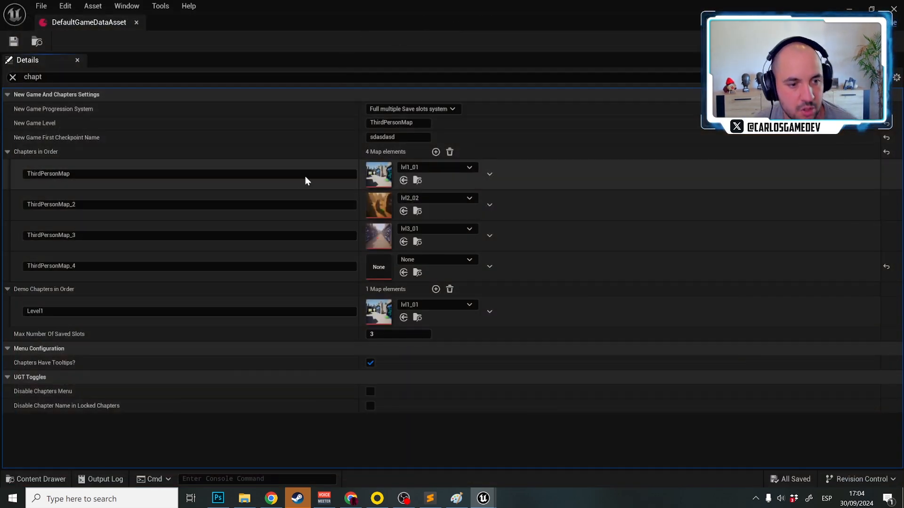
Clear the settings filter and set Max Number Of Saved Slots to 10
left_click(13, 78)
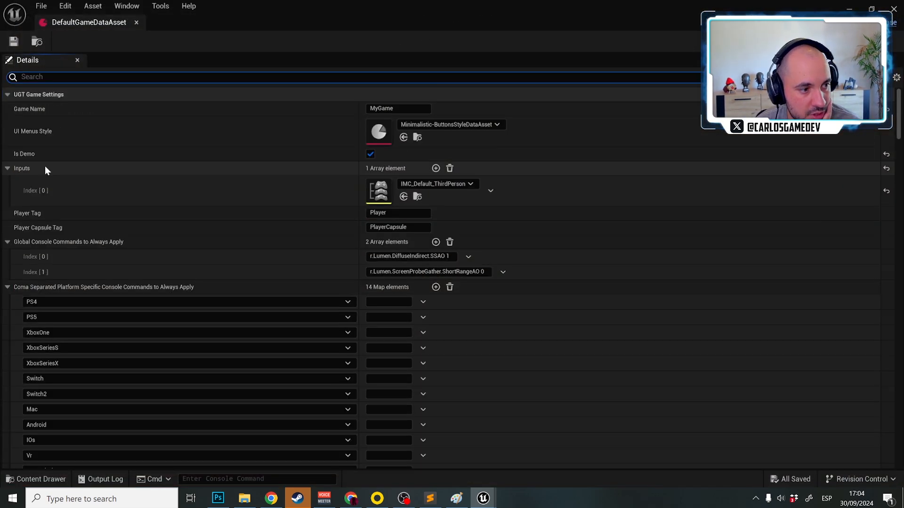
scroll(87, 227, "down", 10)
scroll(87, 227, "down", 6)
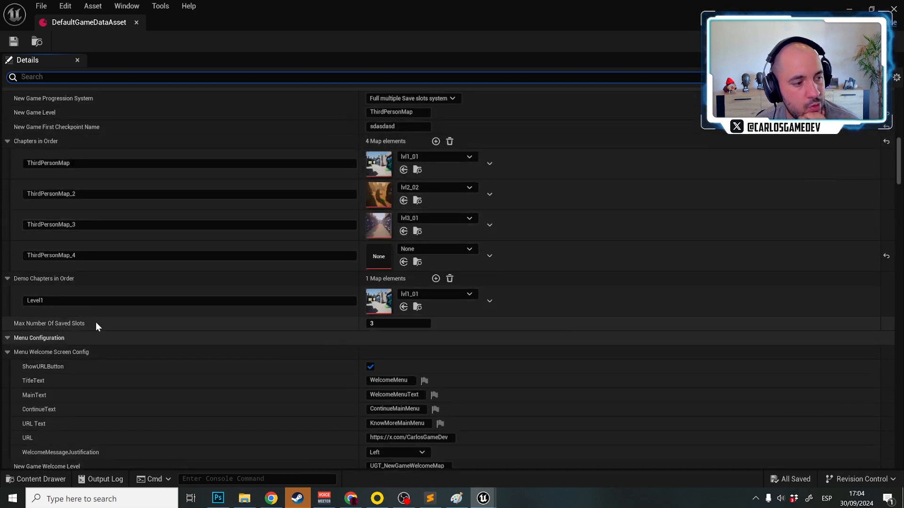
left_click(394, 319)
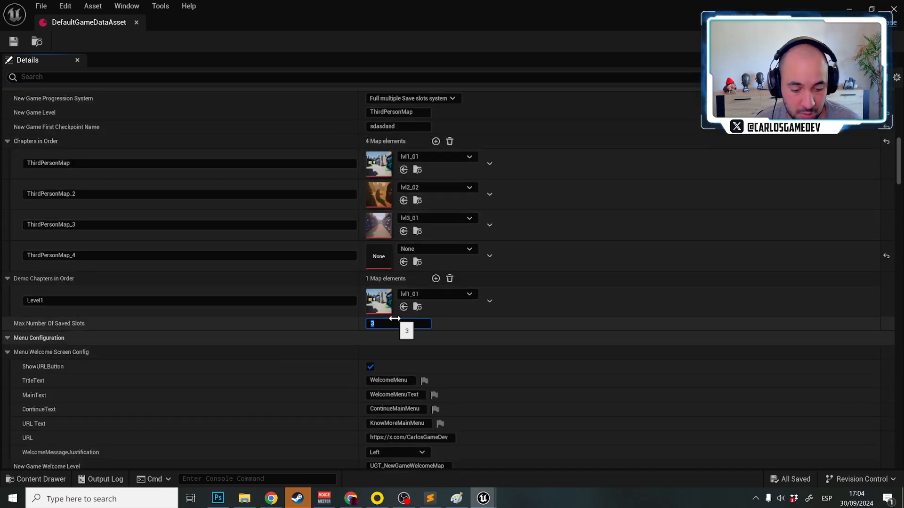
type("10")
key("Return")
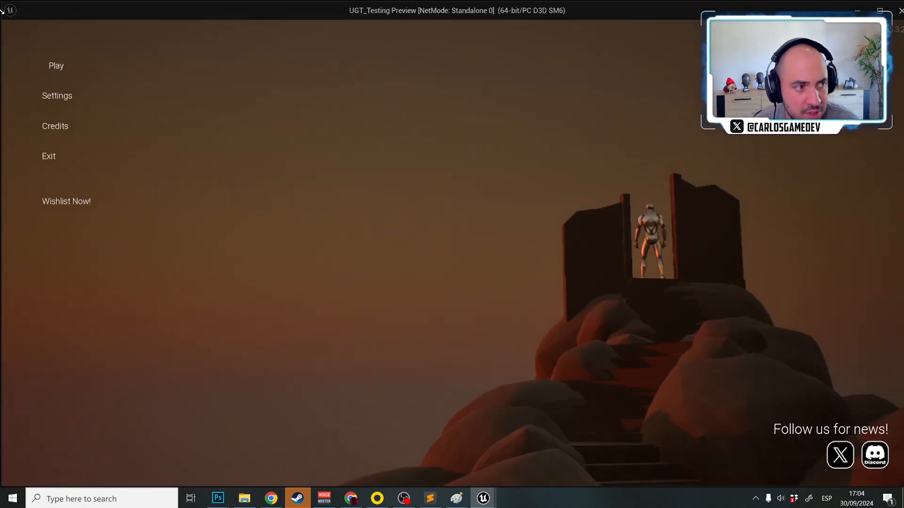
Start new games from the played main menu until Saved Slots holds Slots 1 to 5, and review the slot list
left_click(65, 66)
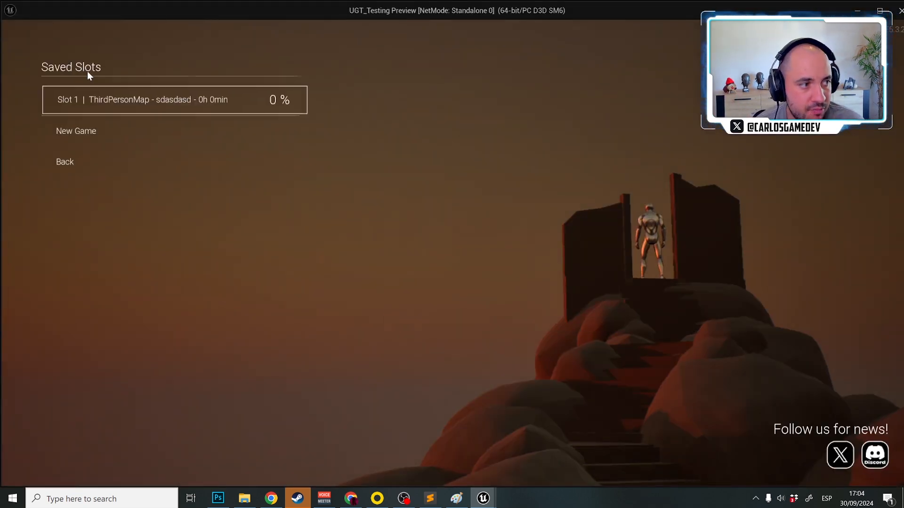
left_click(104, 137)
left_click(83, 173)
left_click(88, 158)
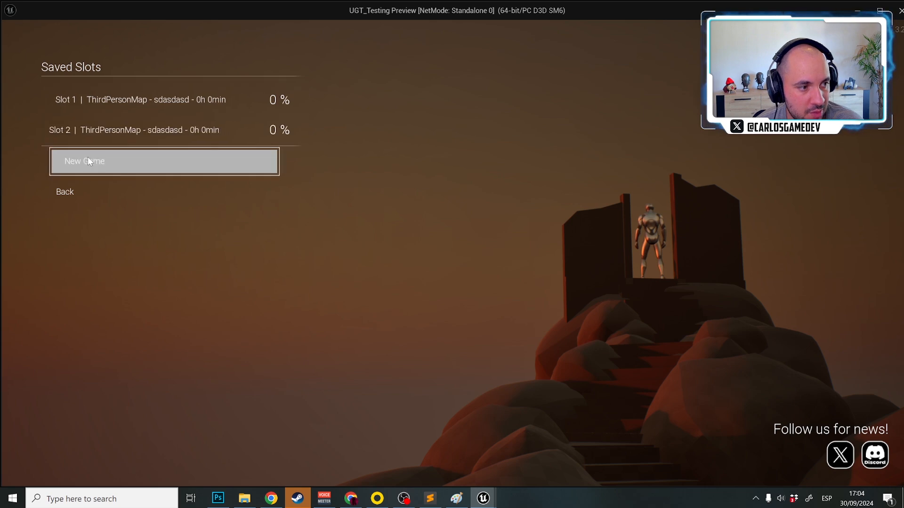
left_click(76, 170)
left_click(85, 185)
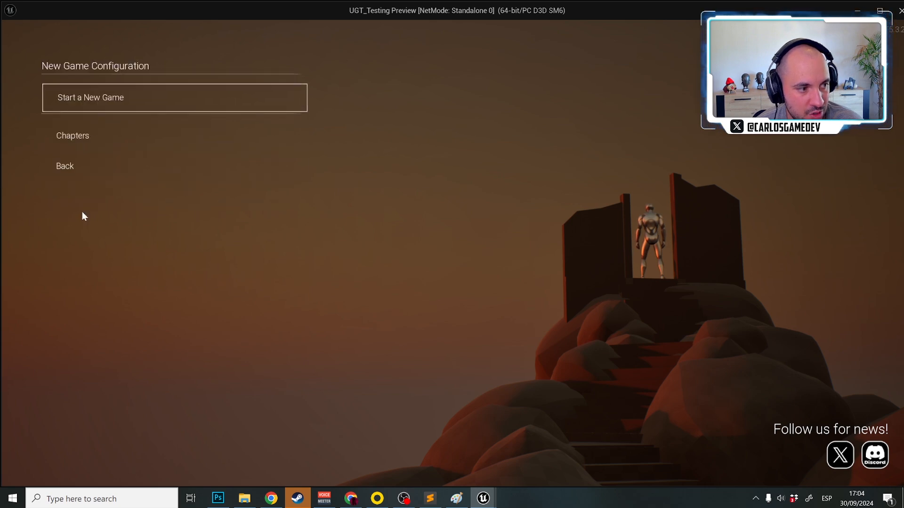
left_click(72, 169)
left_click(89, 218)
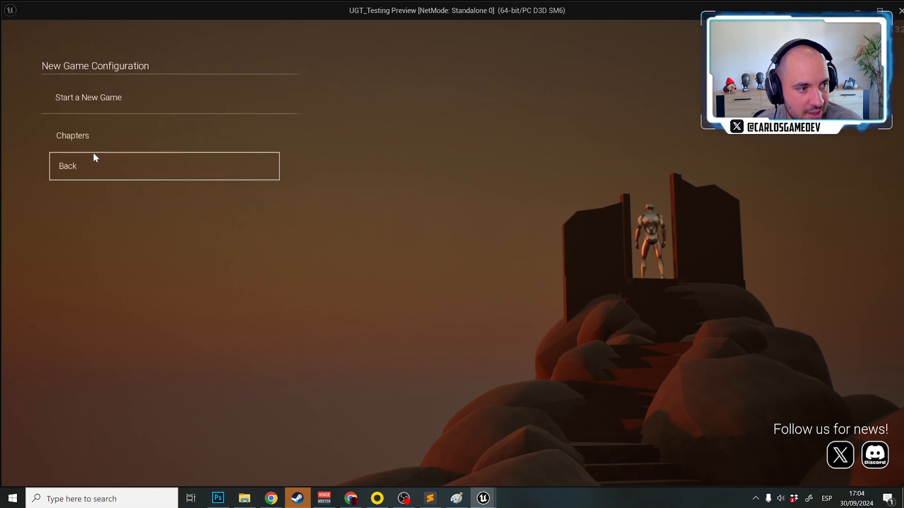
left_click(103, 106)
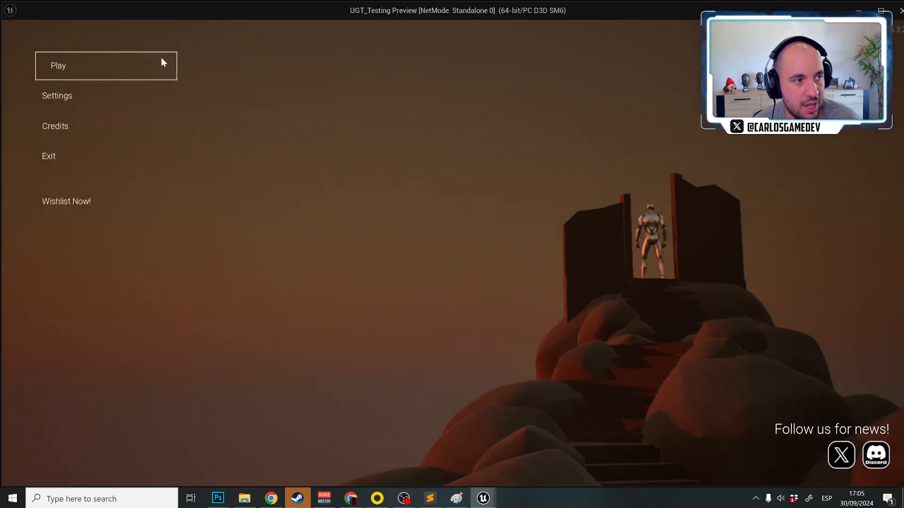
left_click(161, 57)
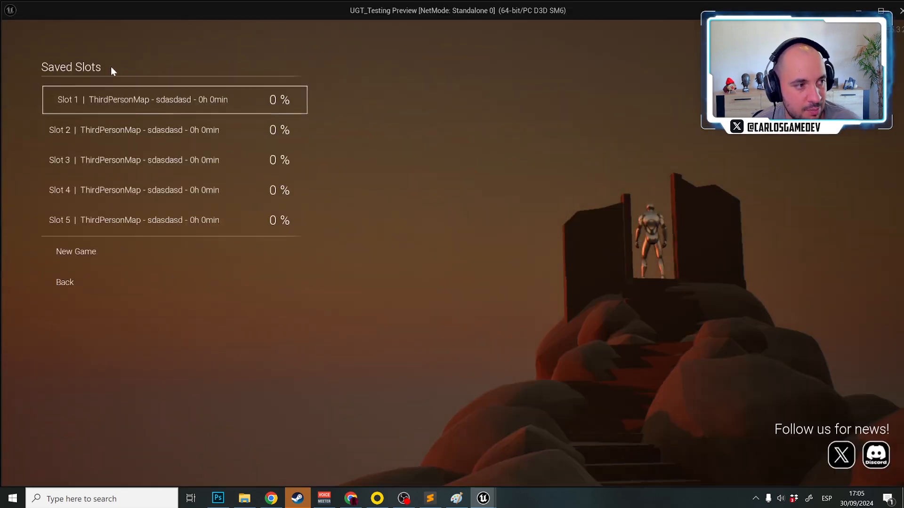
left_click(208, 168)
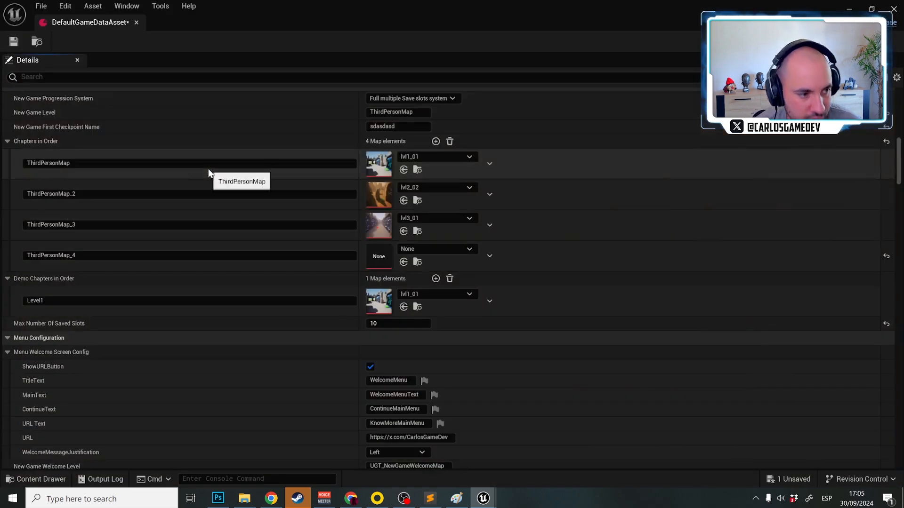
Examine the Menu Welcome Screen Config and New Game Welcome Screen settings, including the welcome message justification options
scroll(156, 350, "down", 3)
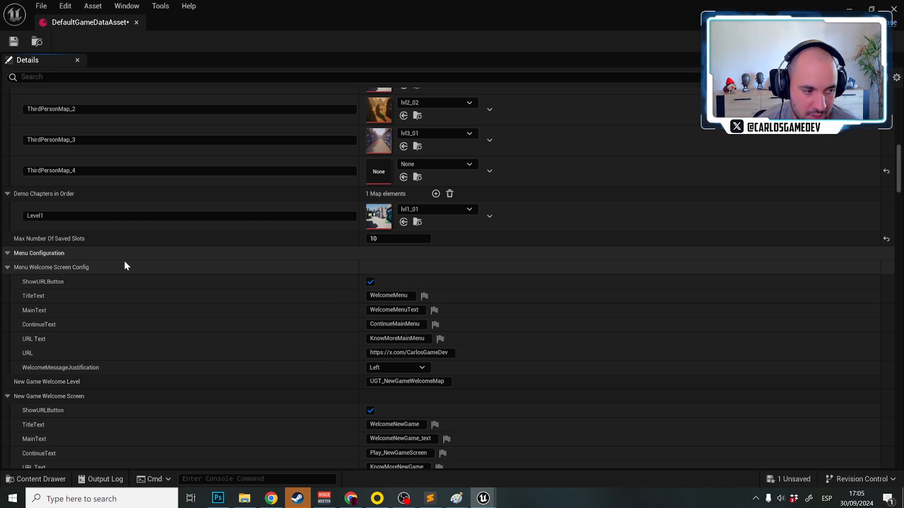
left_click(382, 368)
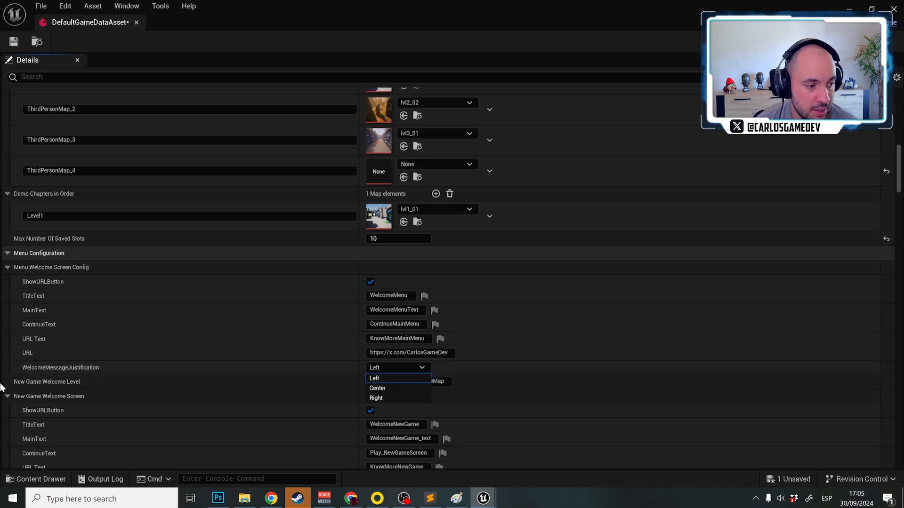
scroll(4, 381, "down", 2)
scroll(14, 348, "down", 3)
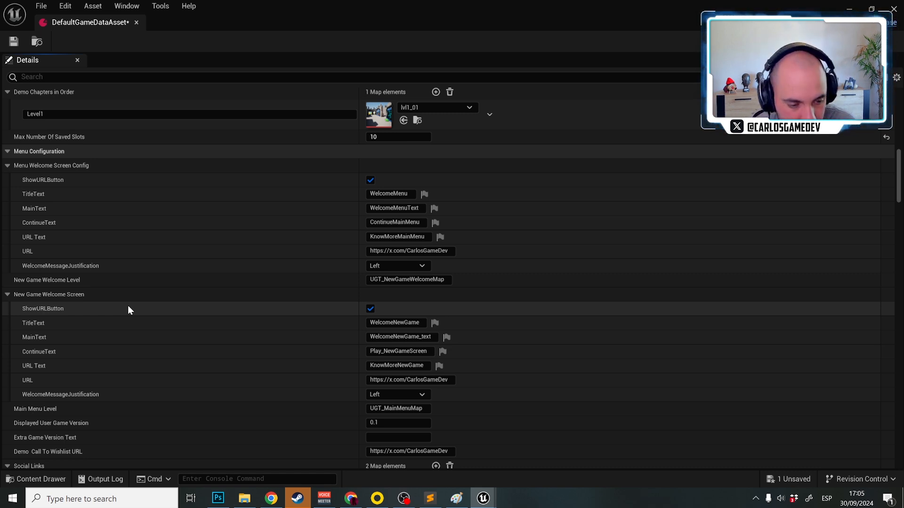
scroll(128, 304, "down", 3)
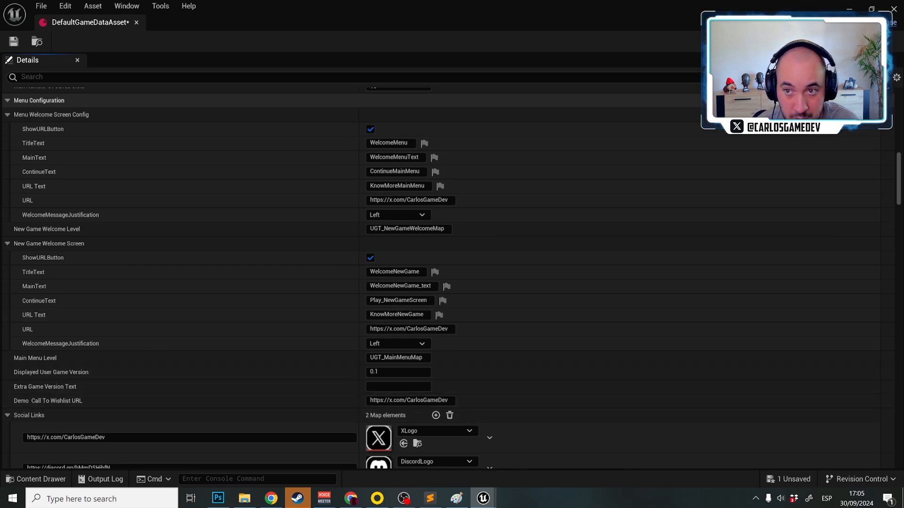
Play the main menu level and move its preview window to inspect the displayed game version text
left_click(890, 9)
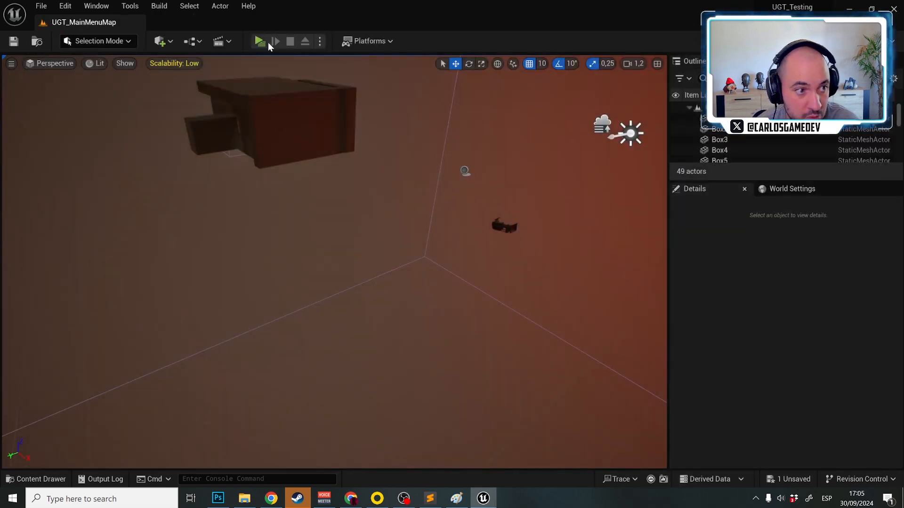
left_click(259, 38)
left_click_drag(619, 7, 175, 155)
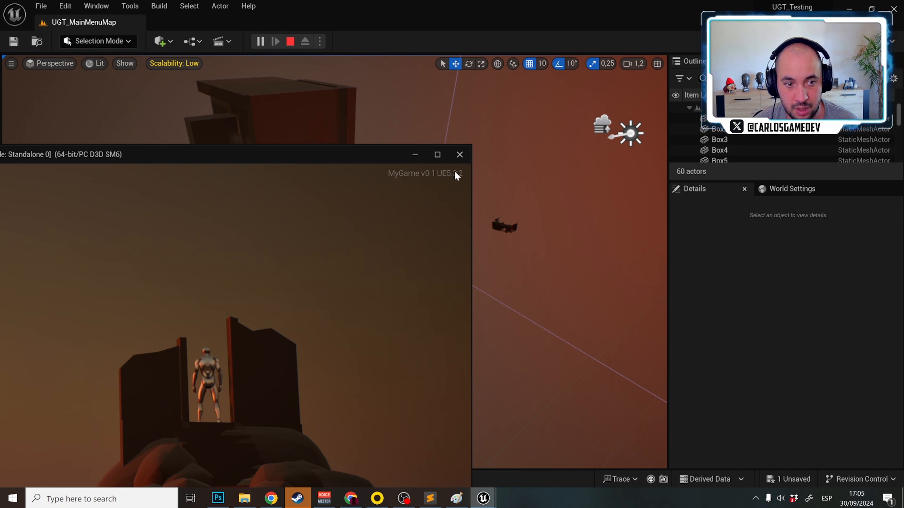
left_click(460, 154)
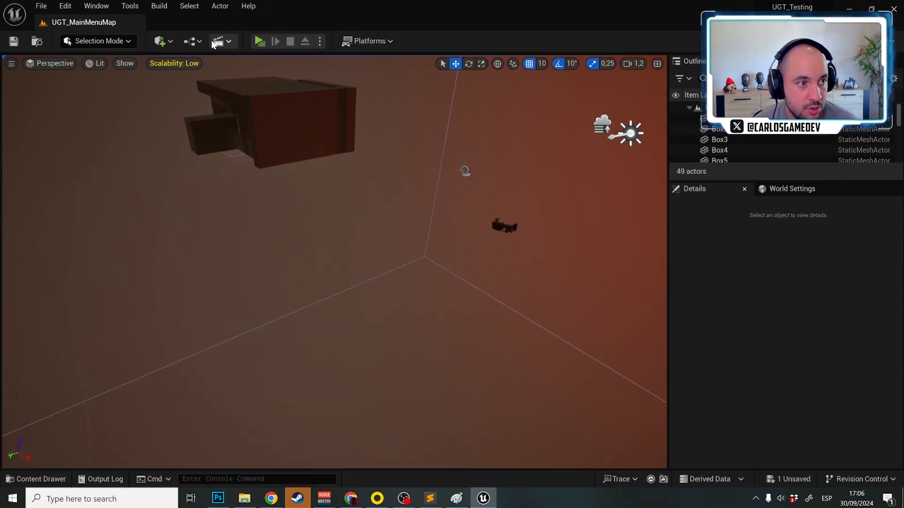
Reopen DefaultGameDataAsset and set Extra Game Version Text to "sdfsdfsdf"
left_click(192, 41)
left_click(236, 116)
key("ctrl+space")
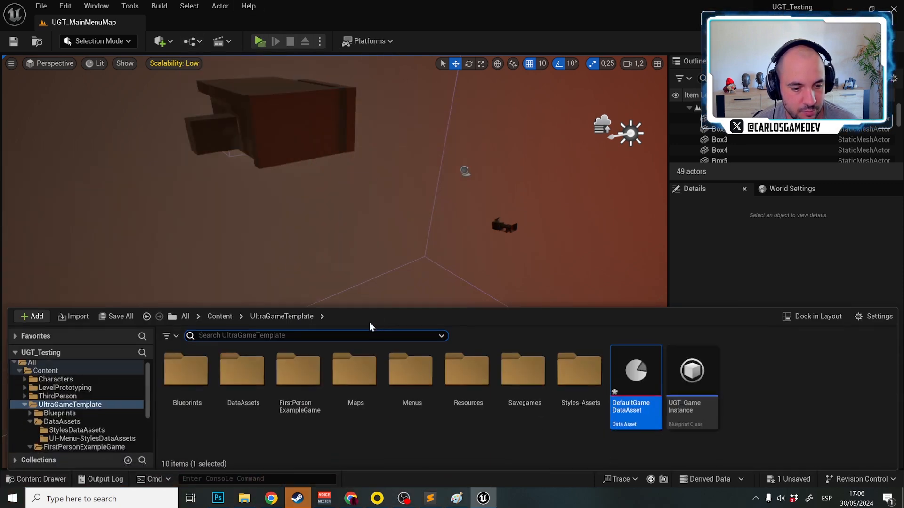
double_click(643, 391)
scroll(174, 309, "down", 20)
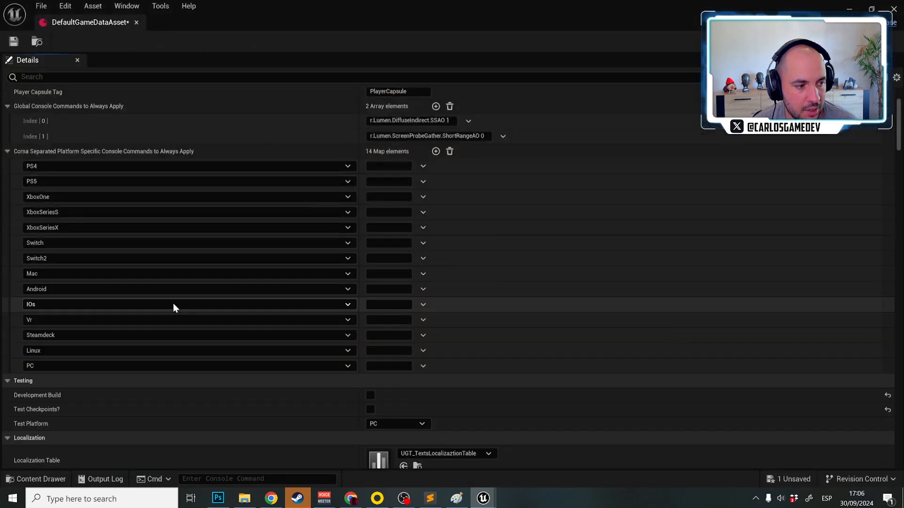
scroll(174, 309, "down", 3)
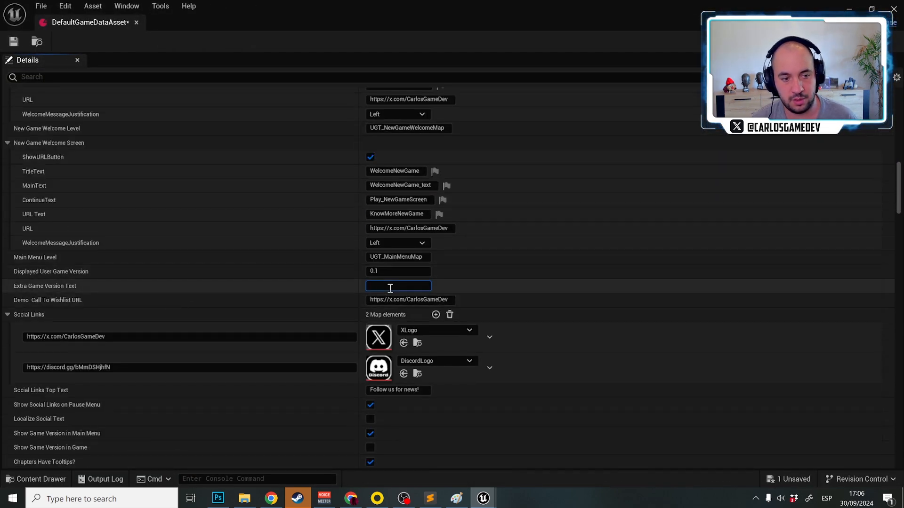
type("sdfsdfsdf")
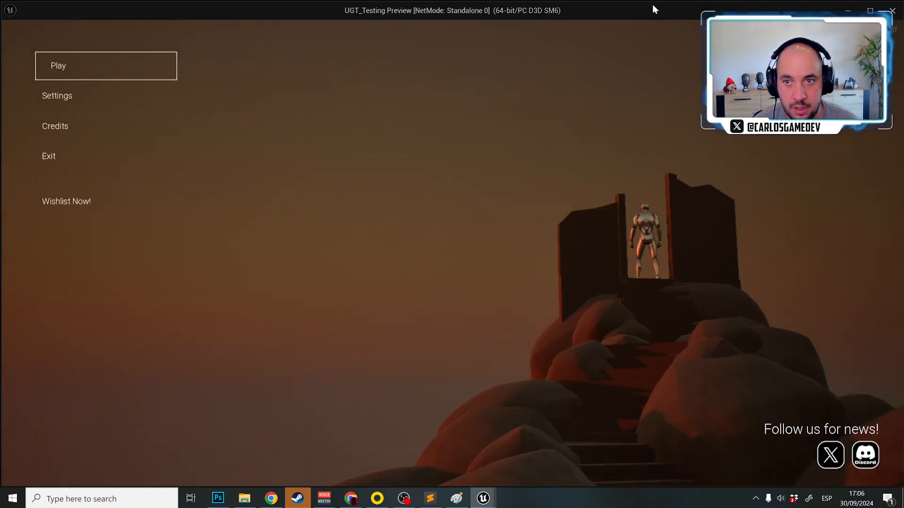
Check how the extra version text appears in the main menu preview and return to its setting
double_click(652, 4)
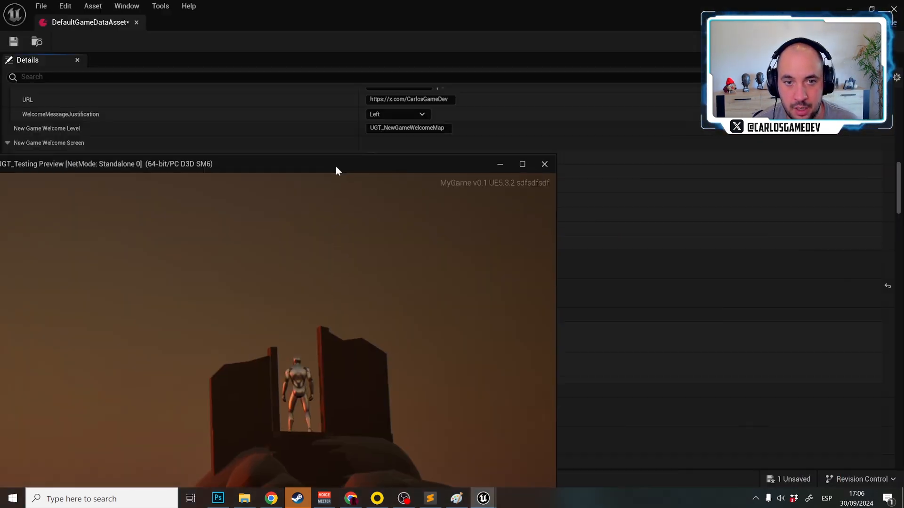
key("Escape")
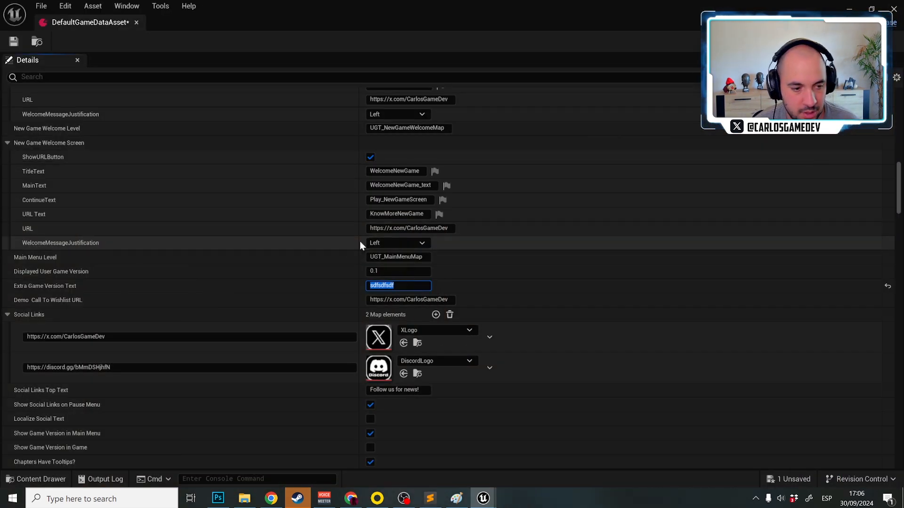
left_click(408, 287)
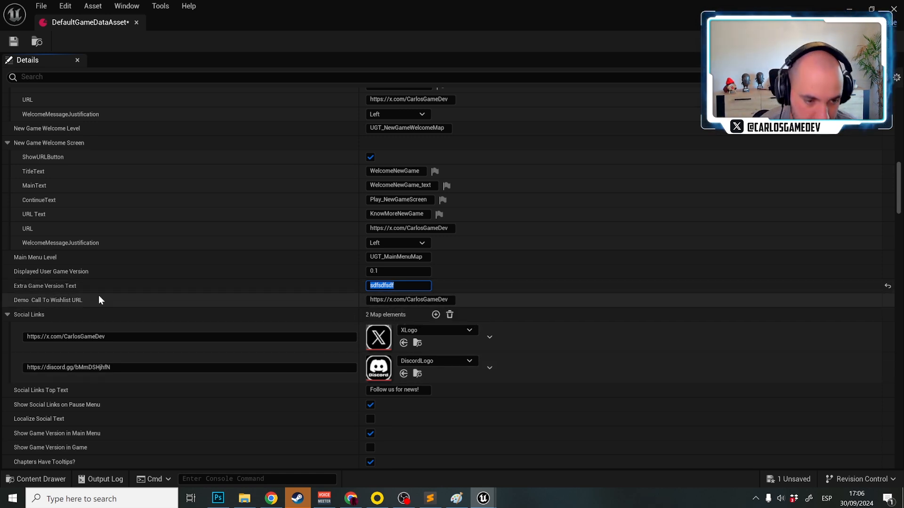
Test the X social link from the played main menu and return to the data asset's social link settings
scroll(90, 298, "down", 2)
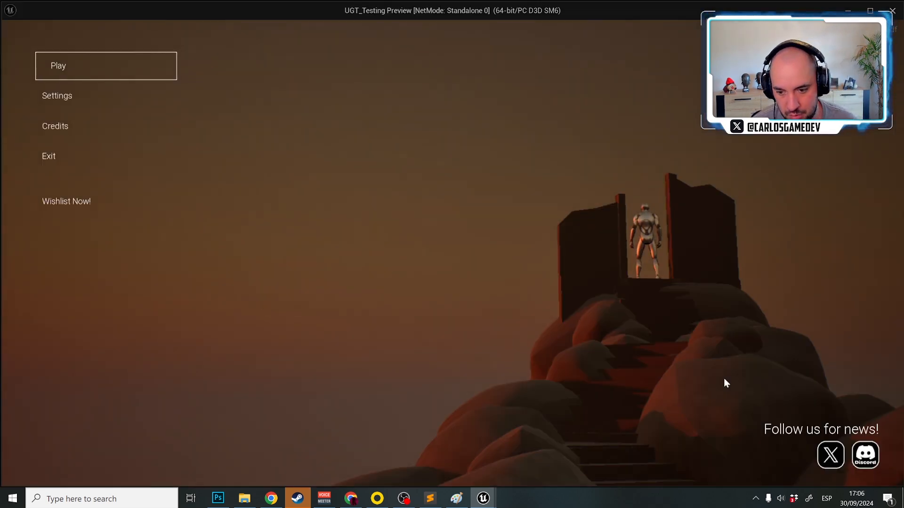
left_click(830, 454)
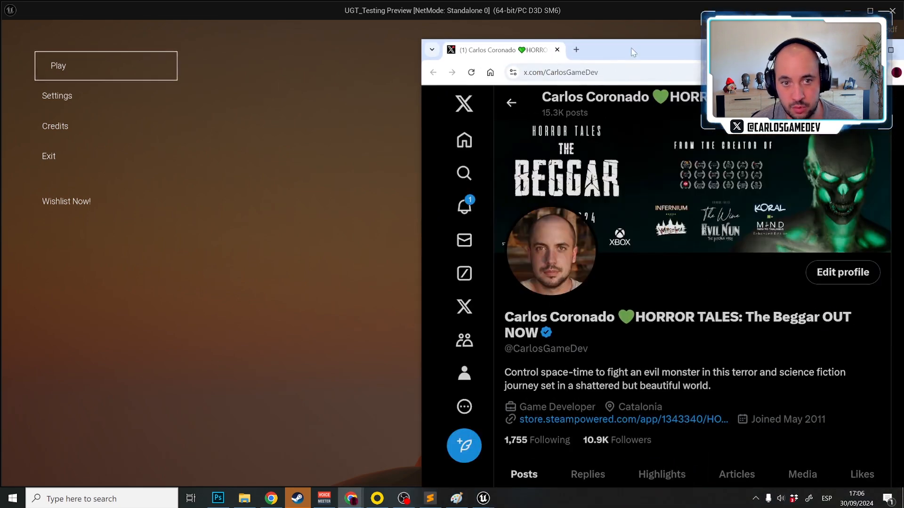
double_click(630, 47)
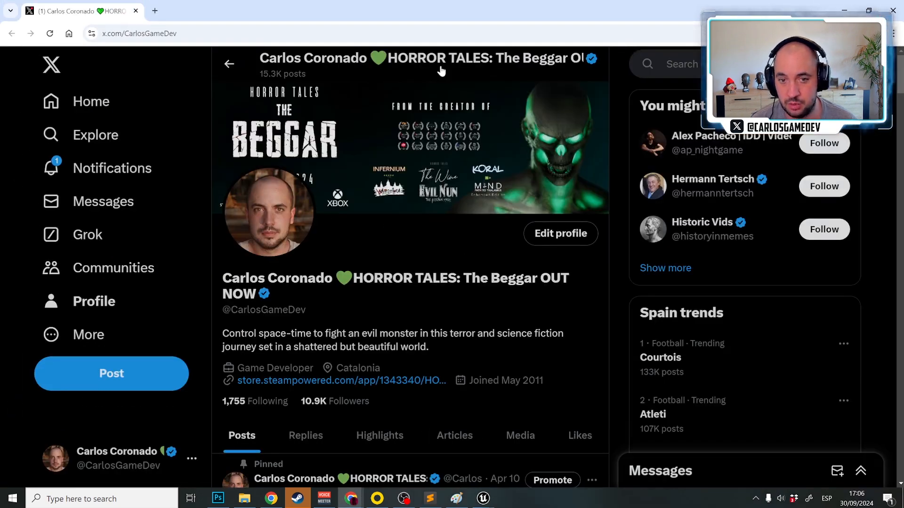
key("alt+Tab")
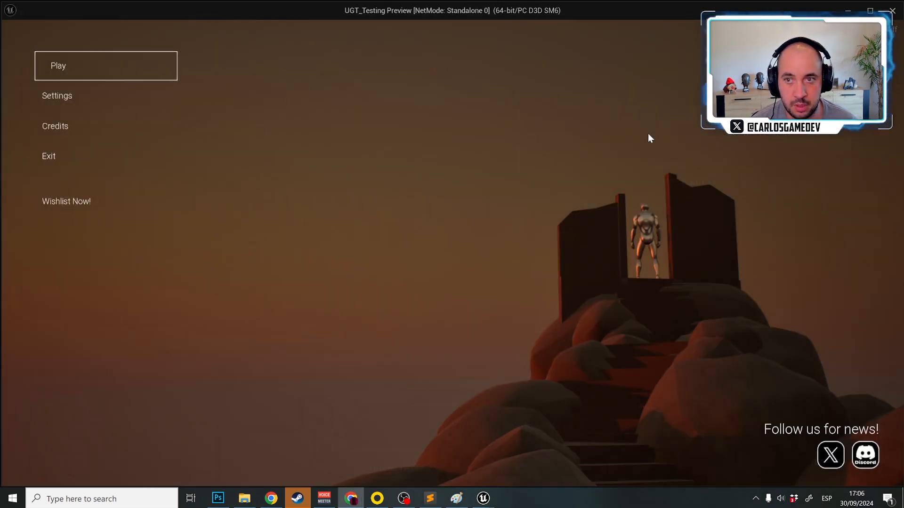
key("alt+Tab")
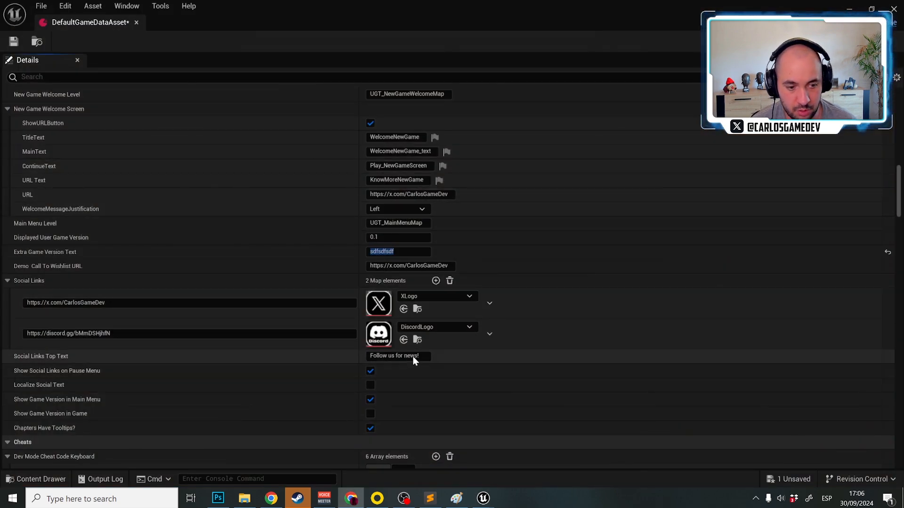
Disable Chapters Have Tooltips and check Slot 5's chapter list in the played main menu level
left_click(425, 357)
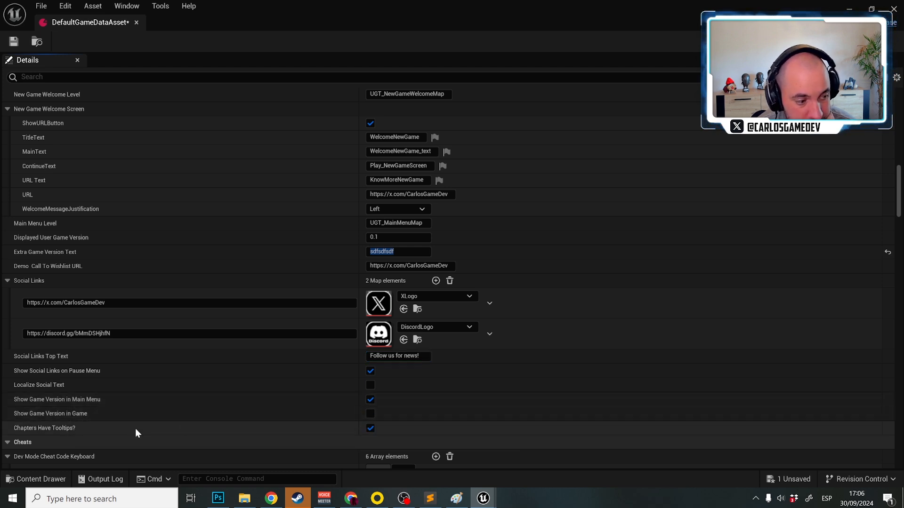
left_click(370, 428)
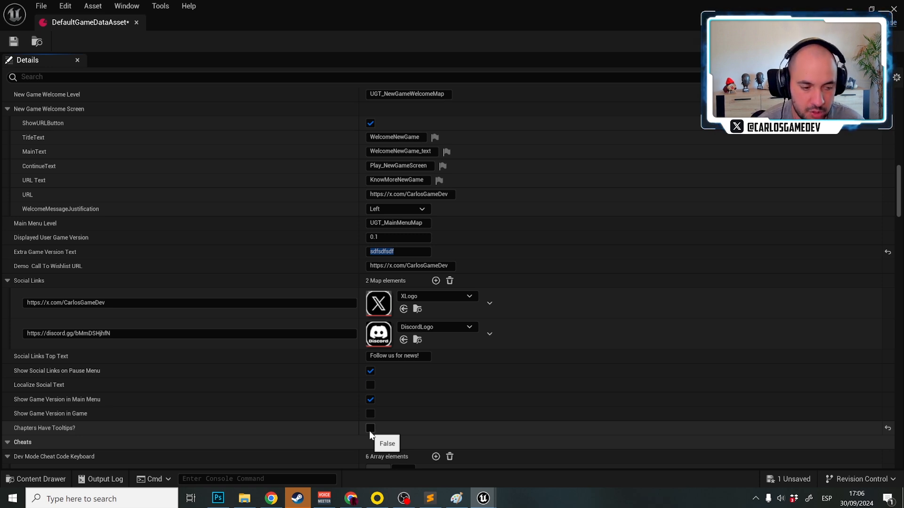
key("alt+Tab")
left_click(81, 63)
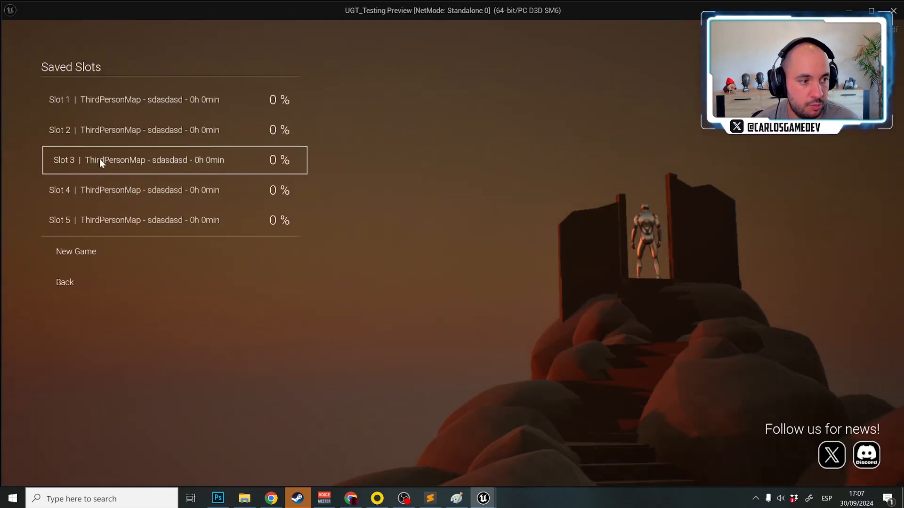
left_click(97, 228)
left_click(91, 141)
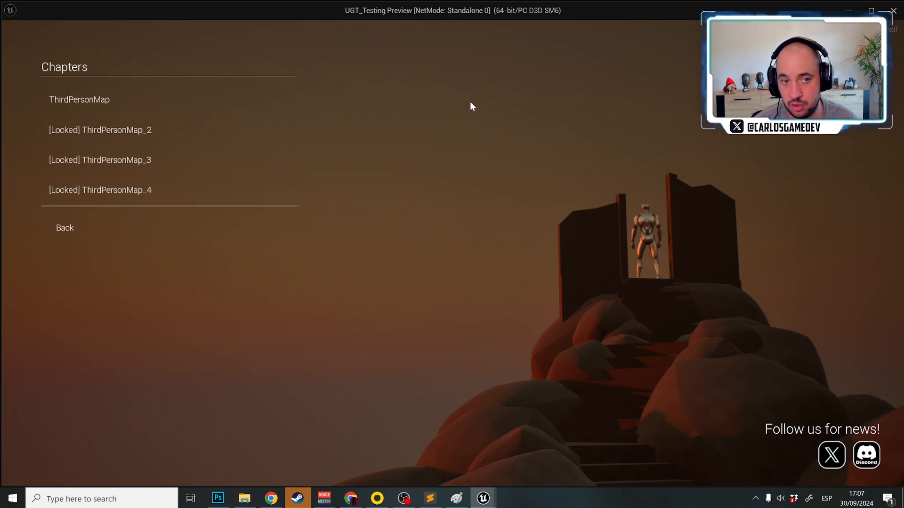
key("alt+F4")
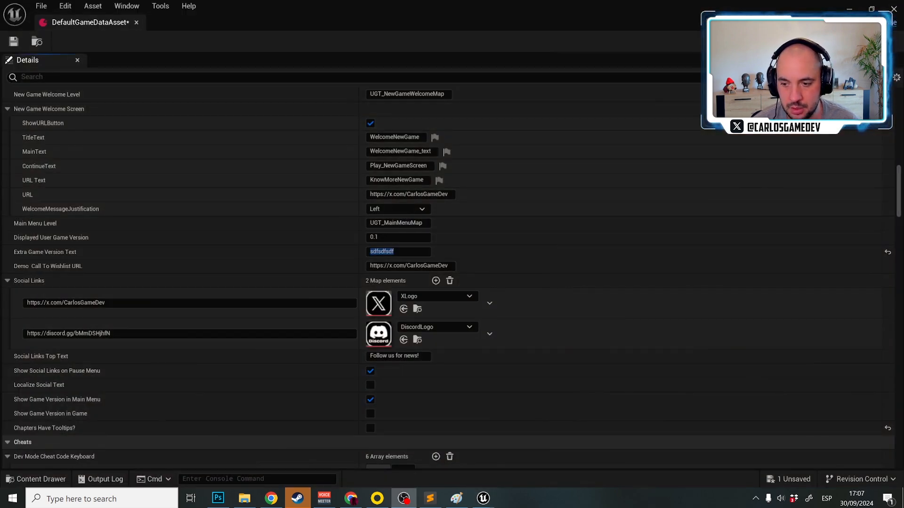
Examine the Dev Mode cheat codes for keyboard and gamepad in the Cheats settings, and close the data asset
scroll(231, 320, "down", 3)
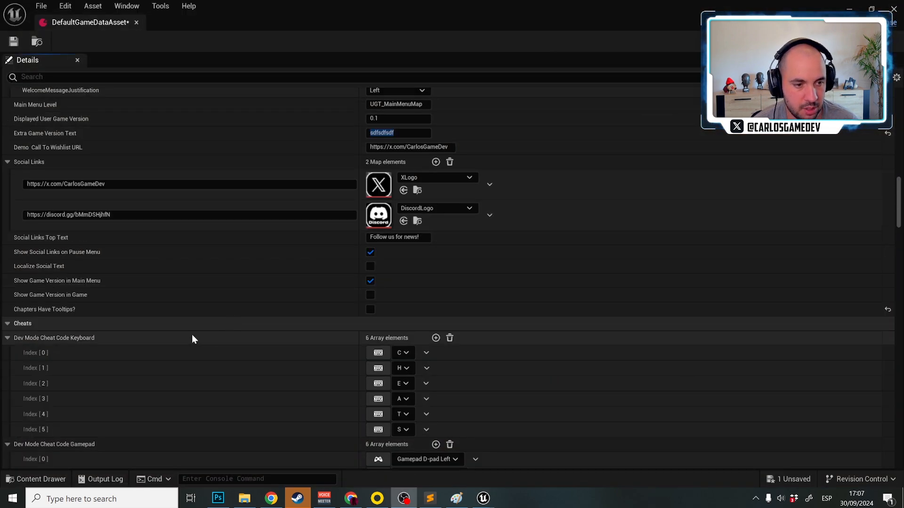
scroll(189, 335, "down", 3)
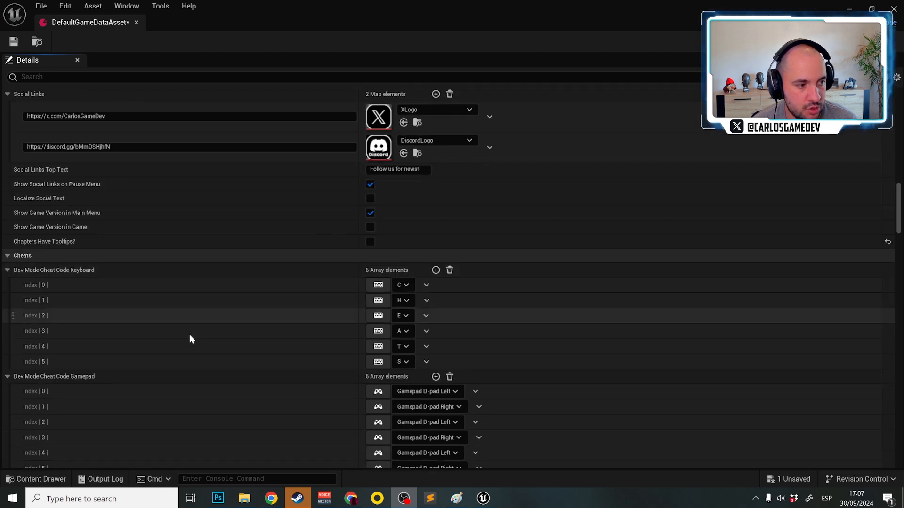
scroll(189, 334, "down", 3)
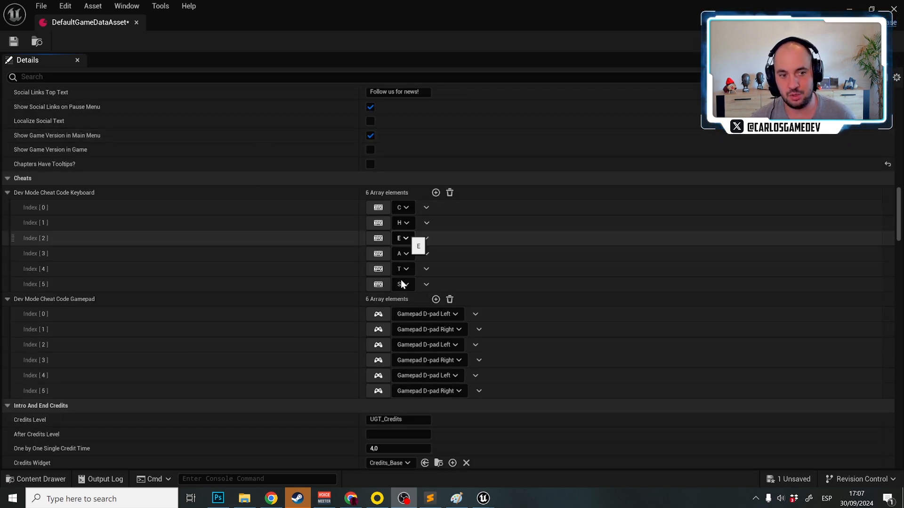
left_click(137, 22)
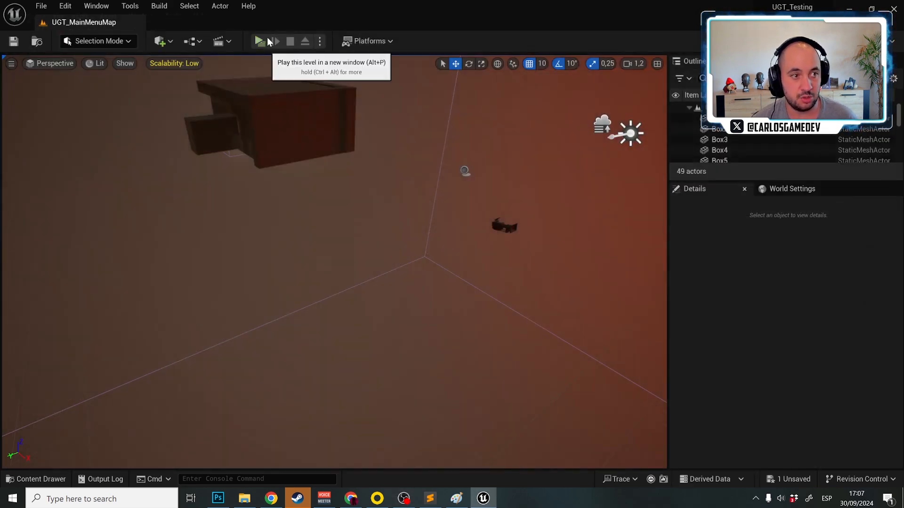
Play the main menu level and check the [DEV] TestPlatform and ApplyPlatform options in its Settings
left_click(259, 42)
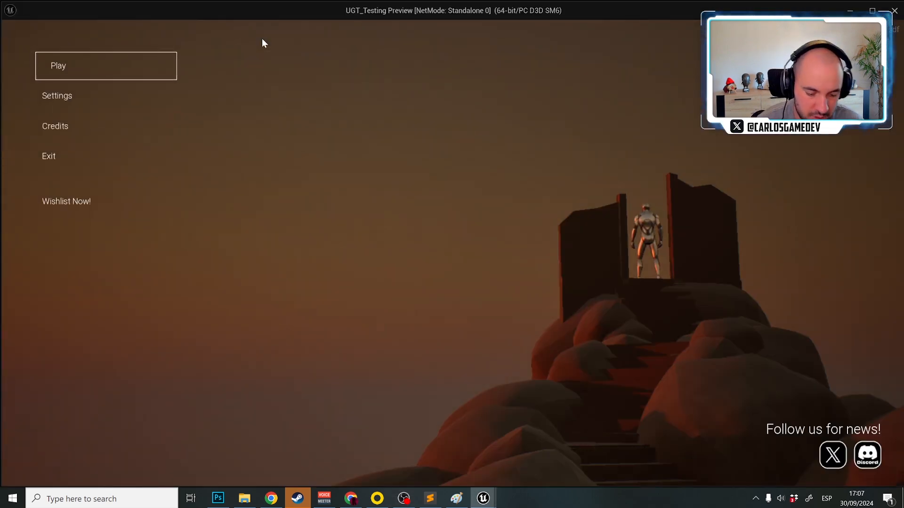
key("Down")
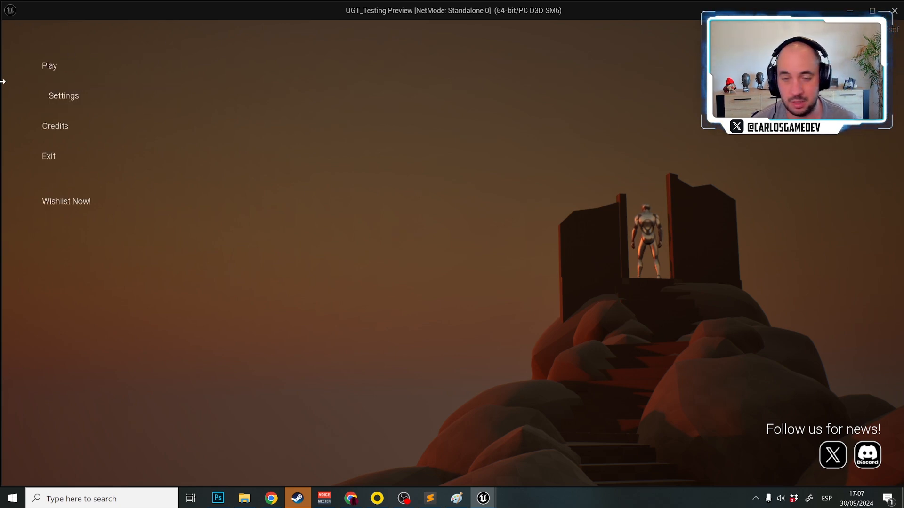
left_click(65, 96)
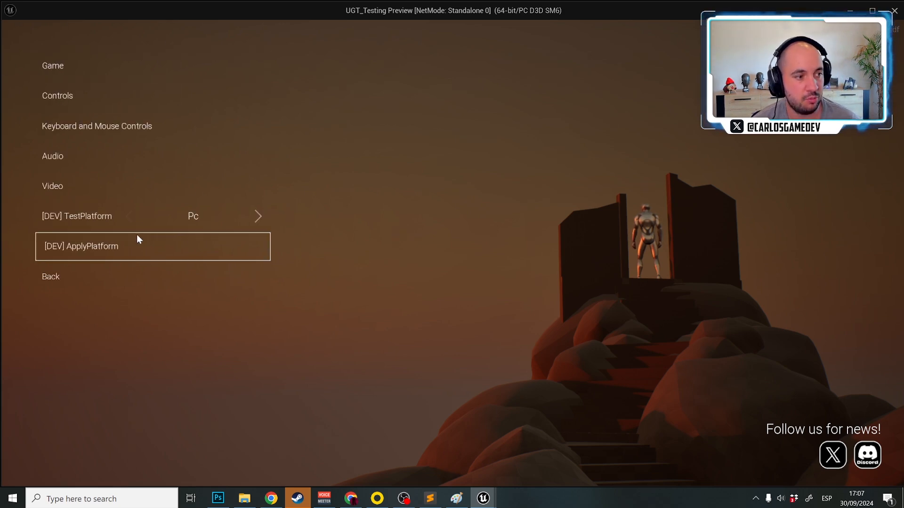
mouse_move(95, 222)
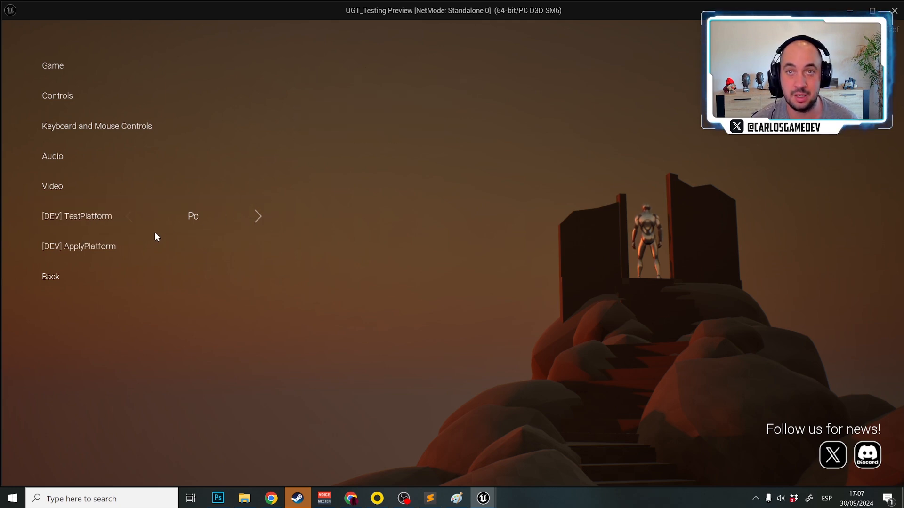
left_click(60, 276)
Check Slot 5's dev options and its save slot configuration in the played menu, and stop the preview
left_click(63, 66)
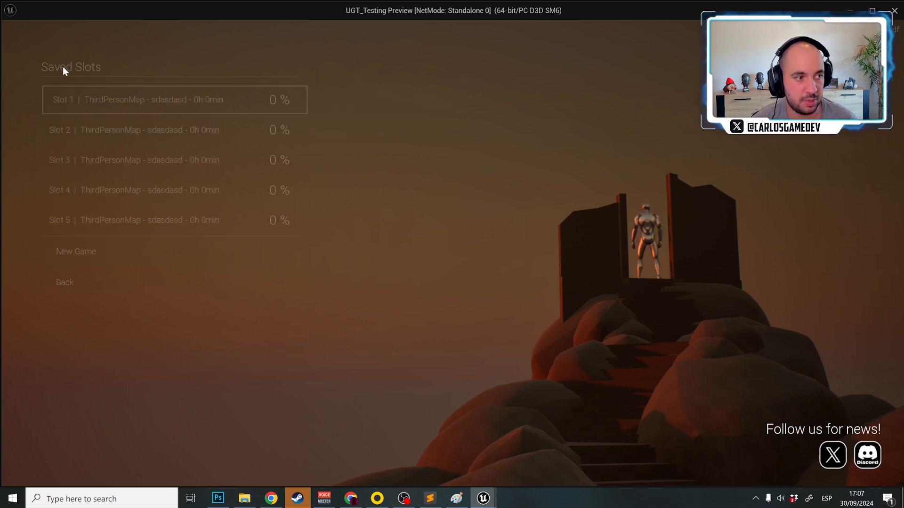
left_click(98, 230)
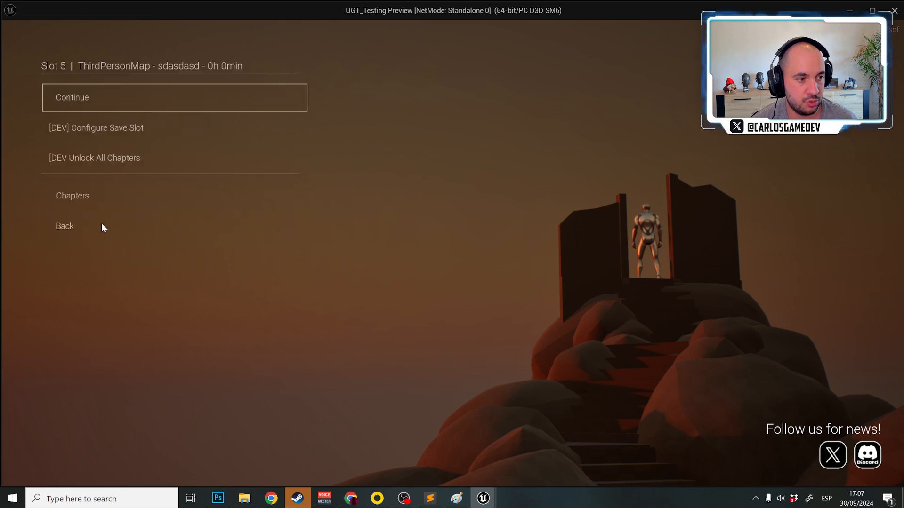
left_click(108, 136)
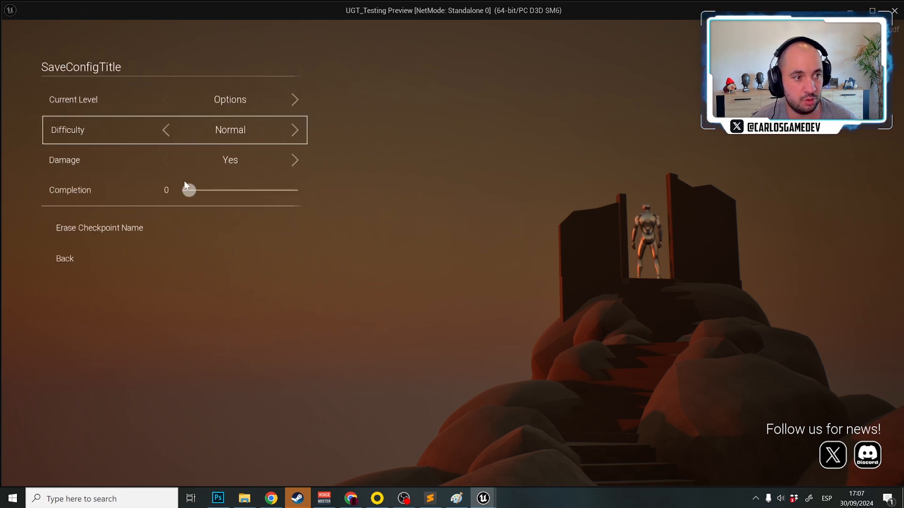
left_click(72, 253)
left_click(75, 226)
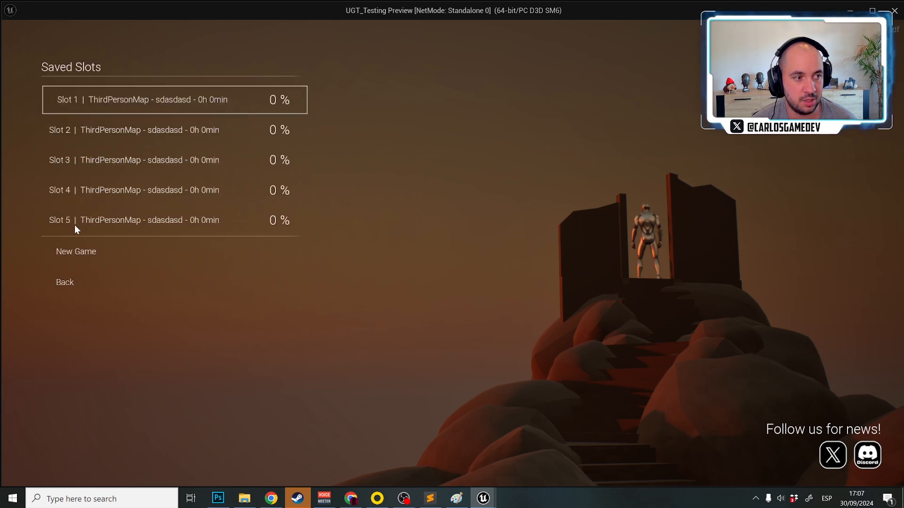
left_click(76, 275)
key("Escape")
Open Level1, play it to view the in-game Cheats and dev menu, and end the preview
left_click(42, 5)
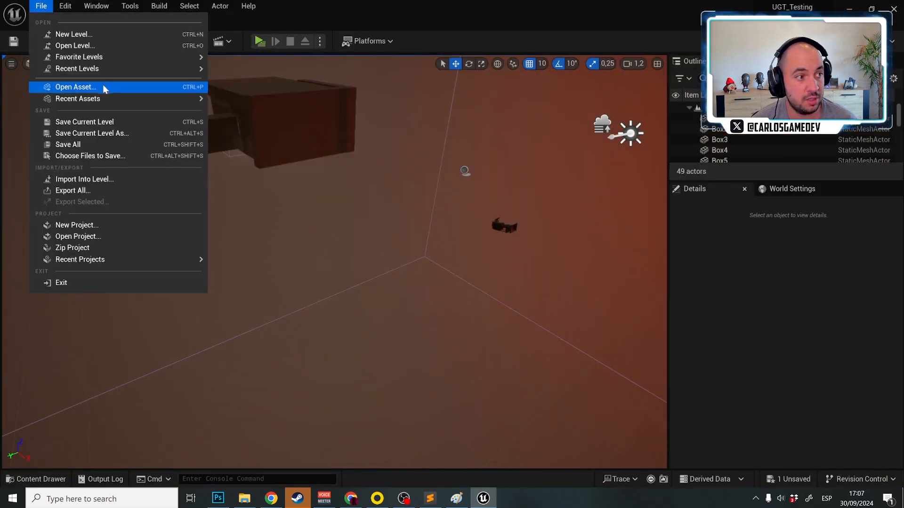
mouse_move(112, 69)
left_click(269, 85)
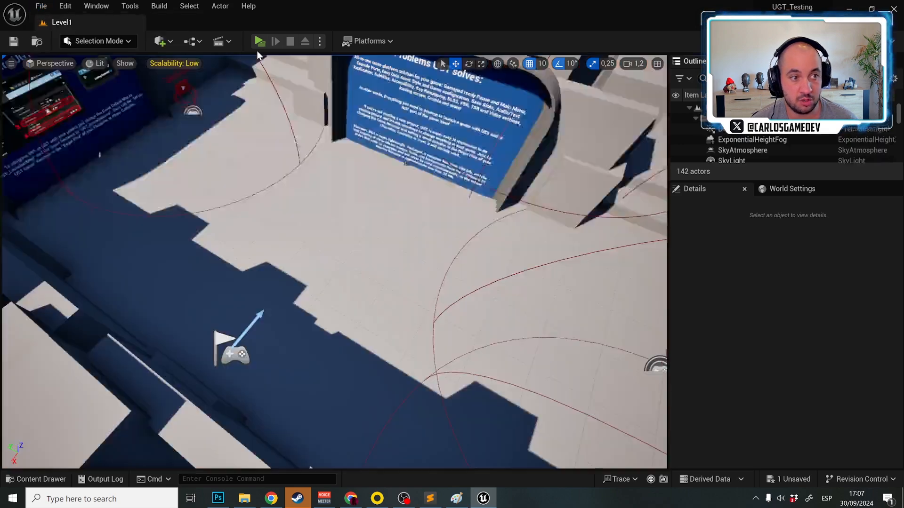
left_click(260, 41)
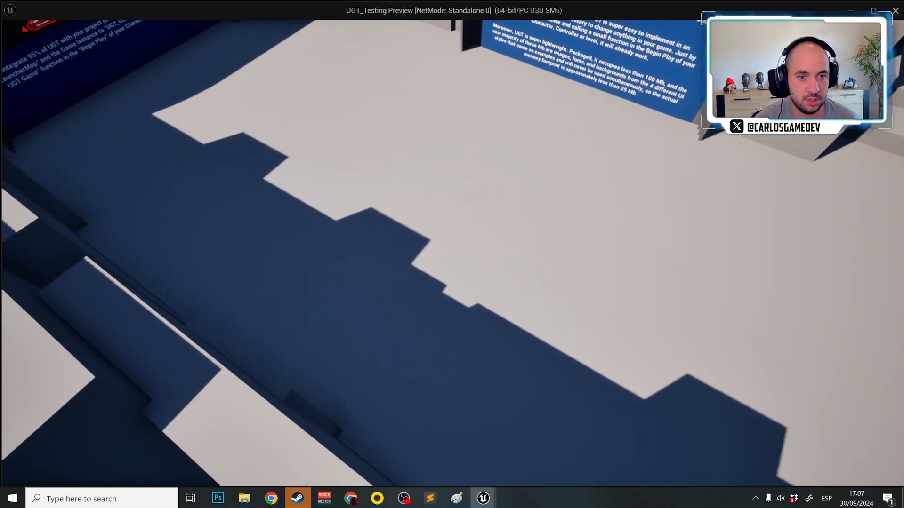
key("F1")
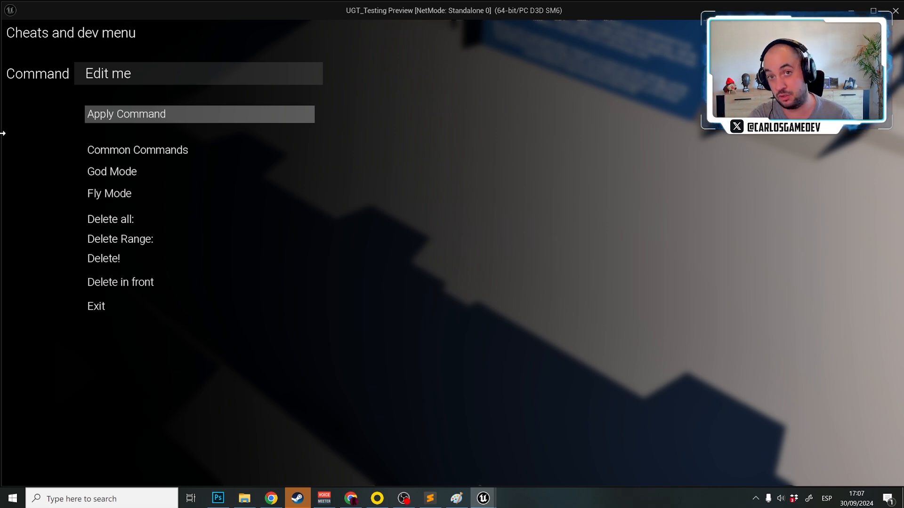
key("Escape")
Reopen DefaultGameDataAsset and examine the credits level, credit time and credits widget under Intro And End Credits
key("ctrl+space")
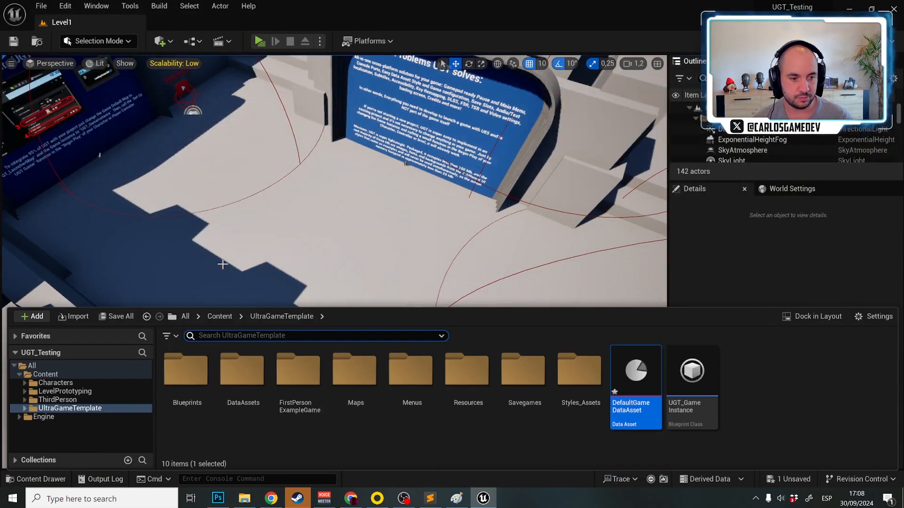
double_click(628, 426)
scroll(325, 352, "down", 3)
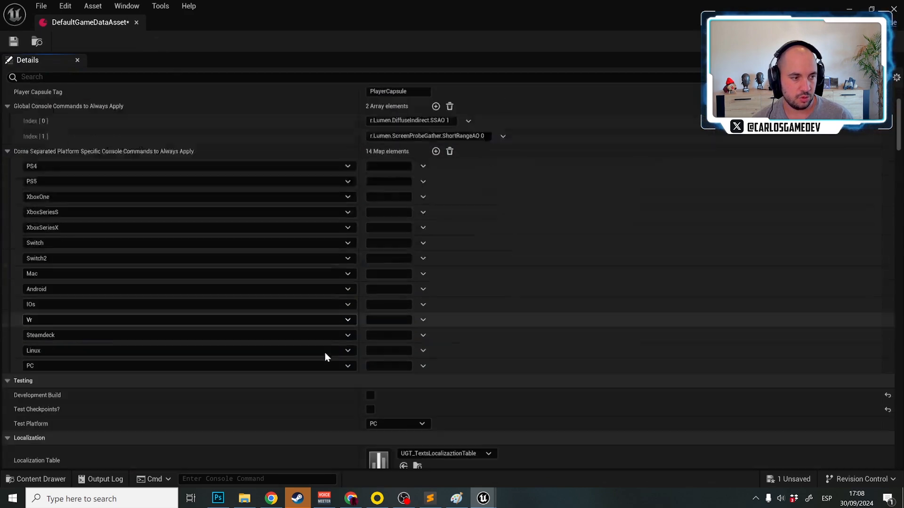
scroll(451, 342, "down", 15)
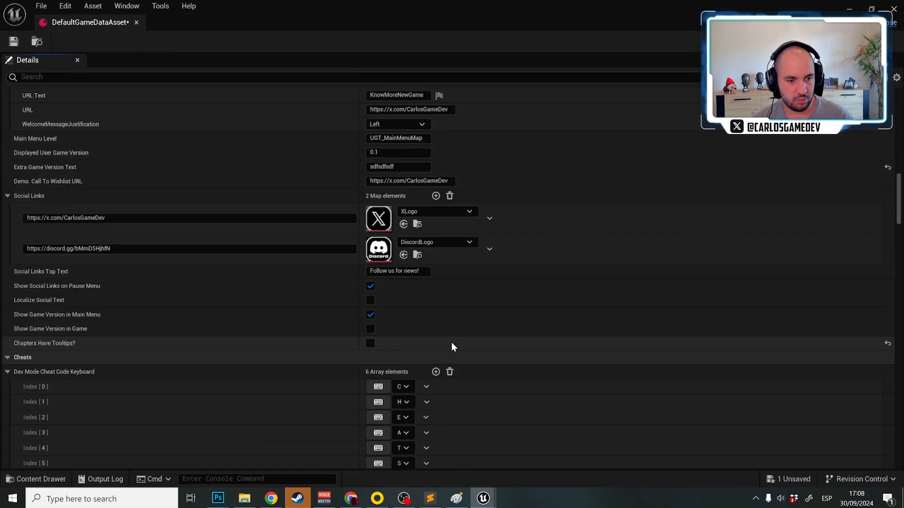
scroll(451, 342, "down", 12)
scroll(462, 208, "up", 3)
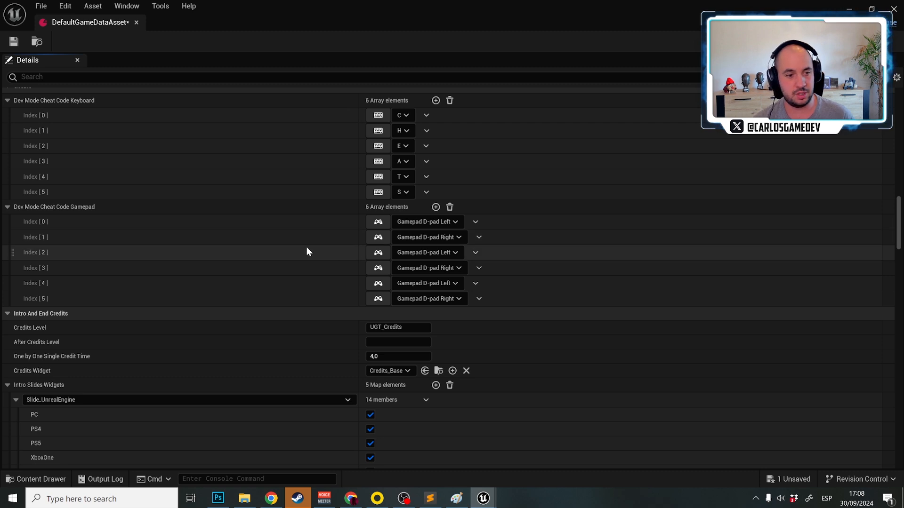
scroll(156, 296, "down", 3)
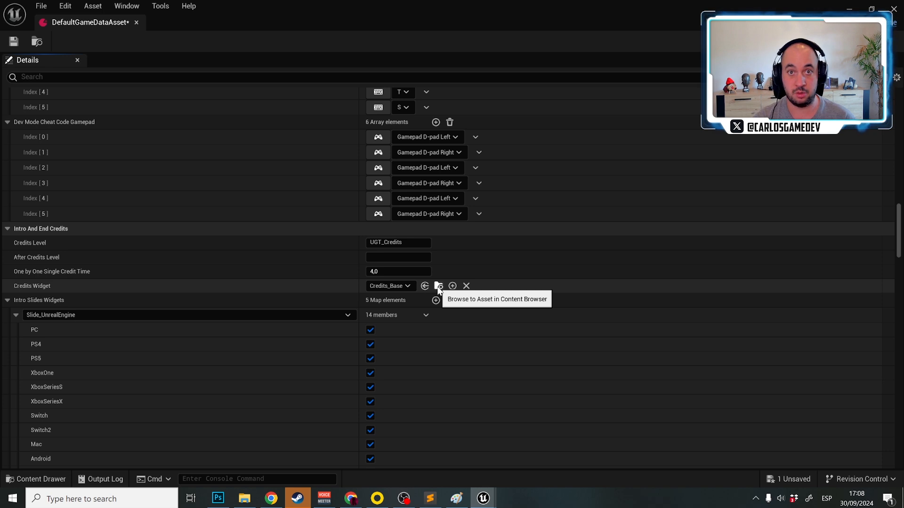
Examine which platforms are enabled for each slide in Intro Slides Widgets, and return to the Testing settings
scroll(45, 155, "down", 5)
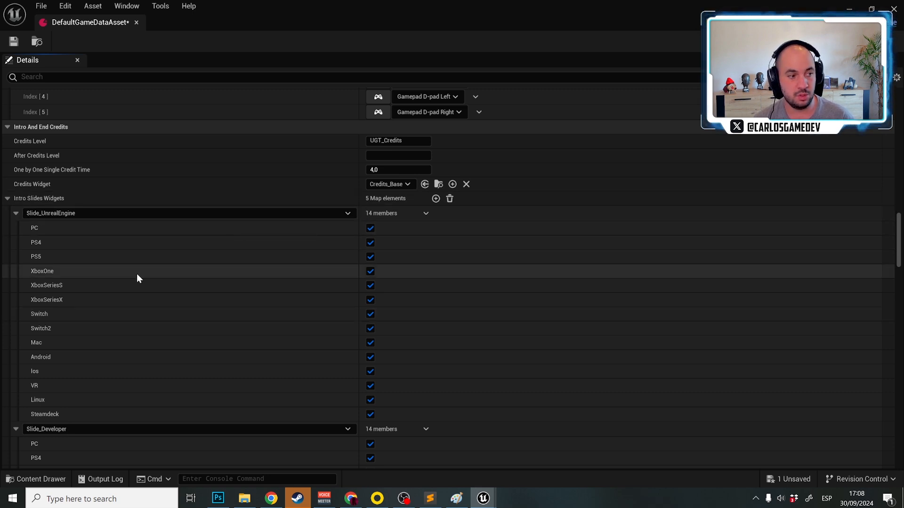
scroll(137, 275, "down", 14)
scroll(137, 276, "down", 9)
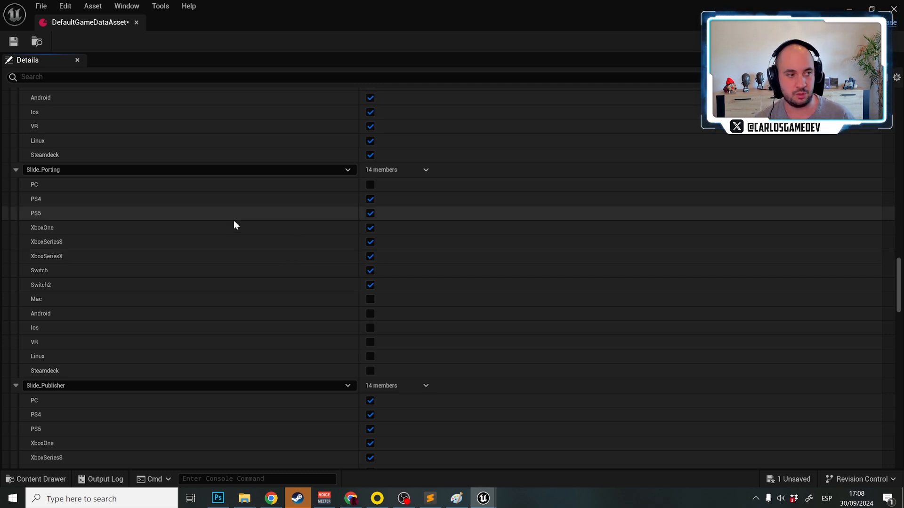
scroll(179, 208, "up", 10)
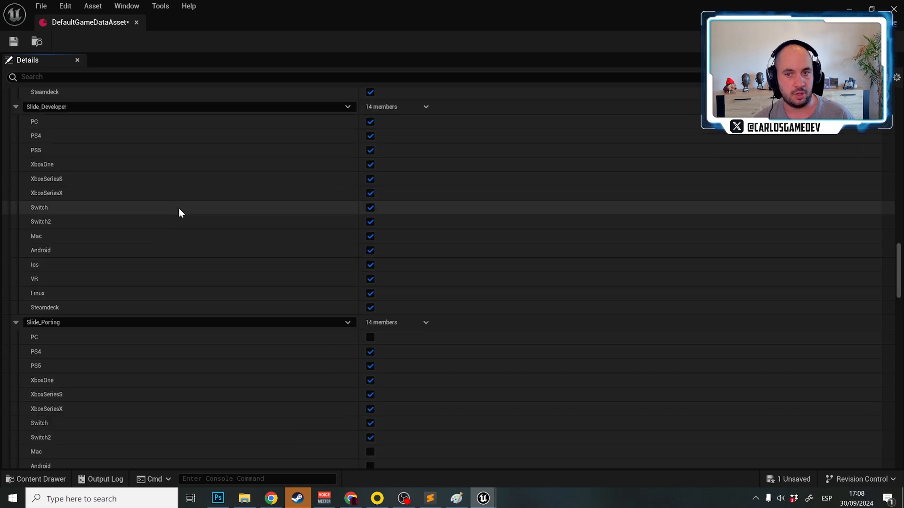
scroll(178, 208, "up", 15)
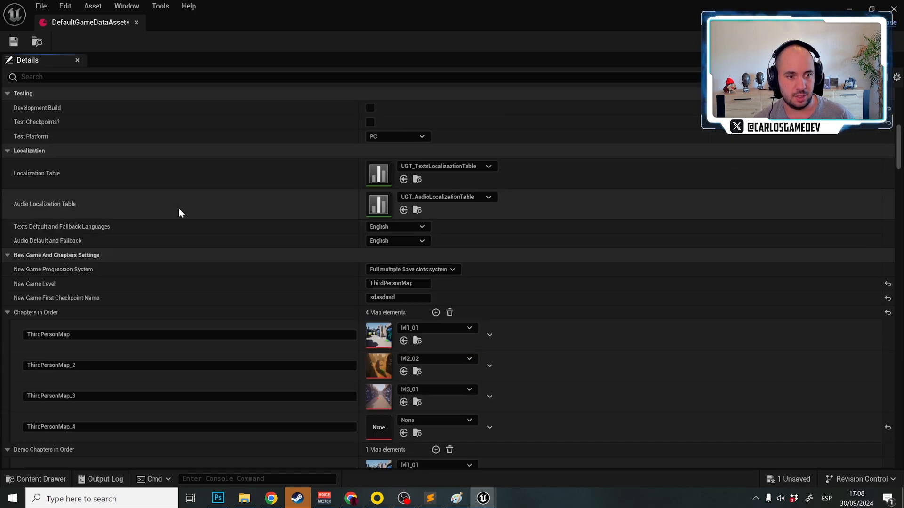
Shrink the data asset window, open UGT_LauncherMap and play it to check the intro slides for PC
double_click(197, 22)
left_click(49, 5)
mouse_move(117, 67)
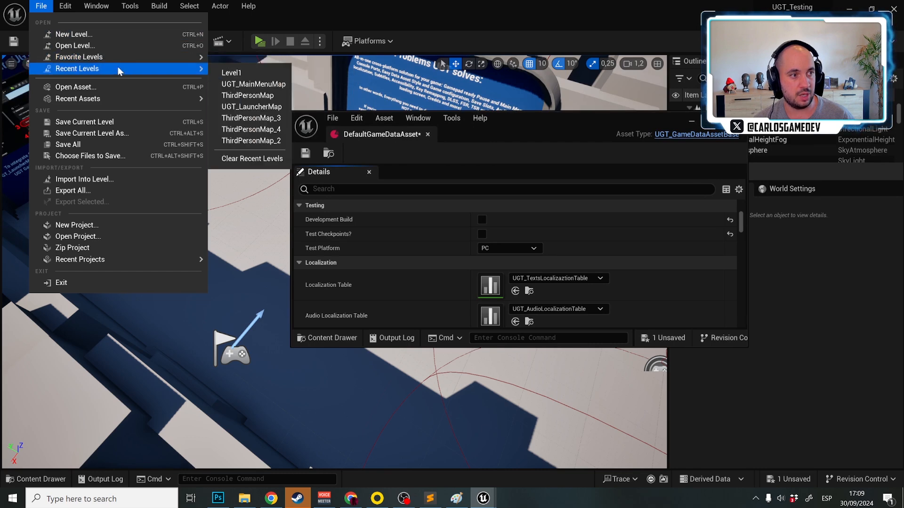
left_click(260, 108)
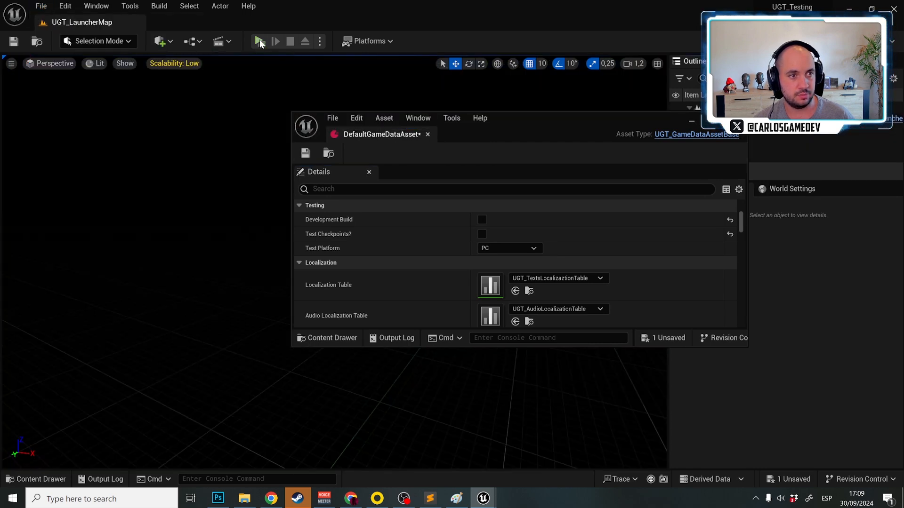
left_click(258, 39)
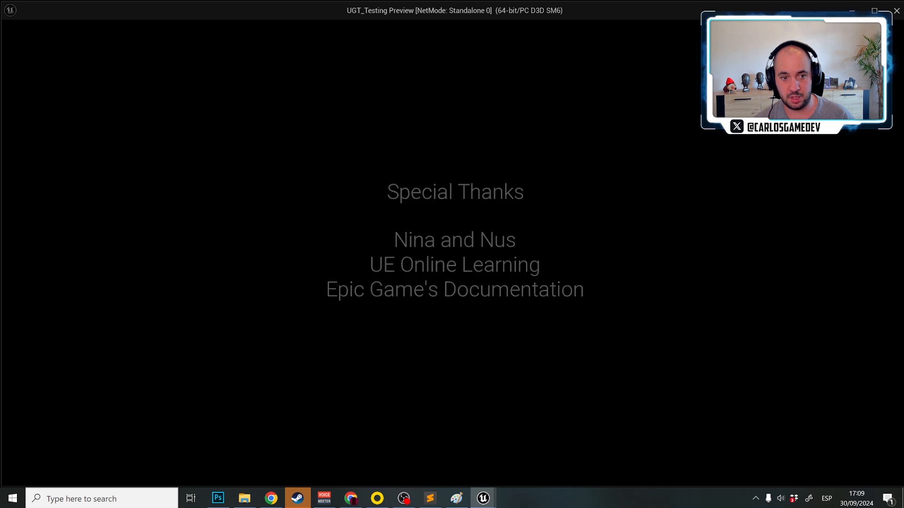
key("Escape")
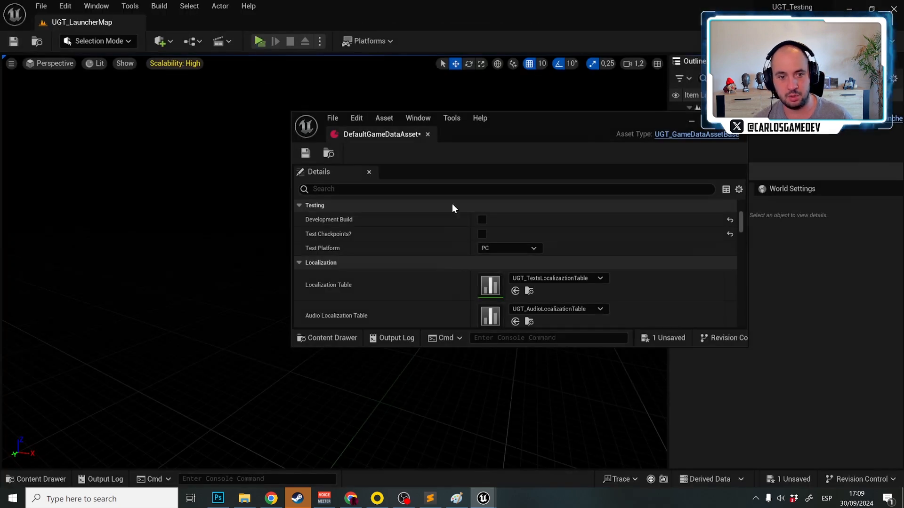
Try PS4 as the Test Platform and play the launcher level to check its intro slides
left_click(534, 249)
left_click(516, 268)
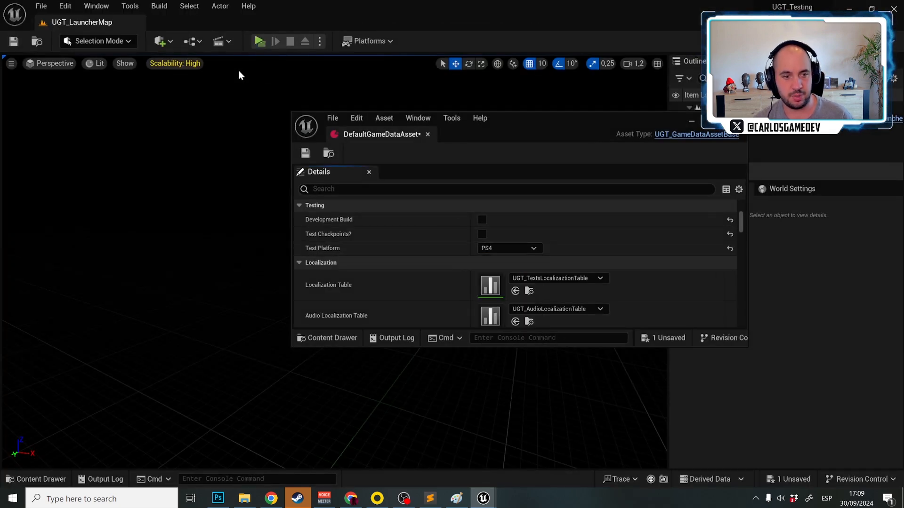
left_click(260, 41)
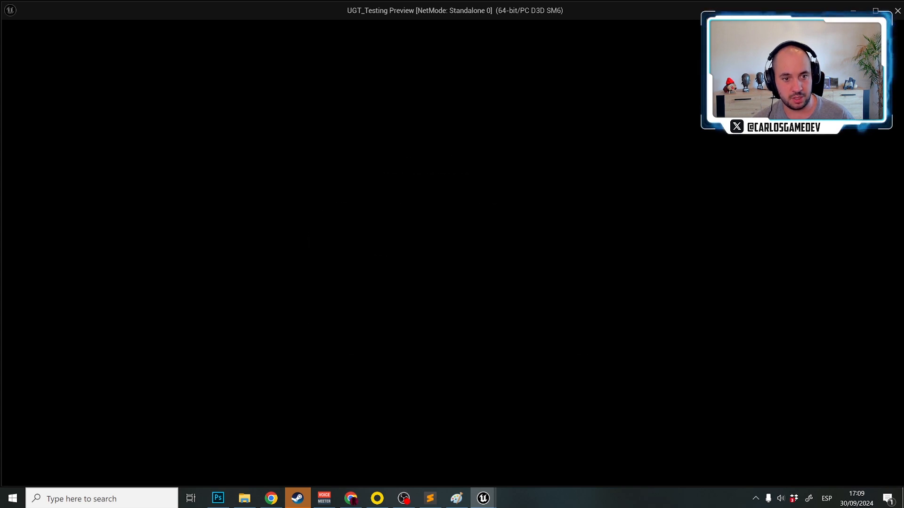
key("Escape")
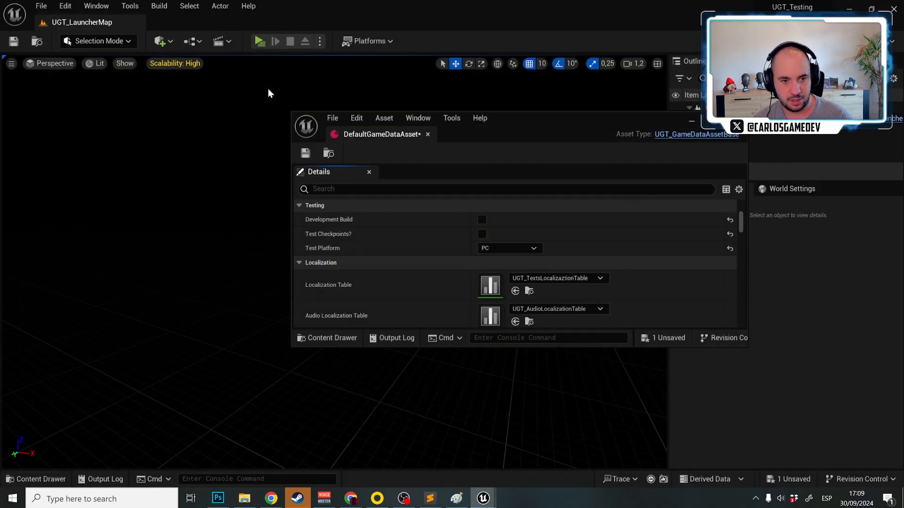
Enable Development Build, set Test Platform to PS4 and play the launcher level to check the intro slides
left_click(481, 219)
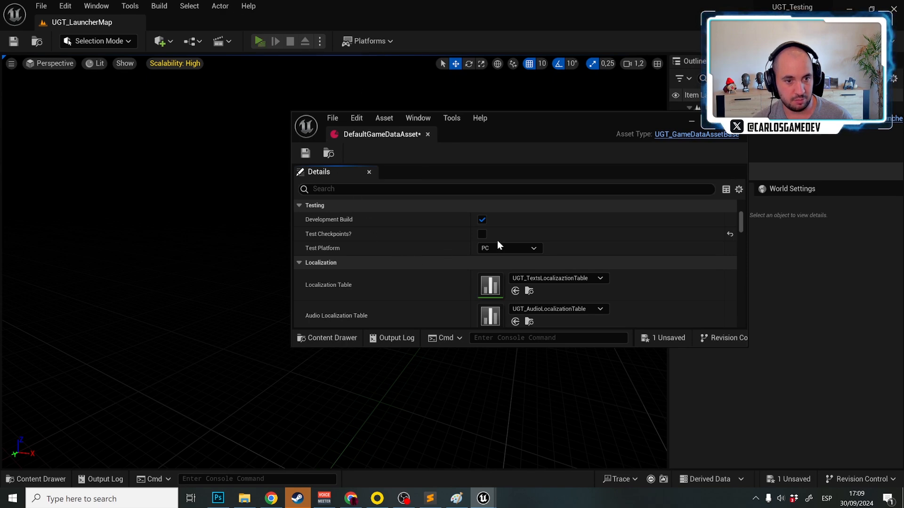
left_click(511, 248)
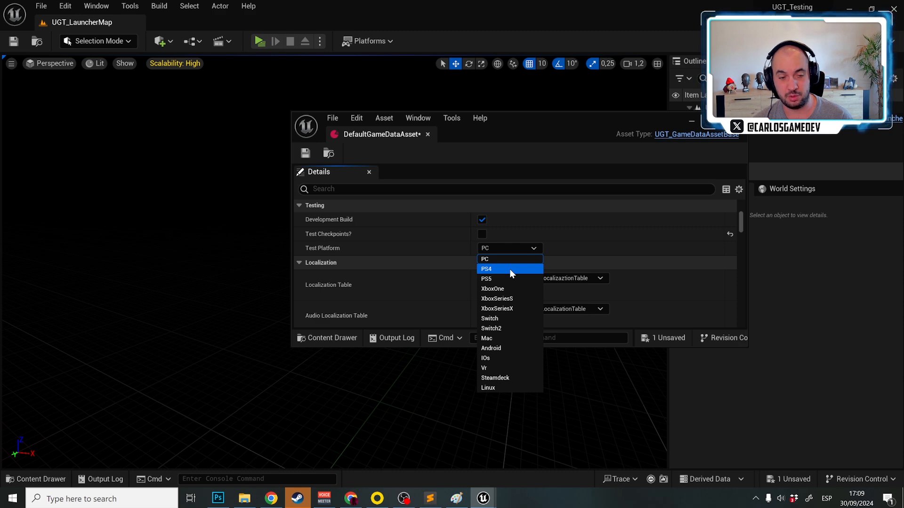
left_click(509, 269)
left_click(259, 41)
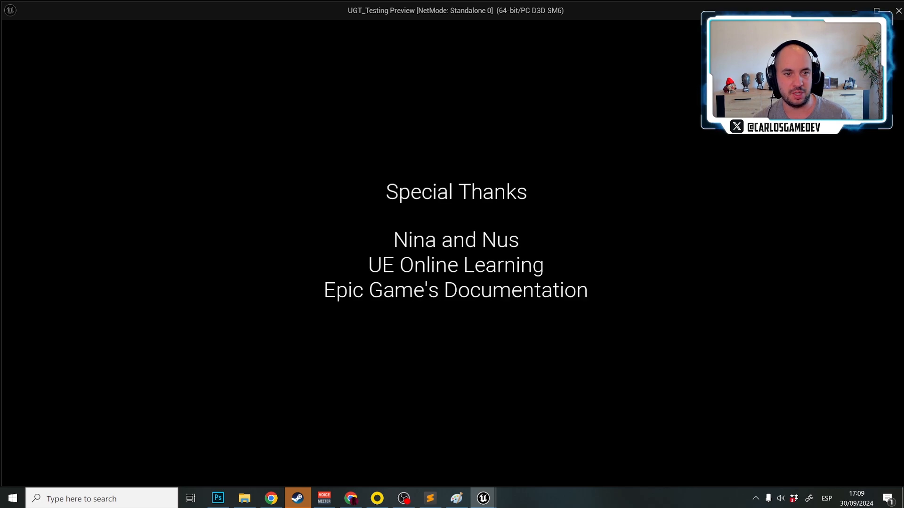
key("Escape")
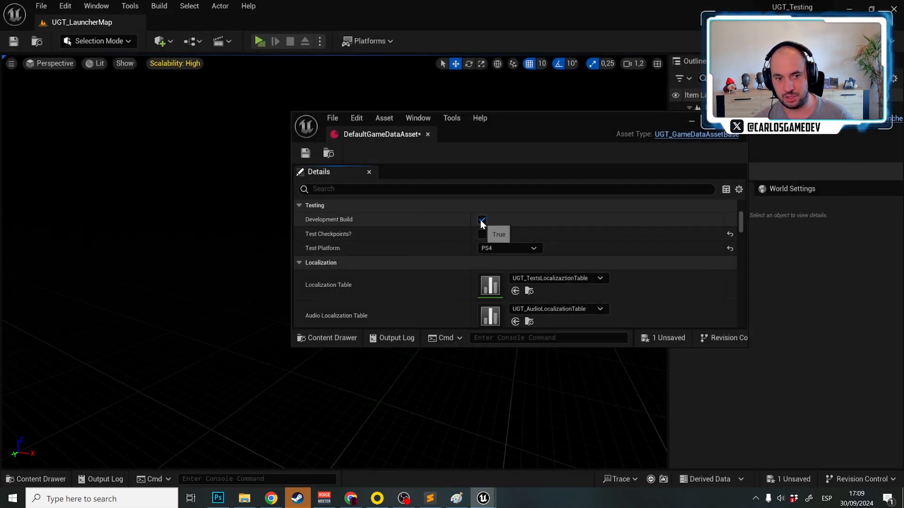
Maximize the data asset window and go past Intro Slides Duration to the Shader Compilation settings
double_click(504, 134)
scroll(276, 355, "down", 15)
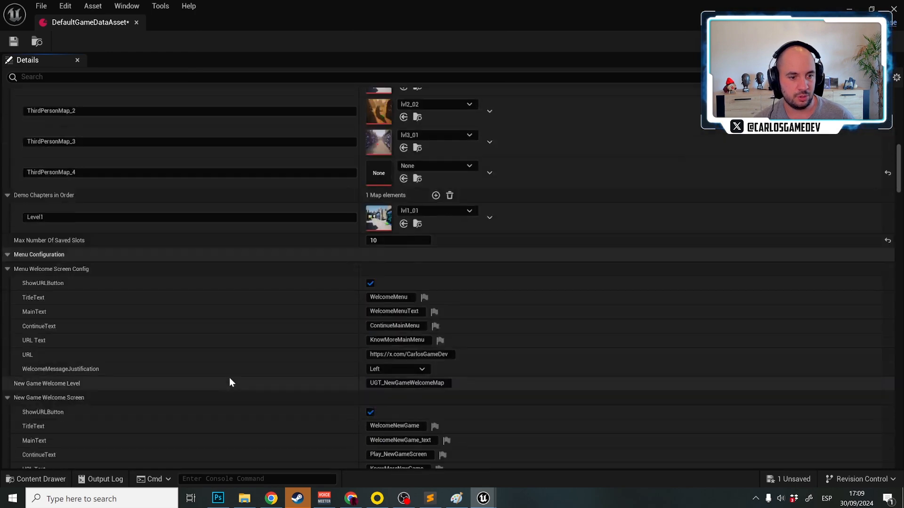
scroll(230, 378, "down", 20)
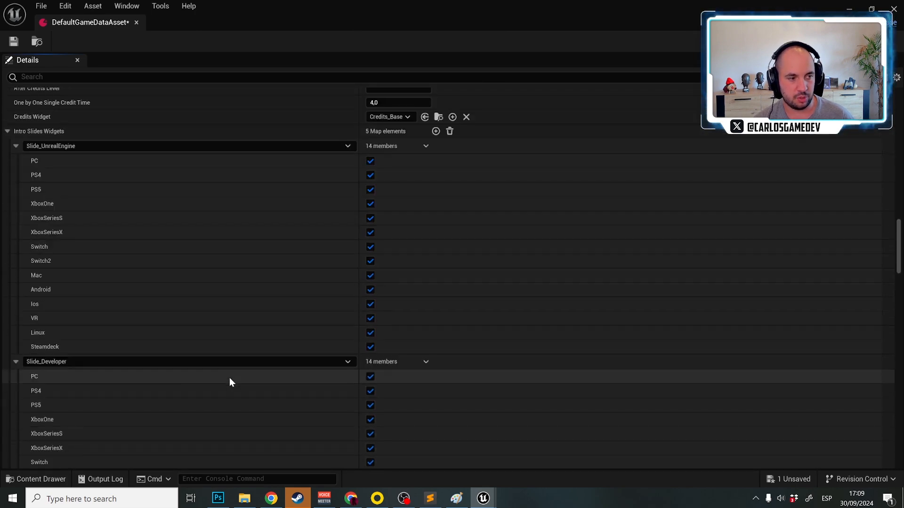
scroll(229, 379, "down", 20)
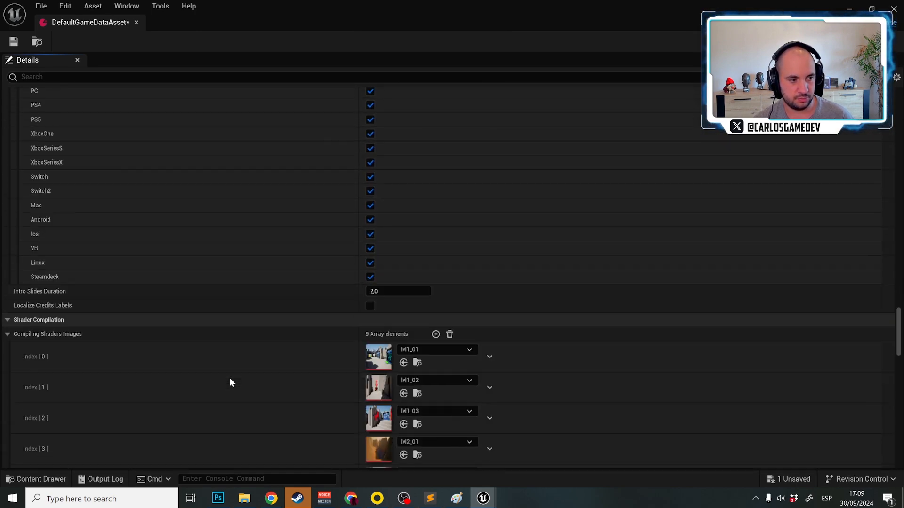
Examine the Localize Credits Labels option, the Compiling Shaders Images and the Shader Compilation Time Per Level setting
scroll(230, 378, "up", 8)
scroll(230, 378, "down", 7)
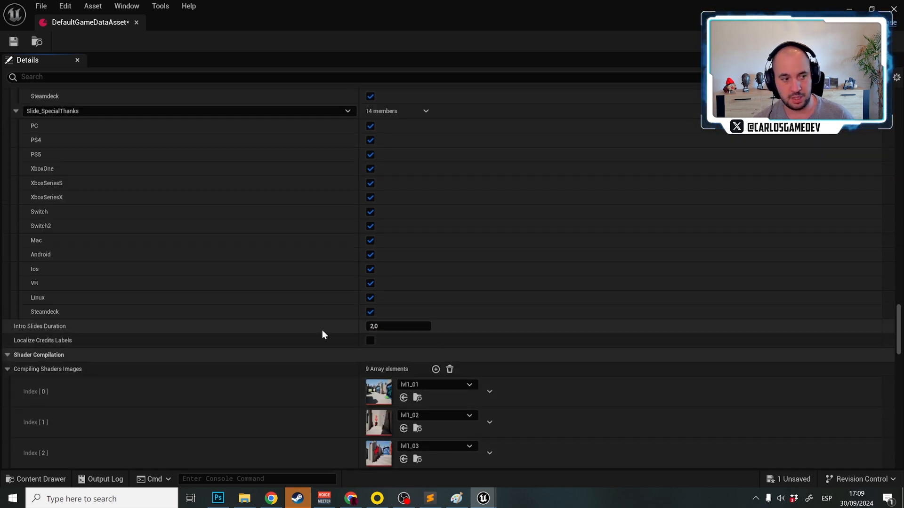
mouse_move(66, 342)
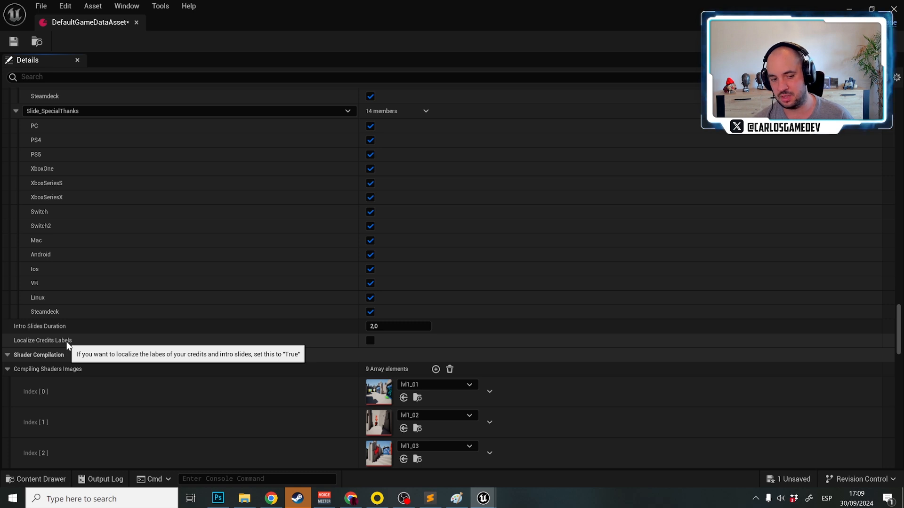
scroll(68, 346, "down", 3)
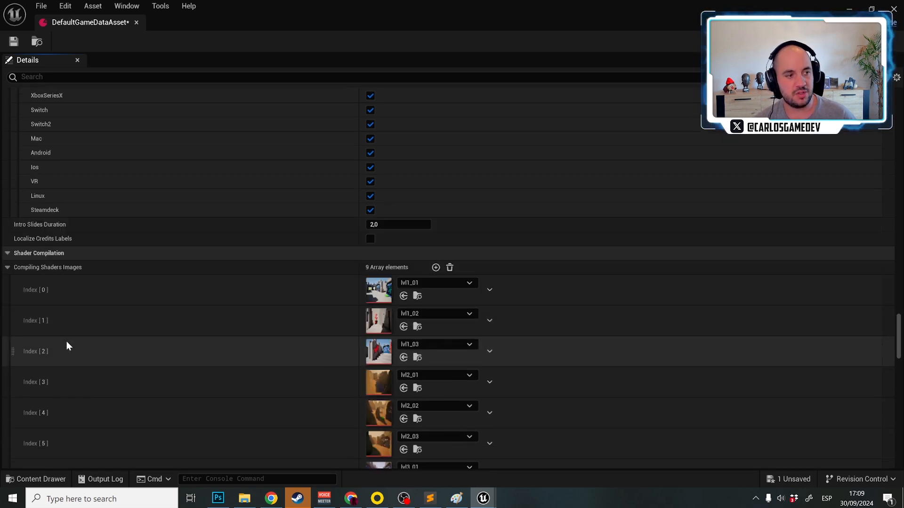
scroll(248, 298, "down", 3)
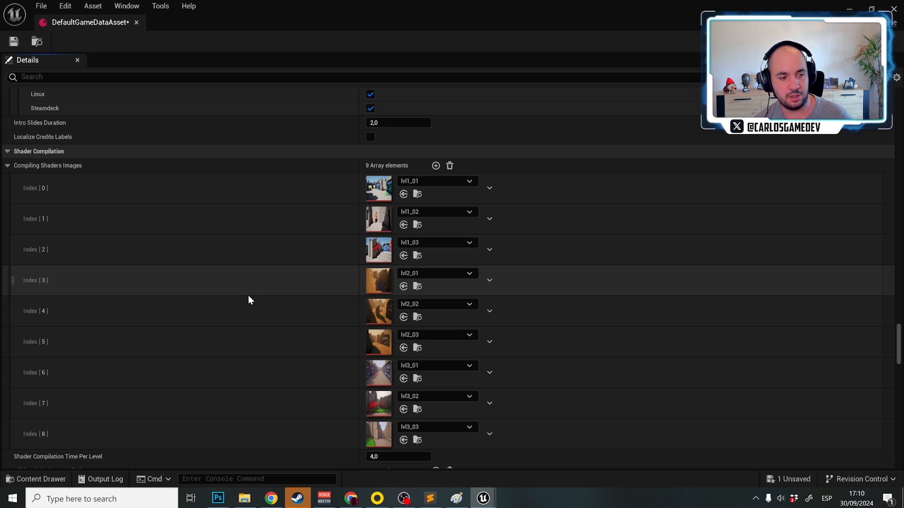
scroll(296, 337, "down", 3)
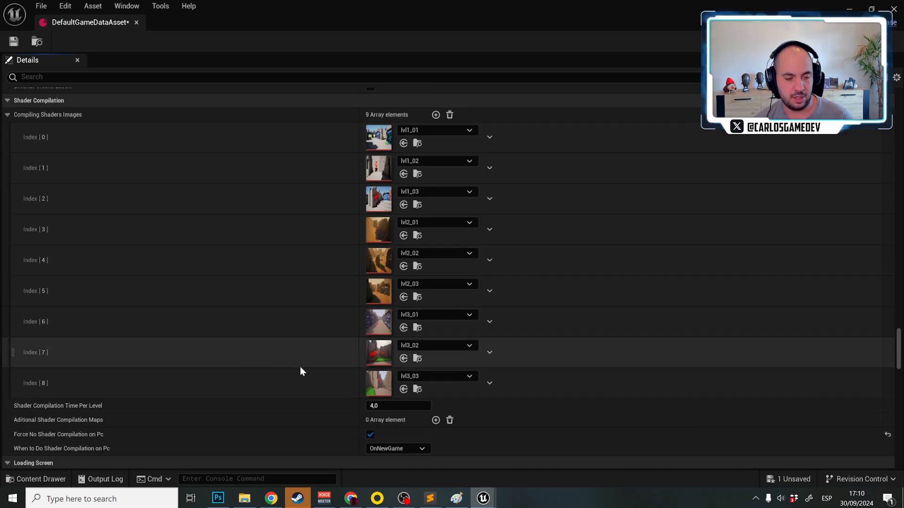
left_click(376, 407)
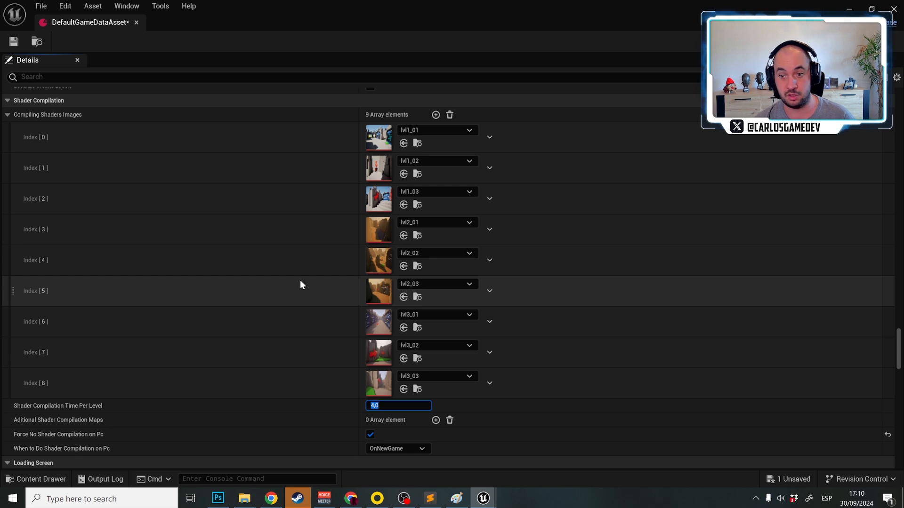
scroll(300, 280, "down", 3)
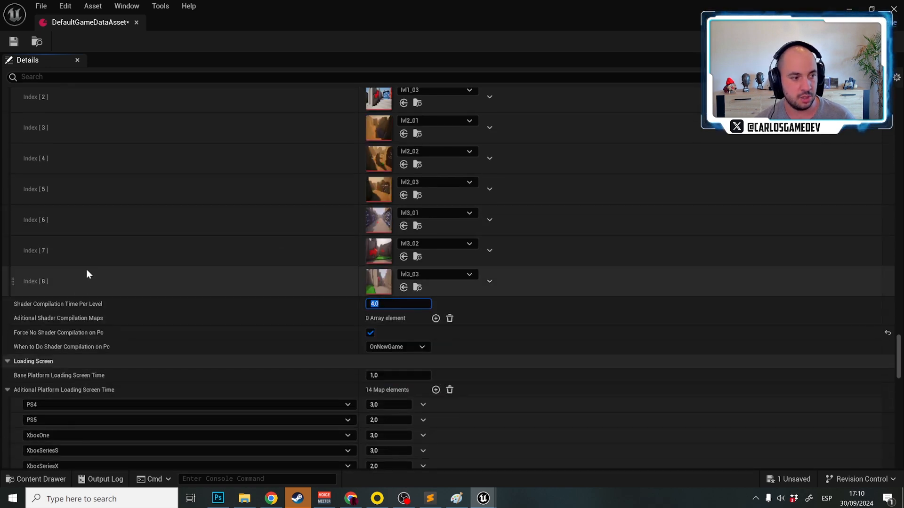
scroll(92, 266, "down", 1)
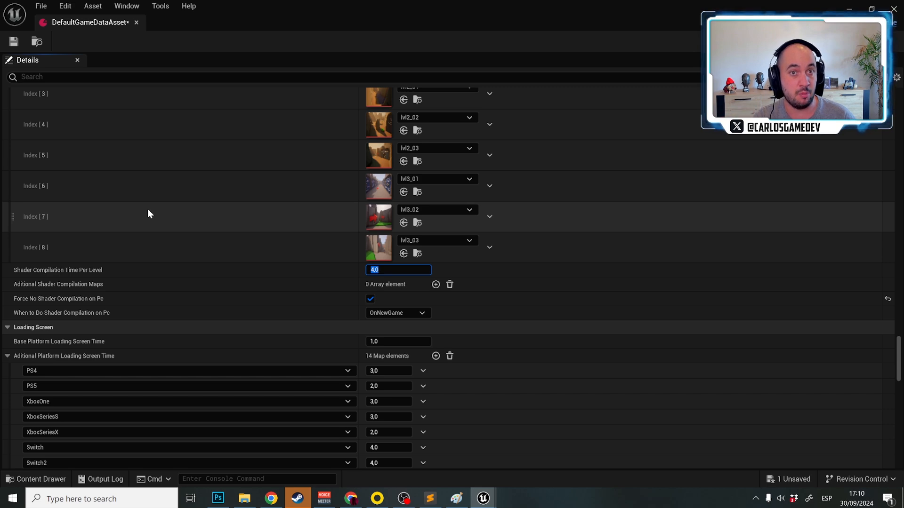
Go back to the Chapters in Order maps, then return to the Shader Compilation settings for comparison
scroll(252, 324, "up", 15)
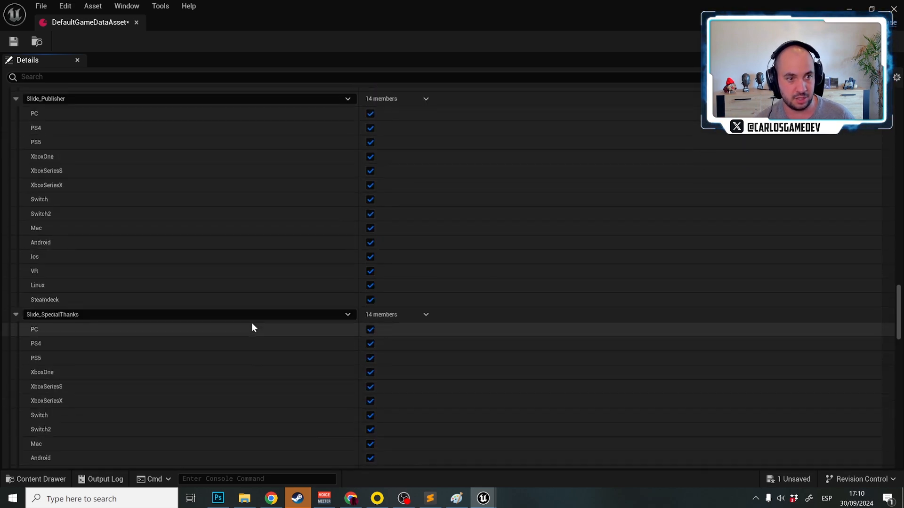
scroll(251, 324, "up", 15)
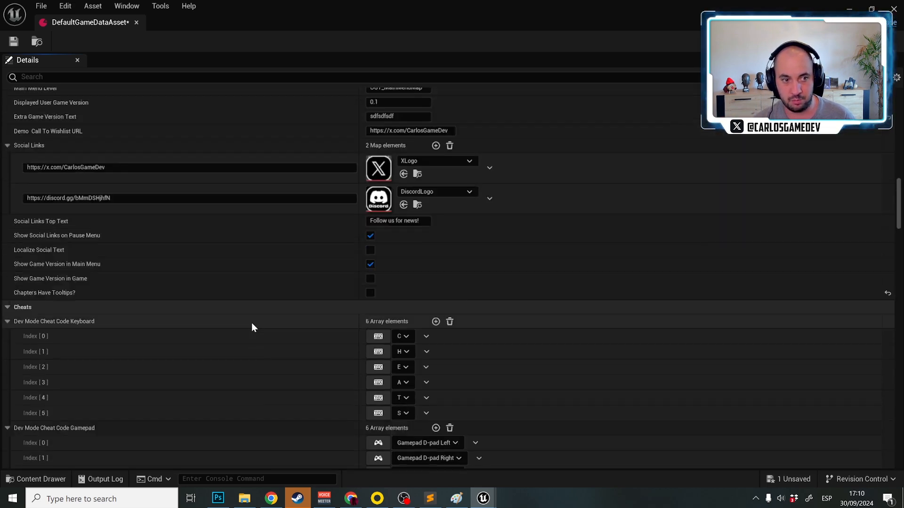
scroll(251, 323, "up", 5)
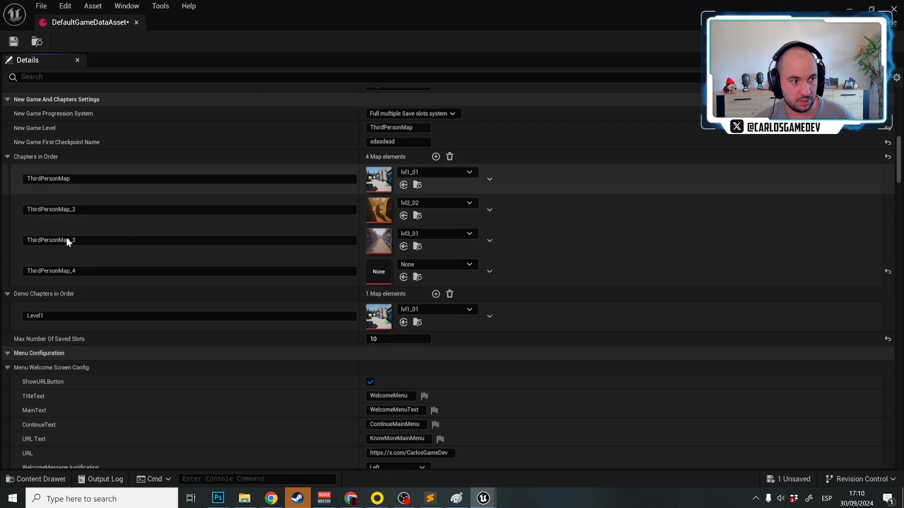
scroll(80, 236, "down", 20)
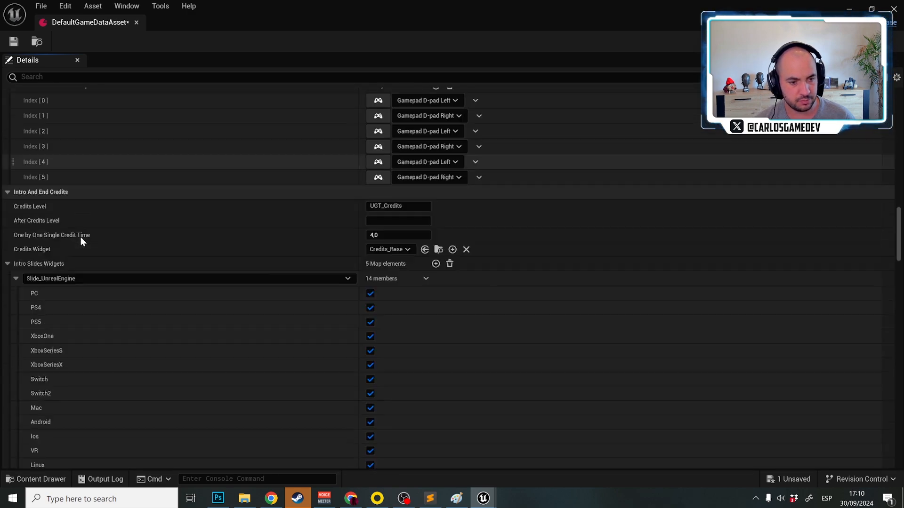
scroll(81, 236, "down", 15)
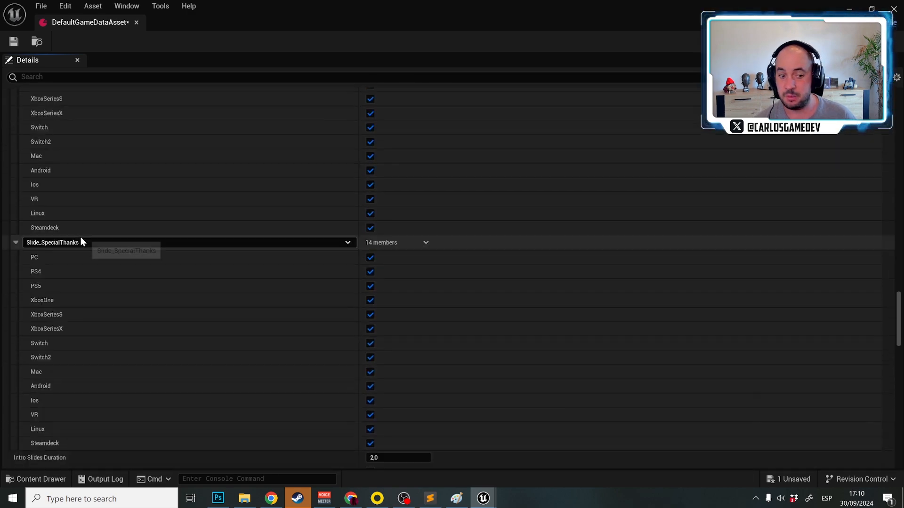
scroll(80, 236, "down", 6)
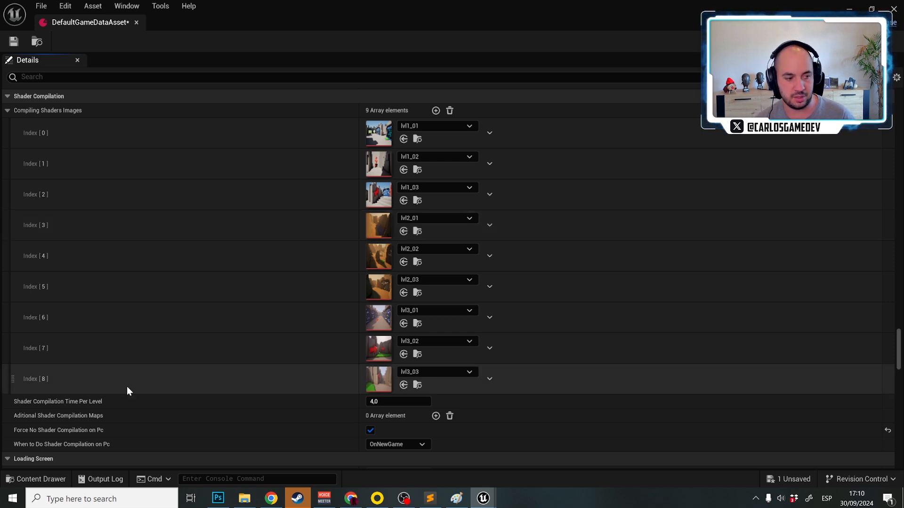
Check the choices for When to Do Shader Compilation on Pc and review the Loading Screen times per platform and the Loading Screen Tips
scroll(121, 423, "down", 1)
scroll(121, 423, "down", 1)
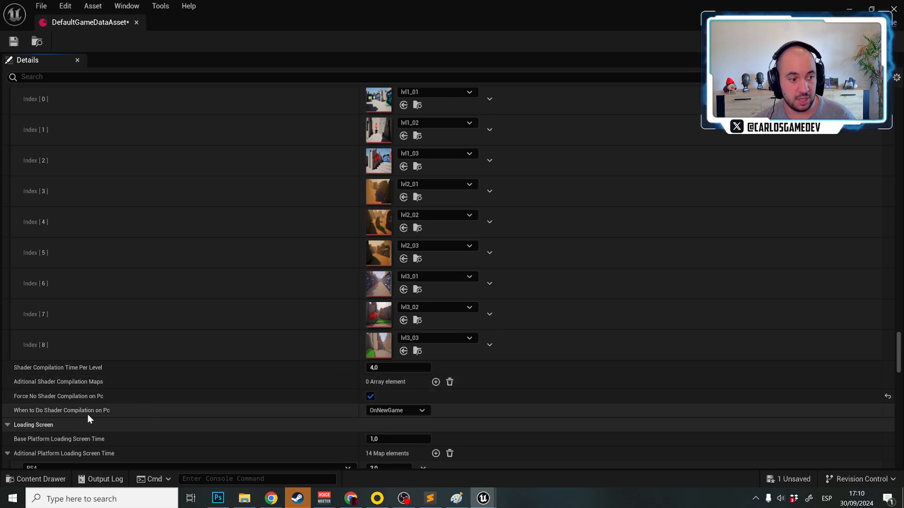
left_click(396, 411)
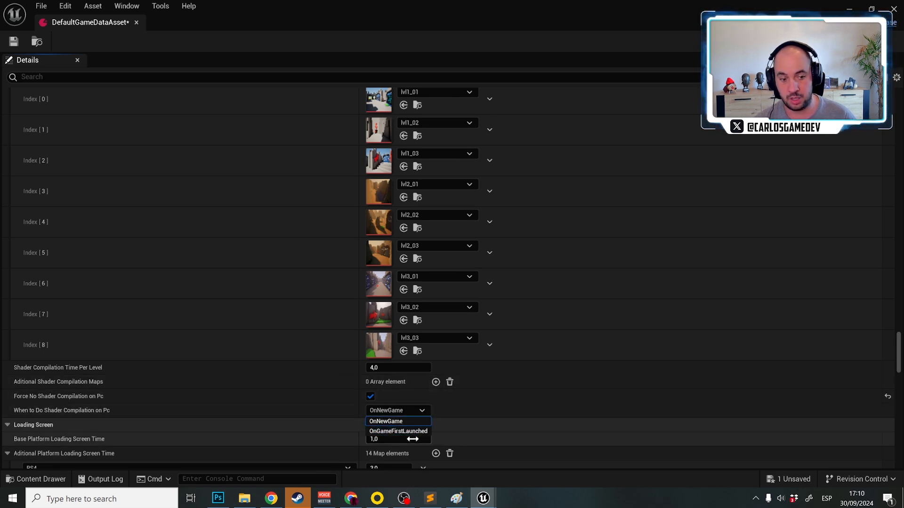
left_click(323, 414)
scroll(229, 416, "down", 3)
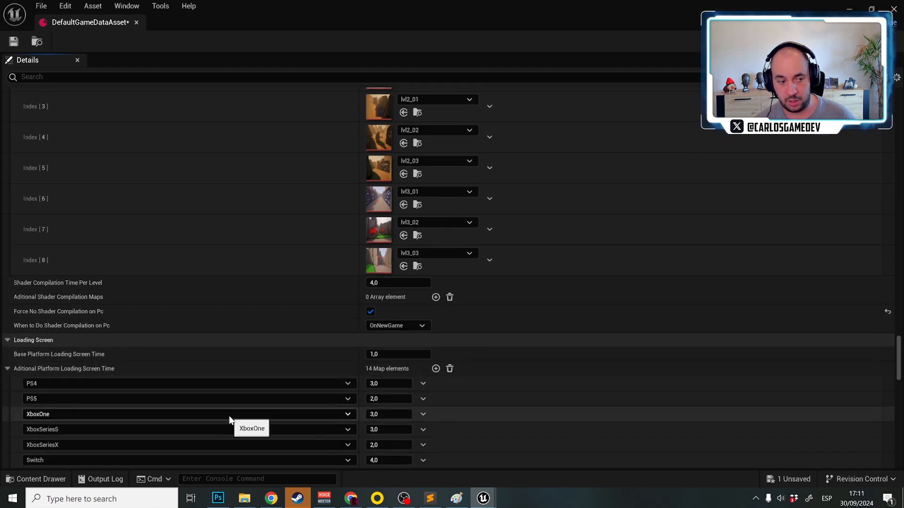
scroll(249, 406, "down", 2)
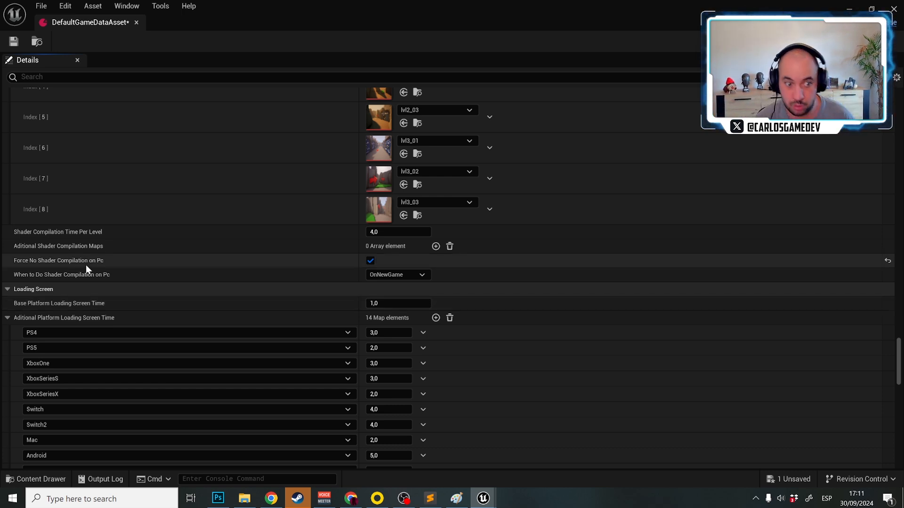
scroll(91, 263, "down", 5)
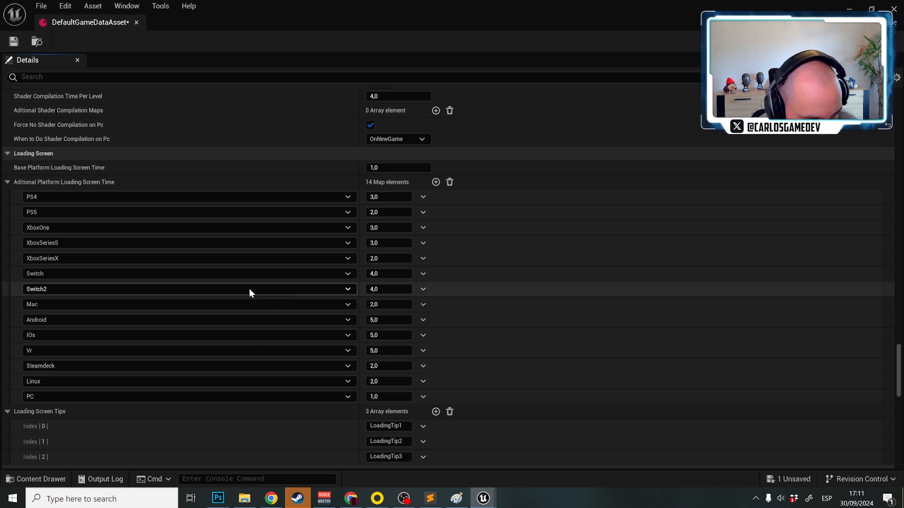
scroll(249, 289, "down", 3)
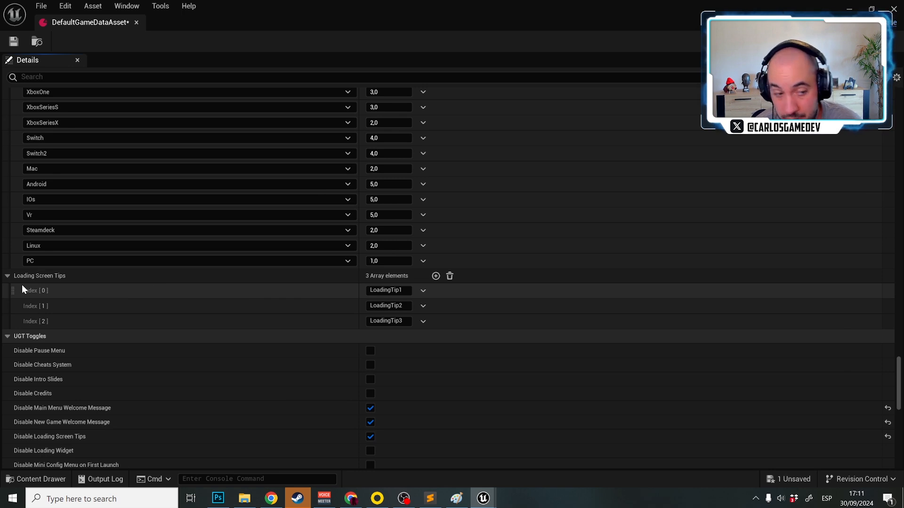
scroll(104, 312, "down", 3)
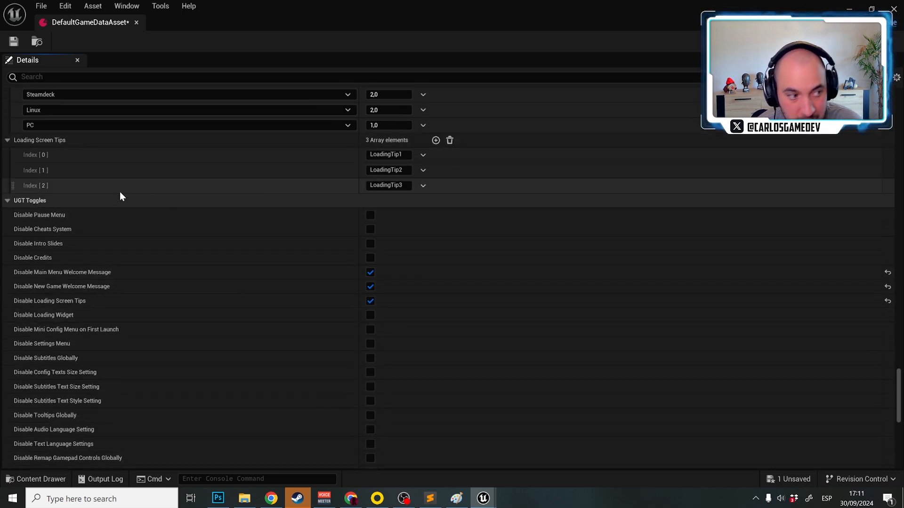
Review the UGT Toggles and turn off Disable Difficulty Setting and Disable Damage Setting
scroll(115, 196, "down", 2)
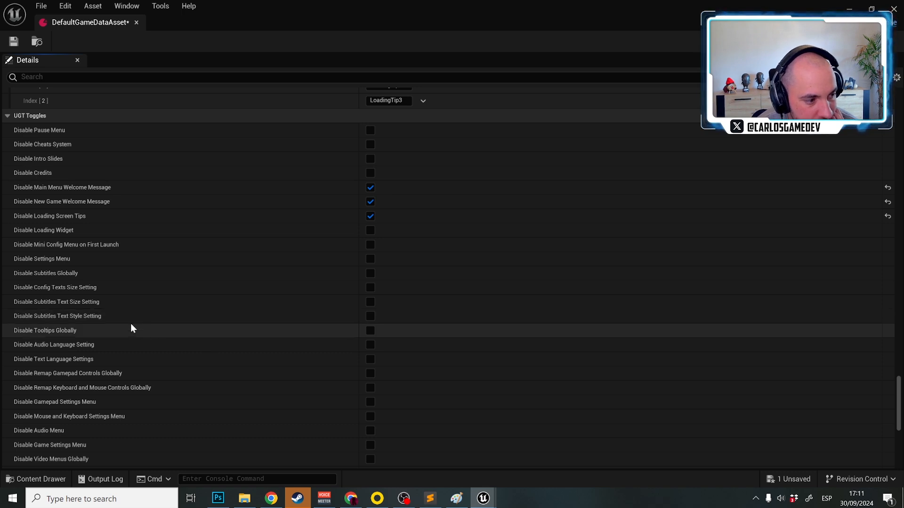
scroll(141, 330, "down", 5)
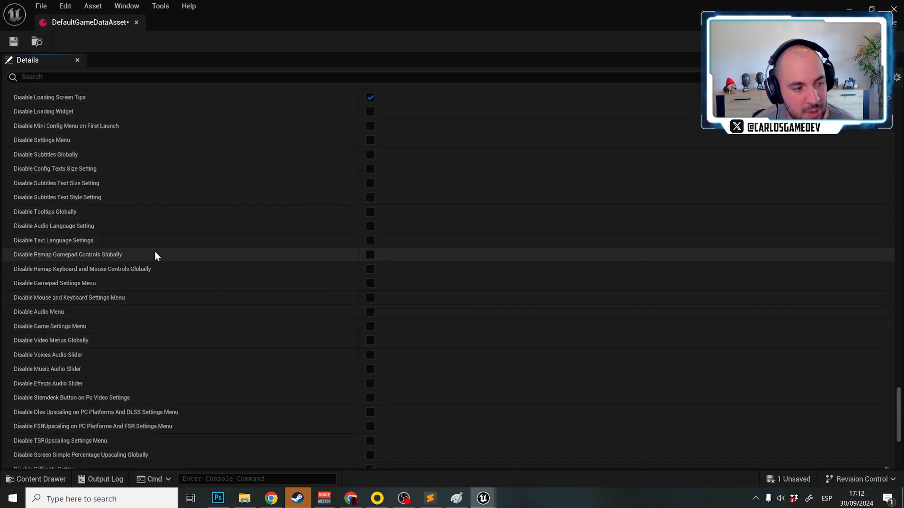
scroll(154, 251, "down", 9)
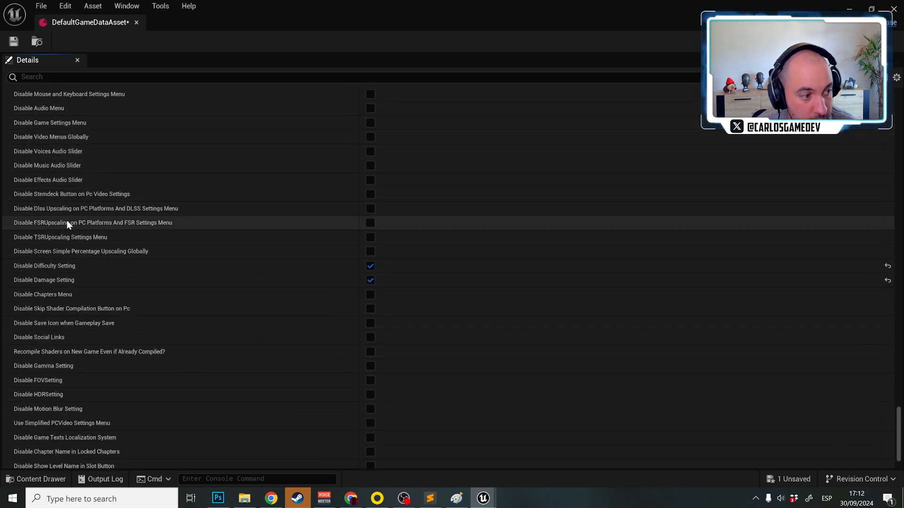
scroll(127, 338, "down", 3)
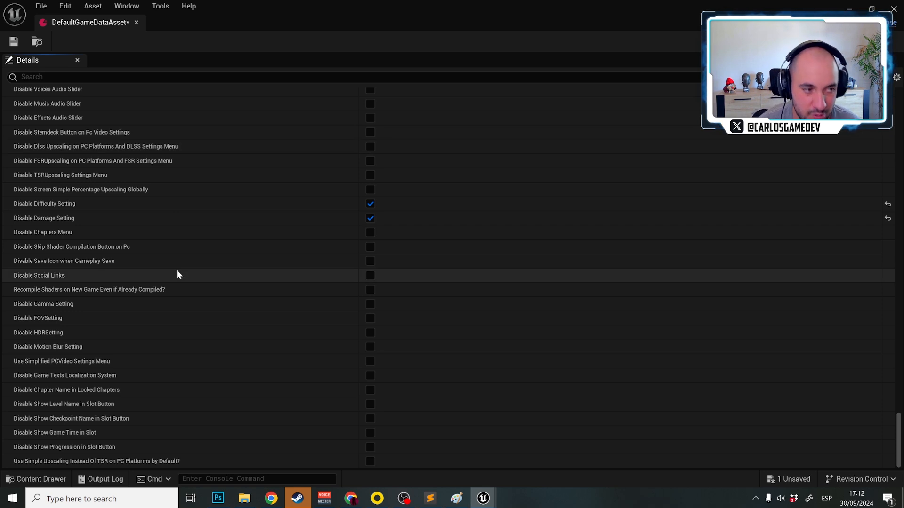
left_click(368, 202)
left_click(369, 217)
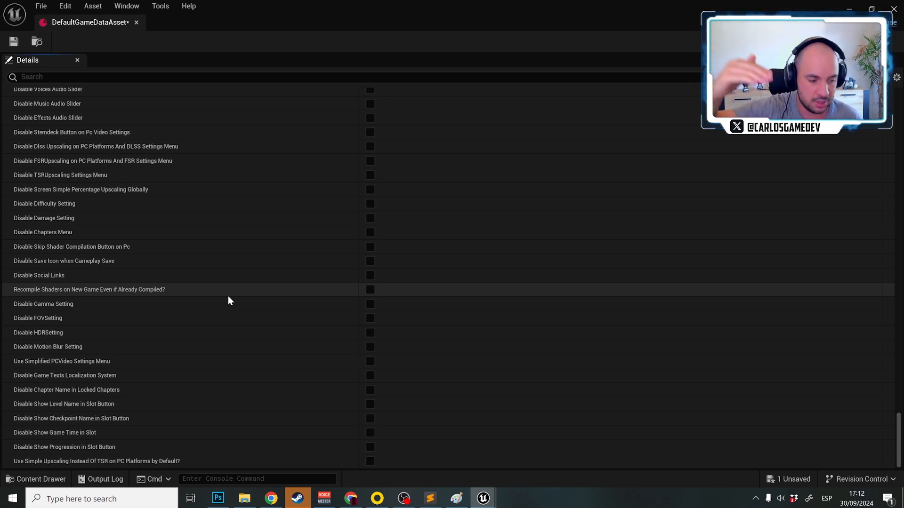
scroll(228, 297, "up", 10)
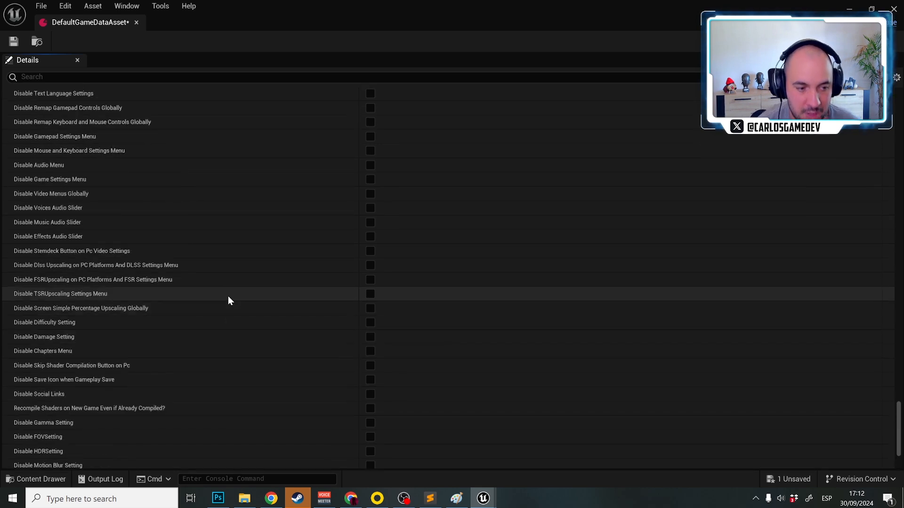